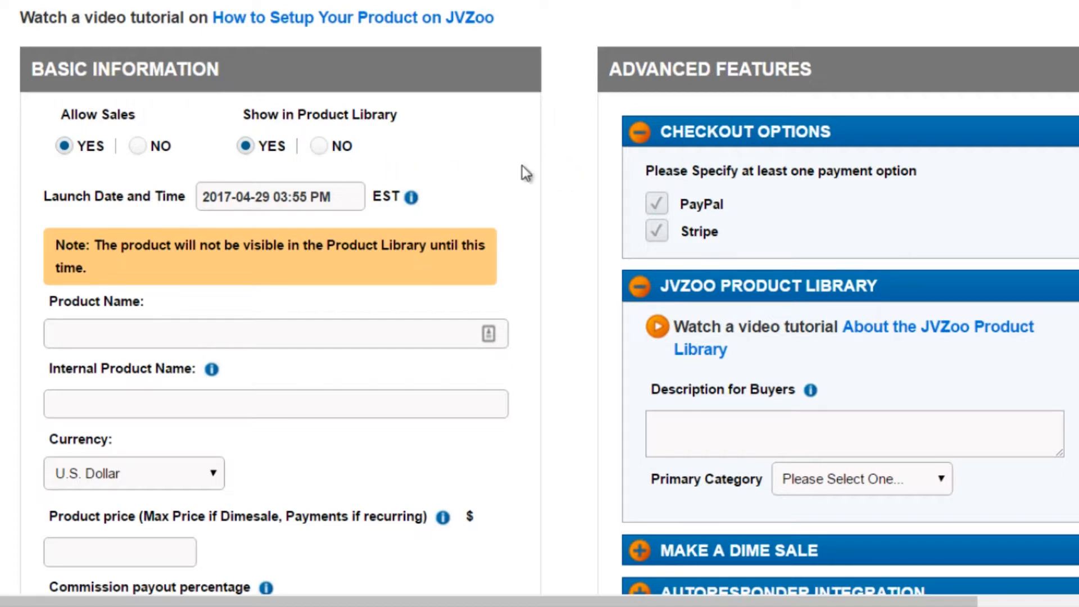
Step: Inspect the calendar for the product's launch date and time, and close it without changing the date
{"action": "scroll", "coordinate": [543, 160], "scroll_direction": "down", "scroll_amount": 2}
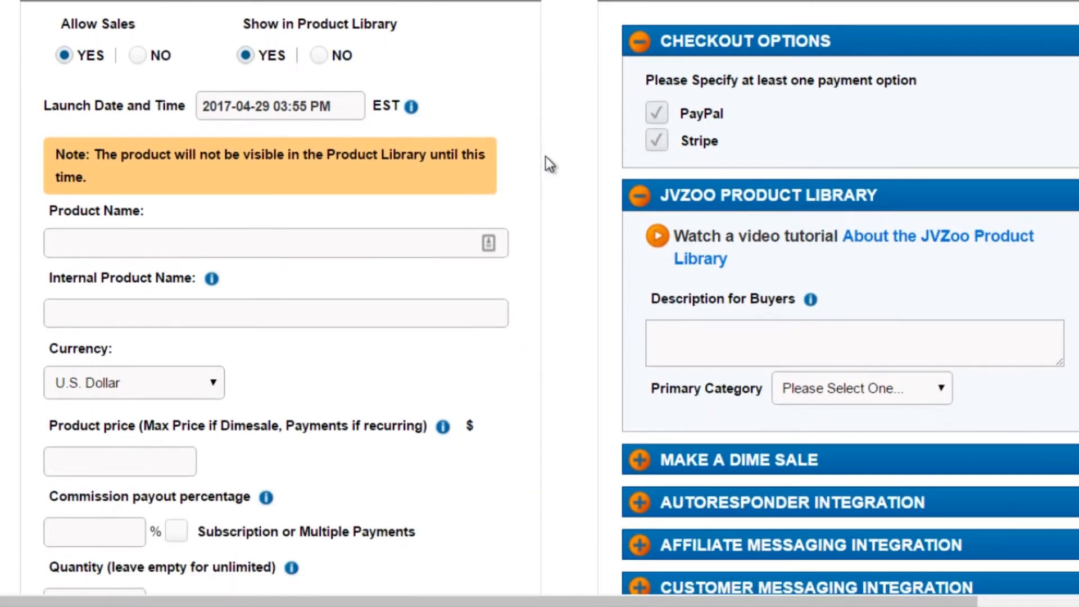
{"action": "mouse_move", "coordinate": [313, 111]}
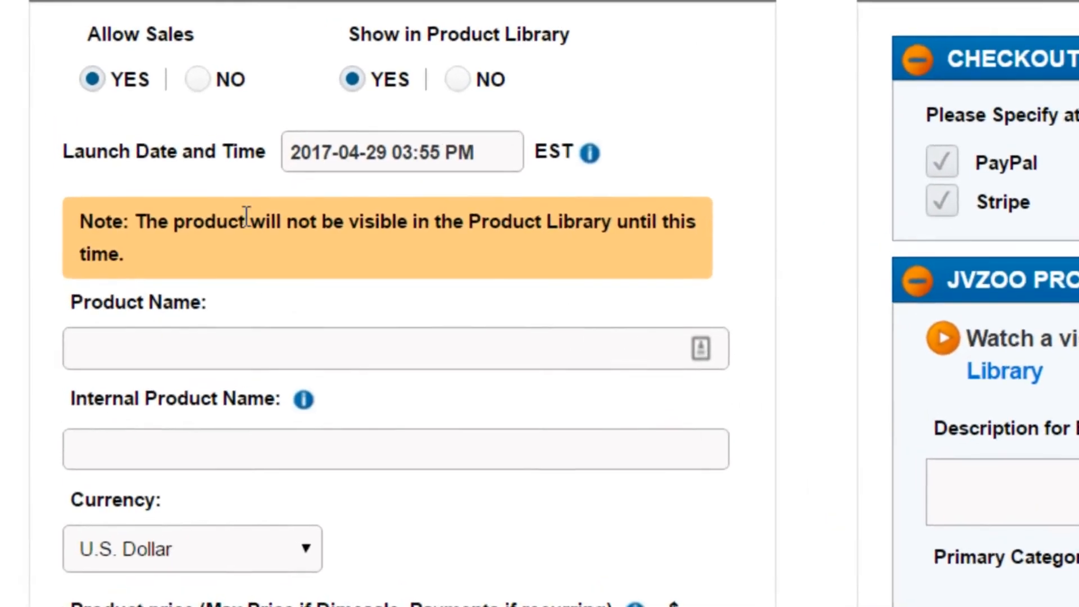
{"action": "mouse_move", "coordinate": [355, 154]}
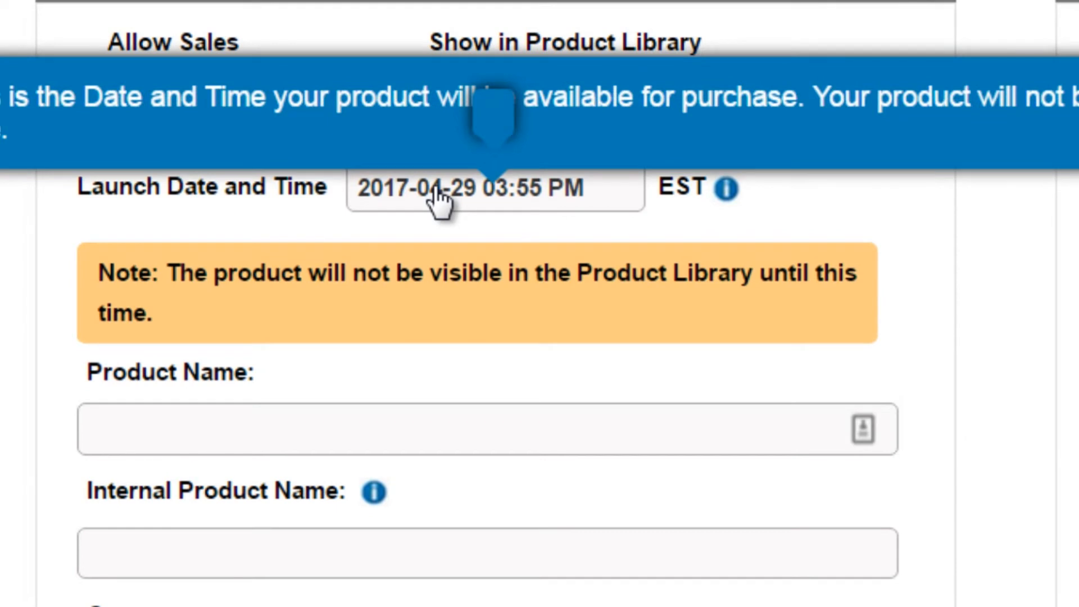
{"action": "left_click", "coordinate": [438, 200]}
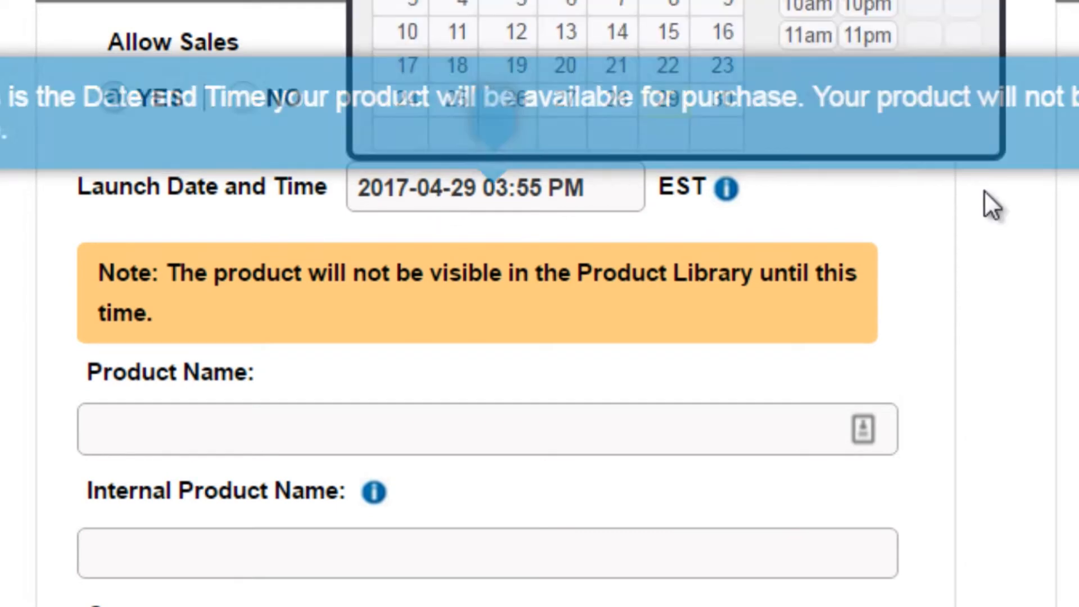
{"action": "scroll", "coordinate": [966, 251], "scroll_direction": "up", "scroll_amount": 2}
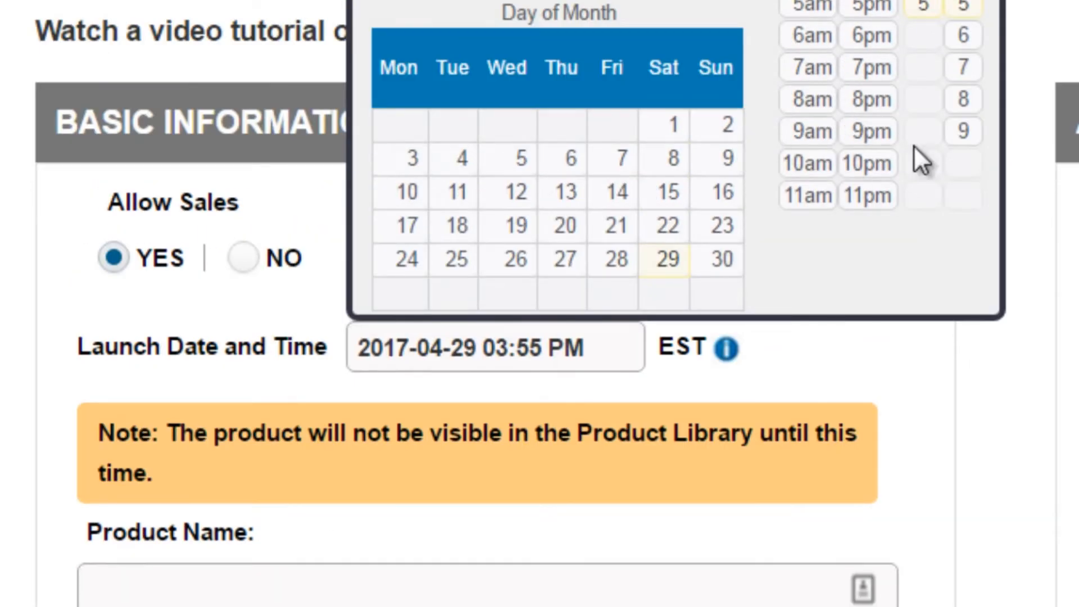
{"action": "left_click", "coordinate": [981, 441]}
{"action": "scroll", "coordinate": [960, 433], "scroll_direction": "down", "scroll_amount": 4}
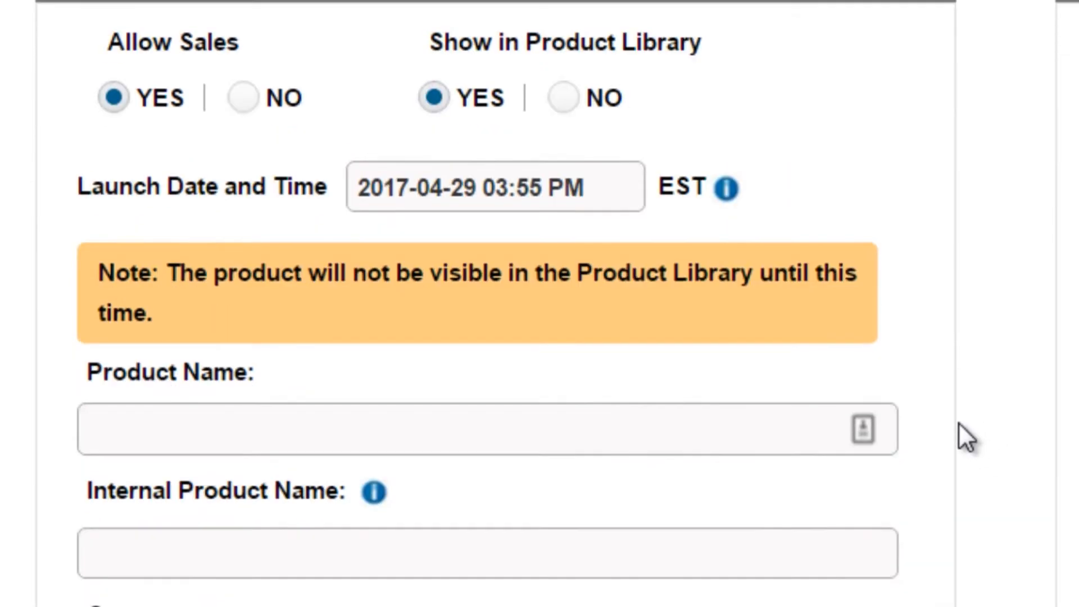
{"action": "scroll", "coordinate": [915, 387], "scroll_direction": "down", "scroll_amount": 1}
Step: Enter "Software Product Name test" as the product name
{"action": "left_click", "coordinate": [597, 252]}
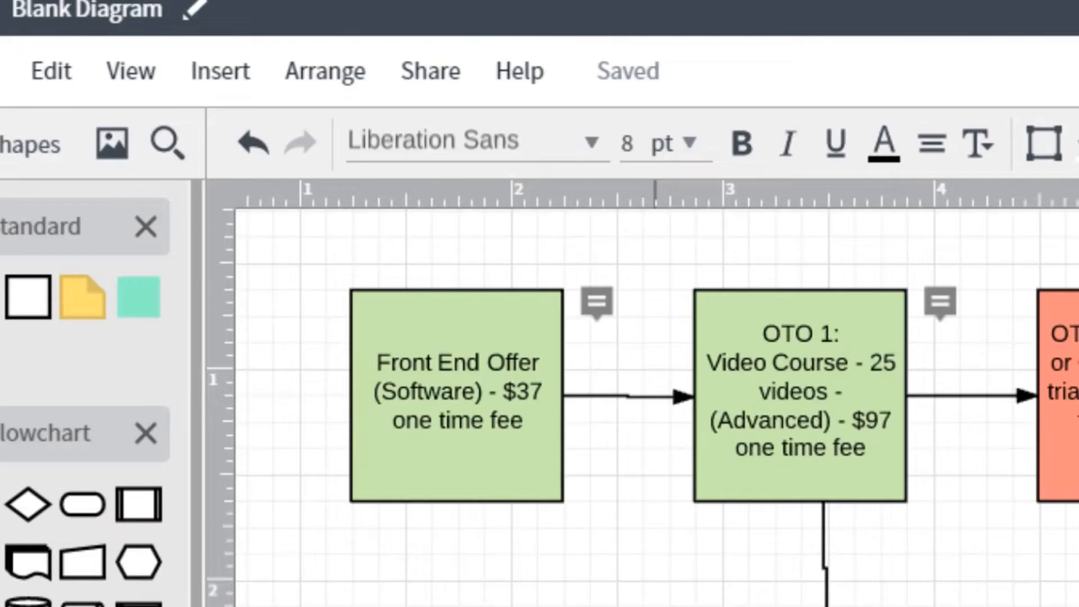
{"action": "left_click", "coordinate": [488, 363]}
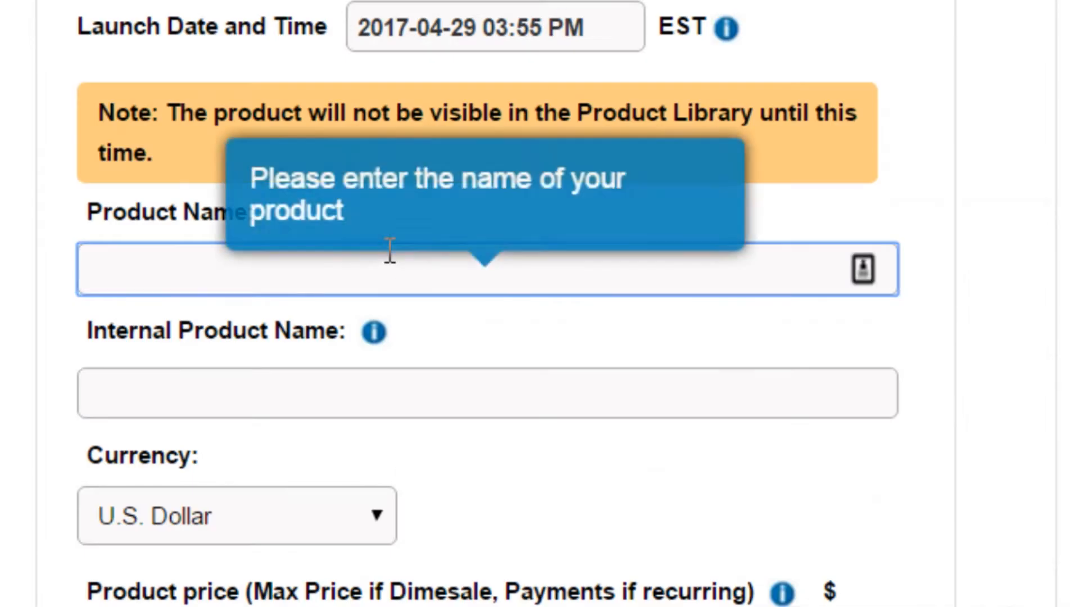
{"action": "type", "text": "S"}
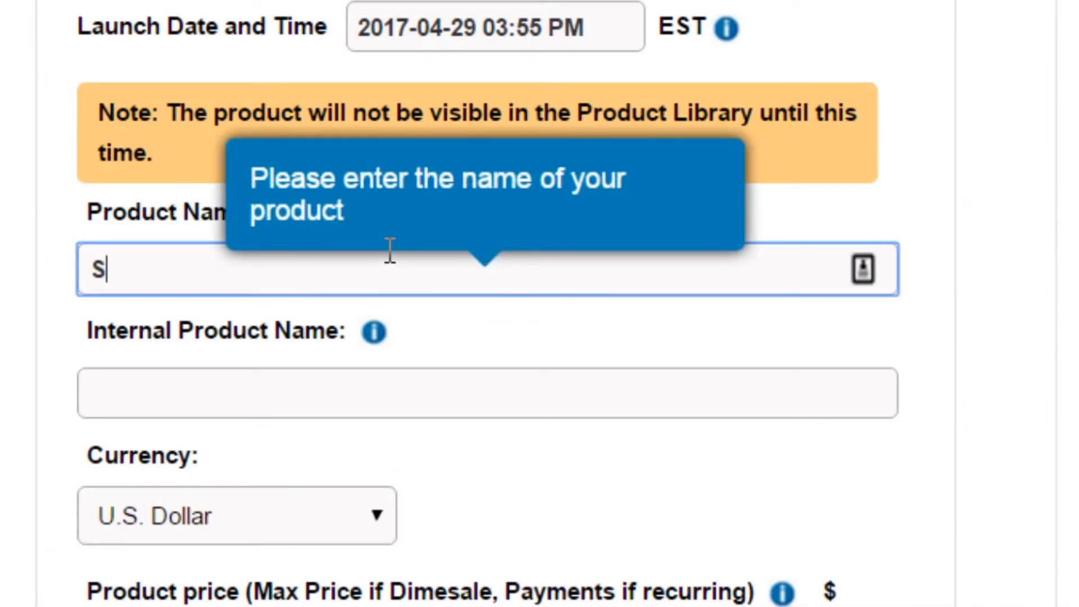
{"action": "type", "text": "oftware Prodct"}
{"action": "key", "text": "BackSpace"}
{"action": "key", "text": "BackSpace"}
{"action": "type", "text": "uct Name "}
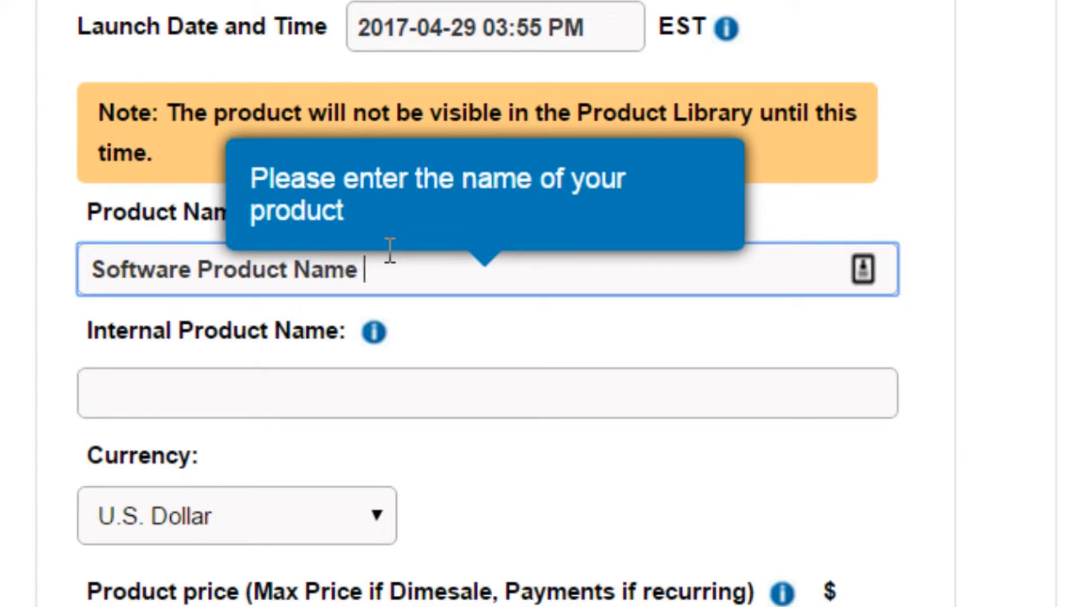
{"action": "type", "text": "test"}
{"action": "key", "text": "ctrl+a"}
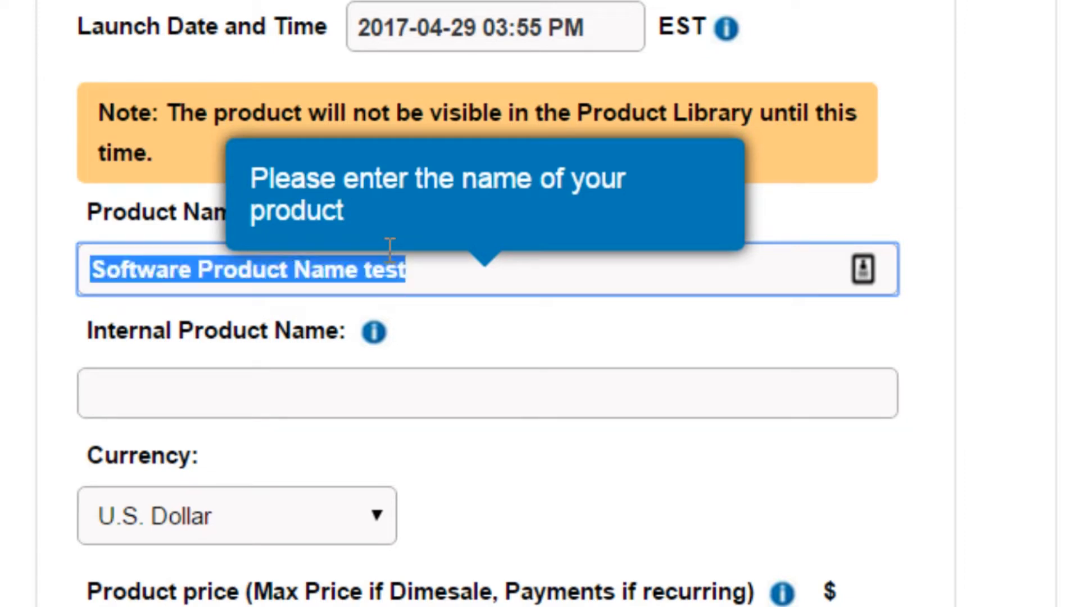
{"action": "left_click", "coordinate": [3, 400]}
Step: Capitalize the last word of the product name so it reads "Software Product Name Test"
{"action": "mouse_move", "coordinate": [369, 339]}
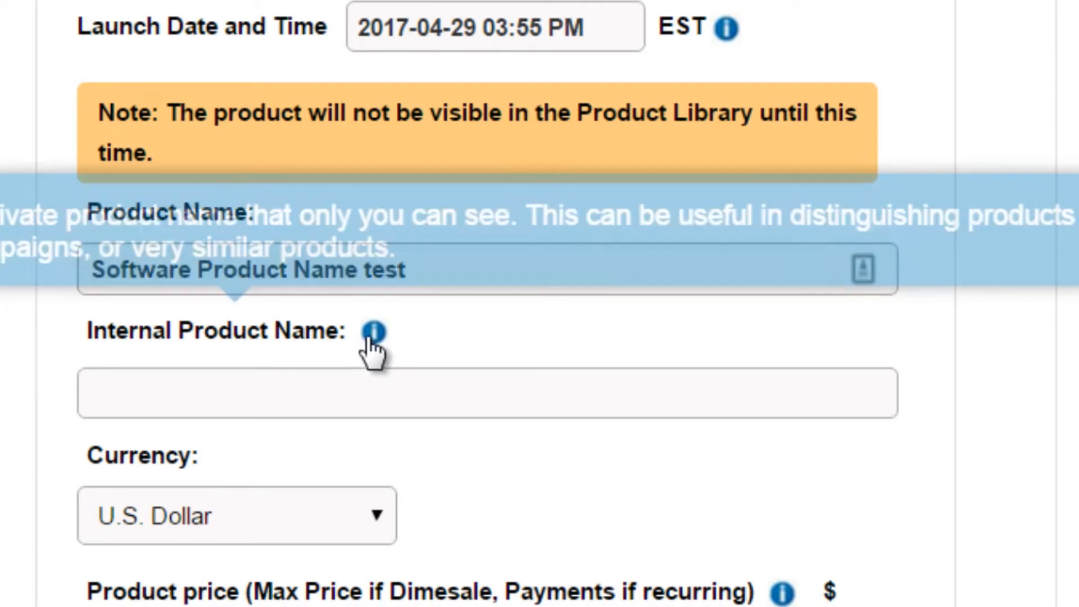
{"action": "left_click", "coordinate": [366, 391]}
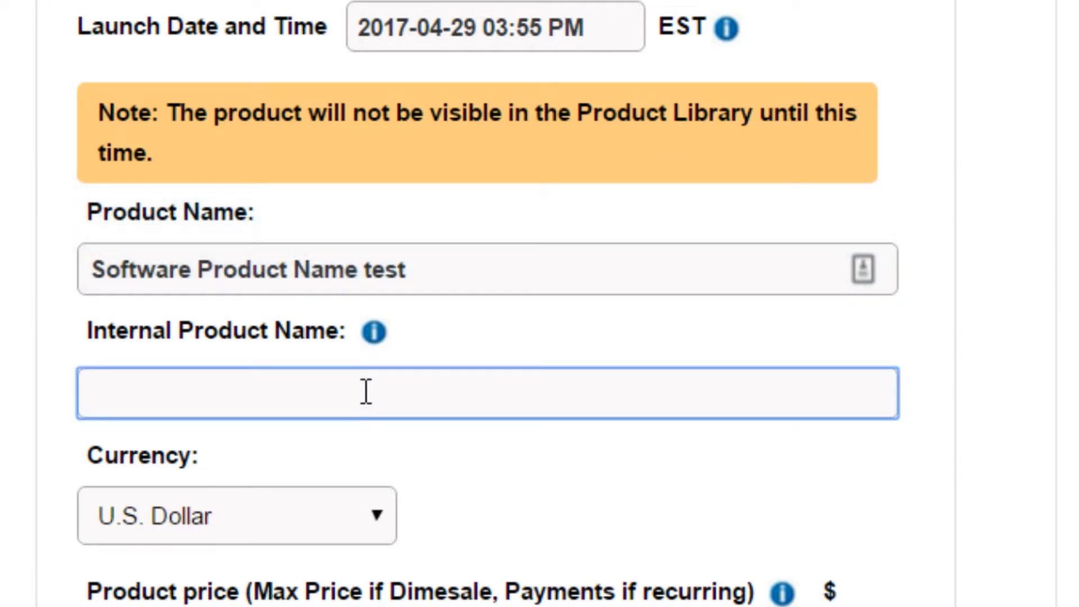
{"action": "left_click", "coordinate": [381, 269]}
{"action": "key", "text": "BackSpace"}
{"action": "type", "text": "T"}
{"action": "left_click", "coordinate": [13, 395]}
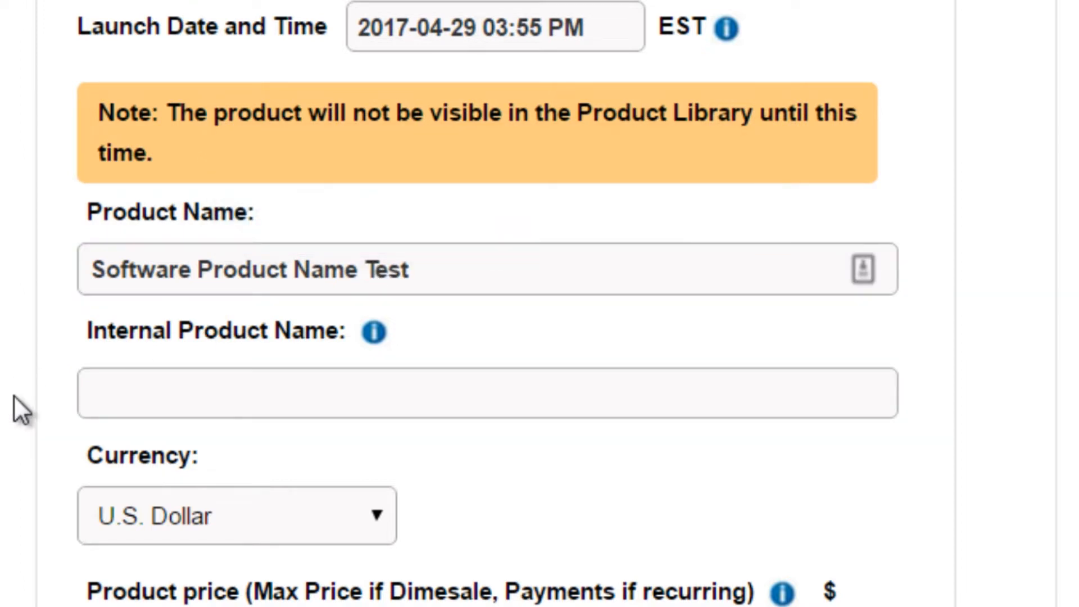
Step: Check the available currency options for the product, keeping U.S. Dollar
{"action": "scroll", "coordinate": [96, 414], "scroll_direction": "down", "scroll_amount": 3}
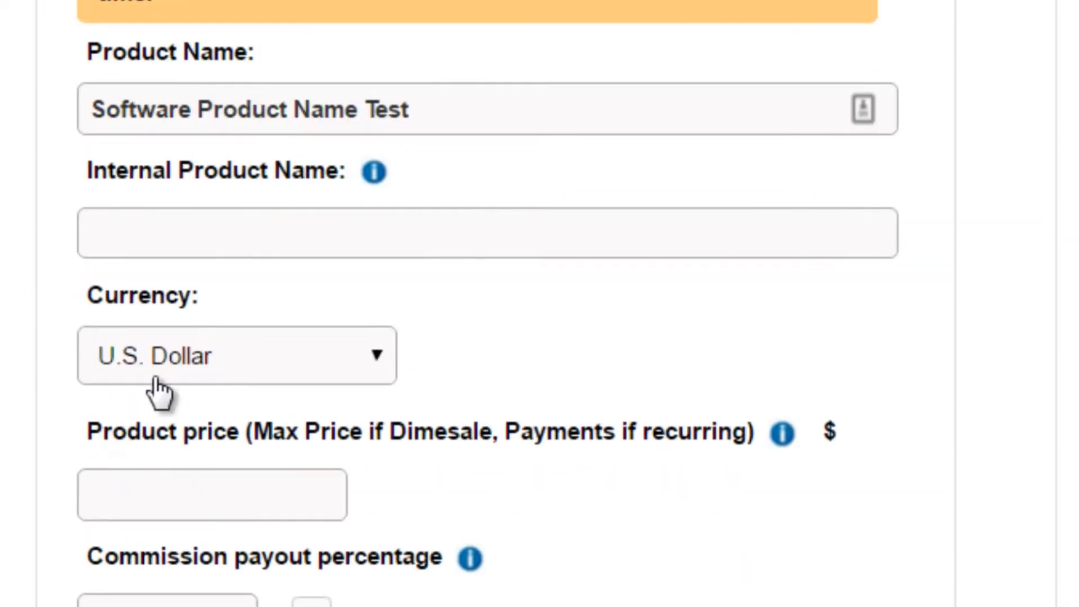
{"action": "left_click", "coordinate": [268, 365]}
{"action": "left_click", "coordinate": [268, 365]}
{"action": "left_click", "coordinate": [268, 365]}
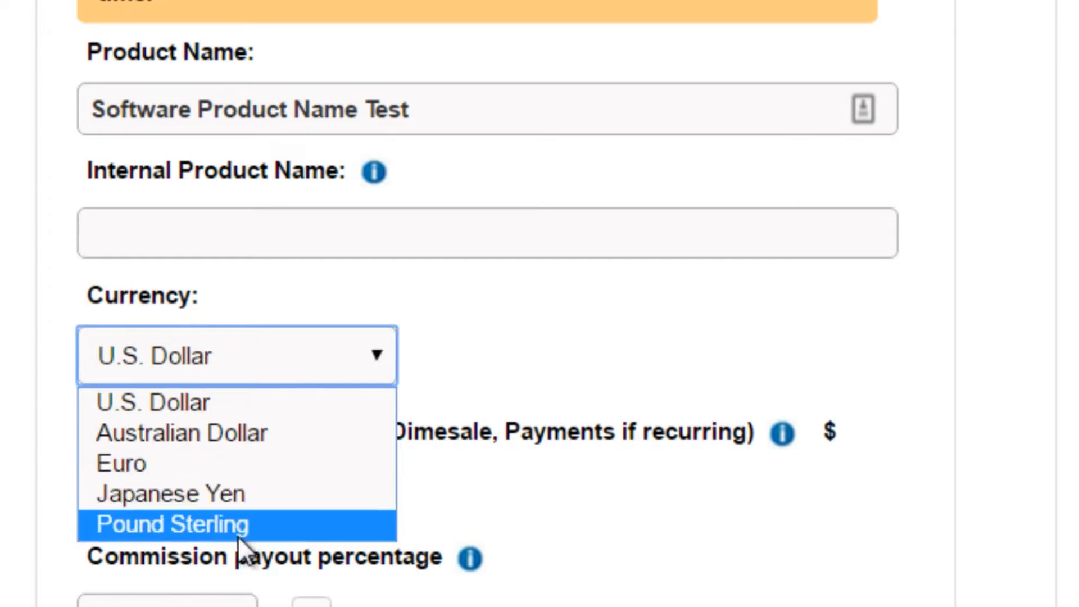
{"action": "left_click", "coordinate": [15, 410]}
Step: Set the product price to 37 dollars and the commission payout percentage to 50
{"action": "scroll", "coordinate": [15, 411], "scroll_direction": "down", "scroll_amount": 3}
{"action": "scroll", "coordinate": [16, 413], "scroll_direction": "down", "scroll_amount": 3}
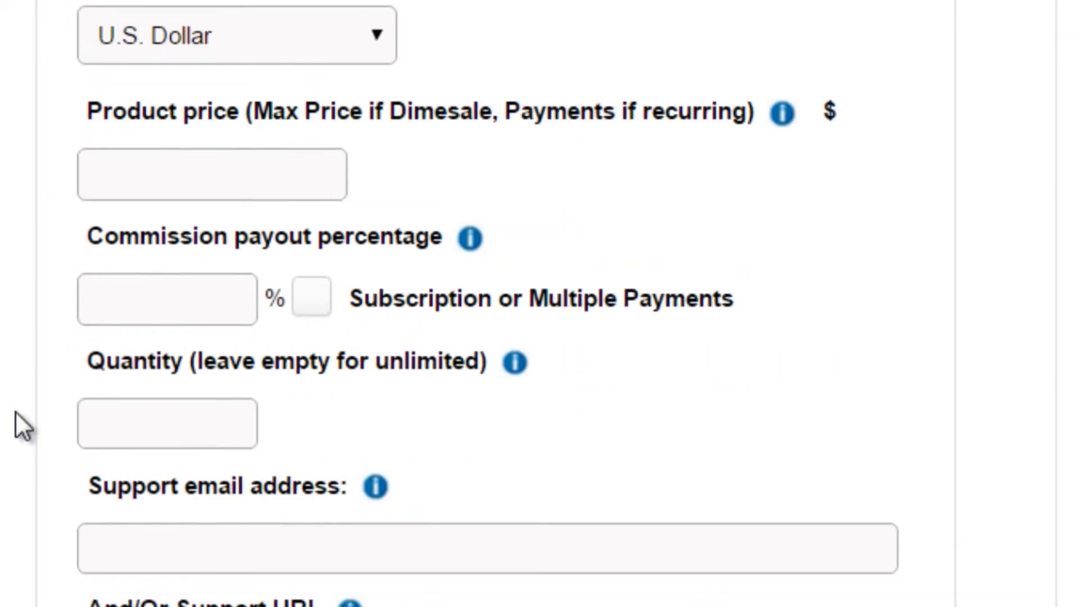
{"action": "left_click", "coordinate": [291, 170]}
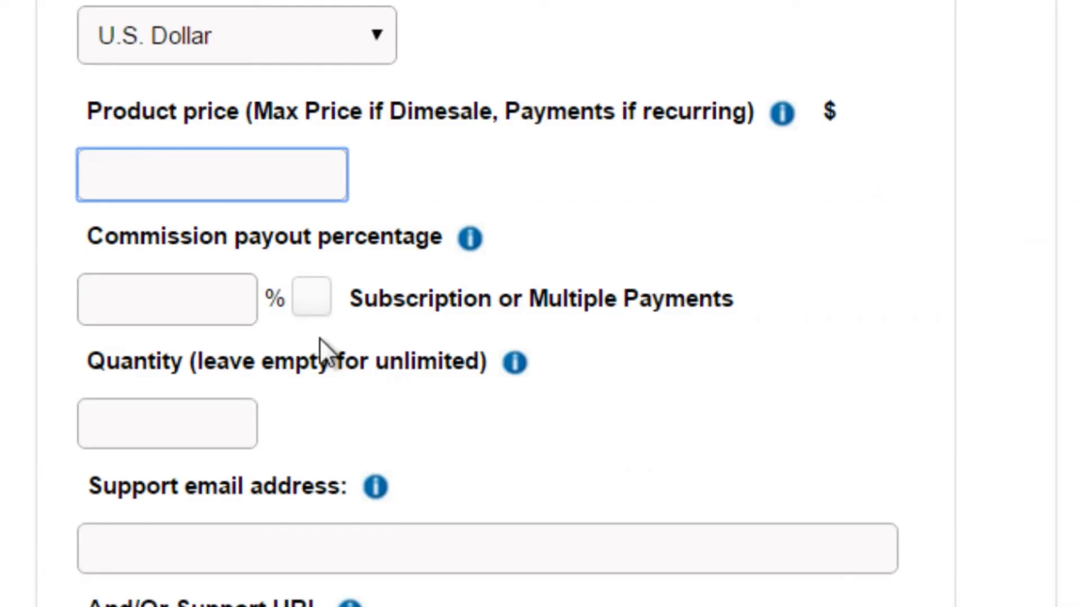
{"action": "type", "text": "37"}
{"action": "key", "text": "Tab"}
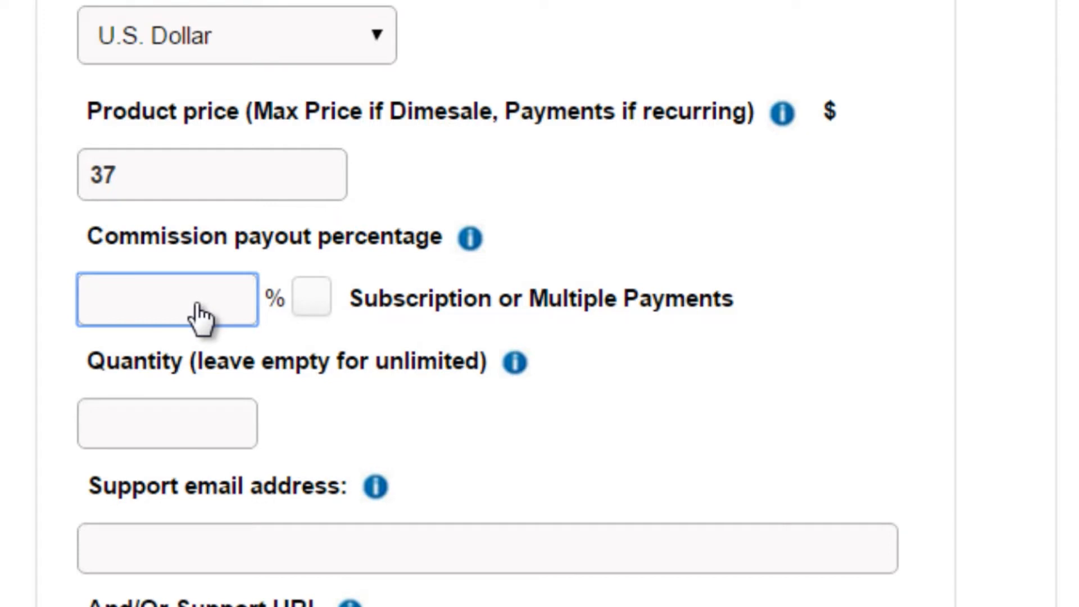
{"action": "type", "text": "50"}
Step: Enable subscription payments every 1 month, with 120 total payments and a 50% commission payout on the first payment
{"action": "left_click", "coordinate": [314, 302]}
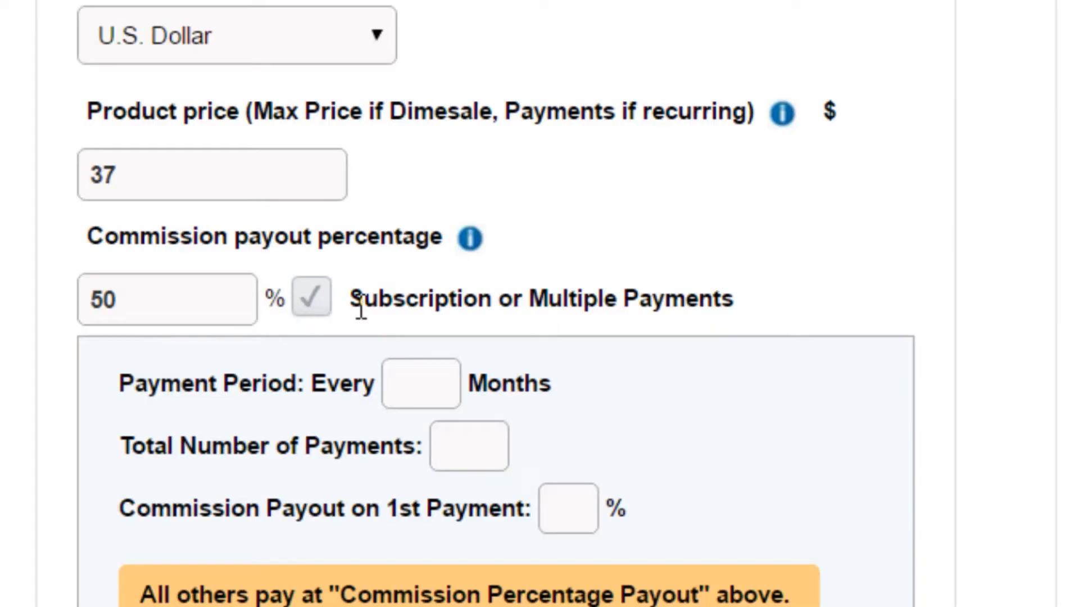
{"action": "left_click", "coordinate": [411, 413]}
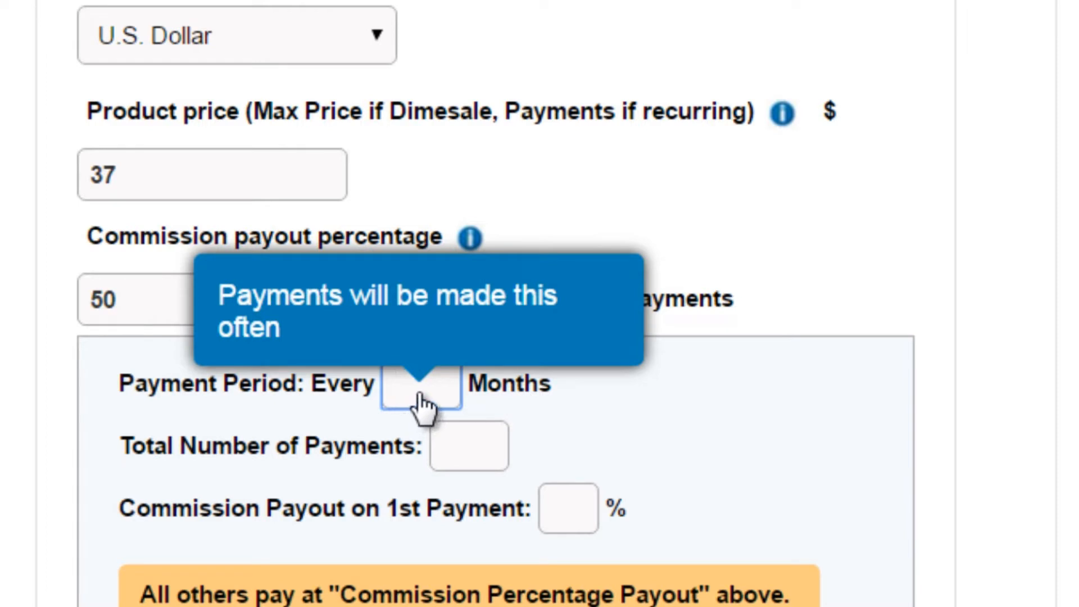
{"action": "type", "text": "1"}
{"action": "left_click", "coordinate": [865, 247]}
{"action": "left_click", "coordinate": [458, 458]}
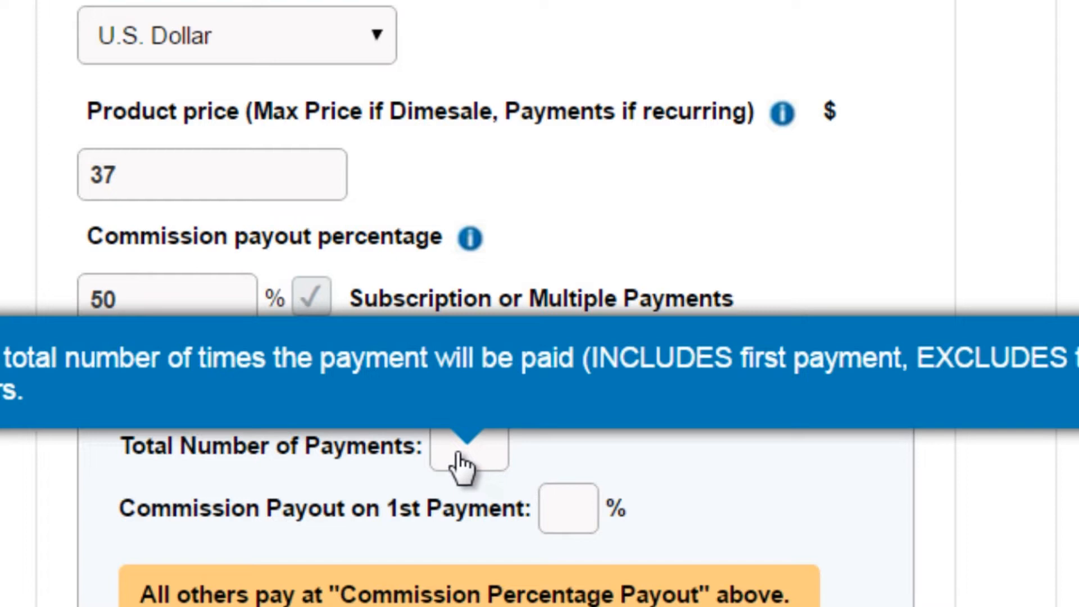
{"action": "left_click", "coordinate": [461, 466]}
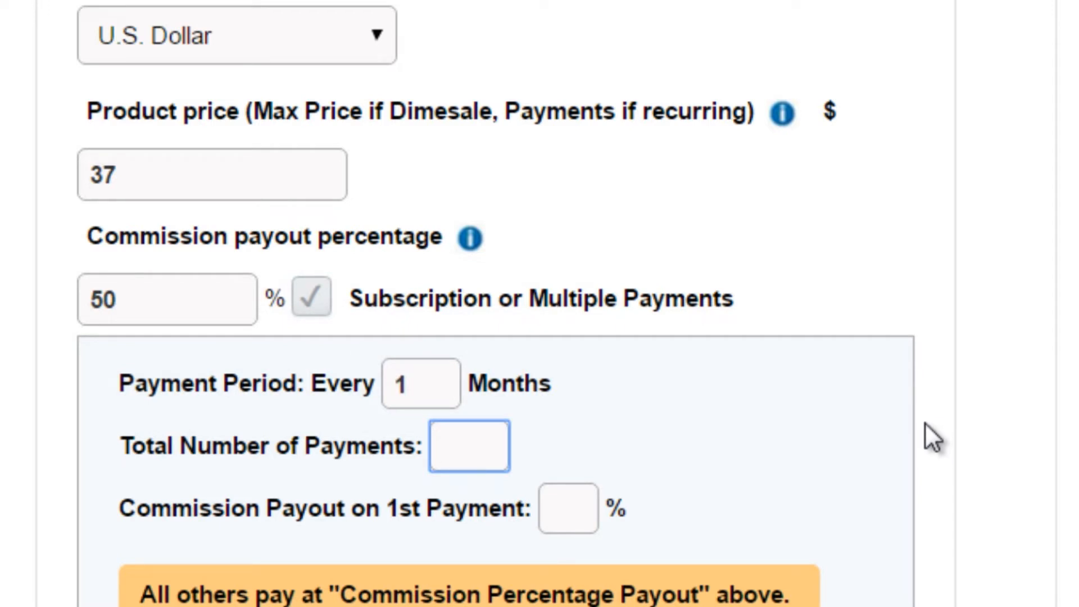
{"action": "type", "text": "120"}
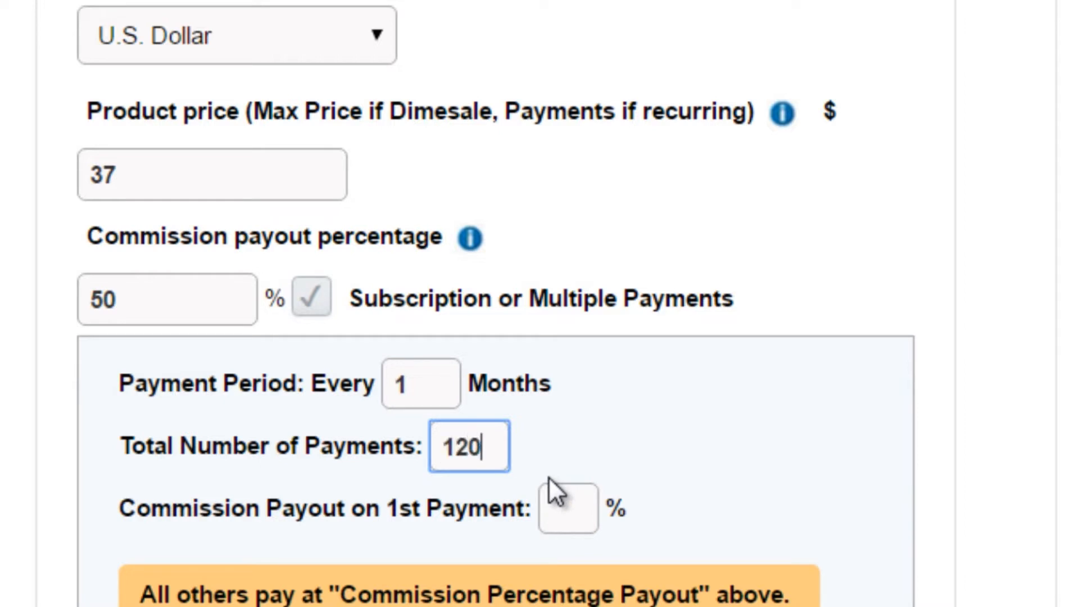
{"action": "left_click", "coordinate": [971, 488]}
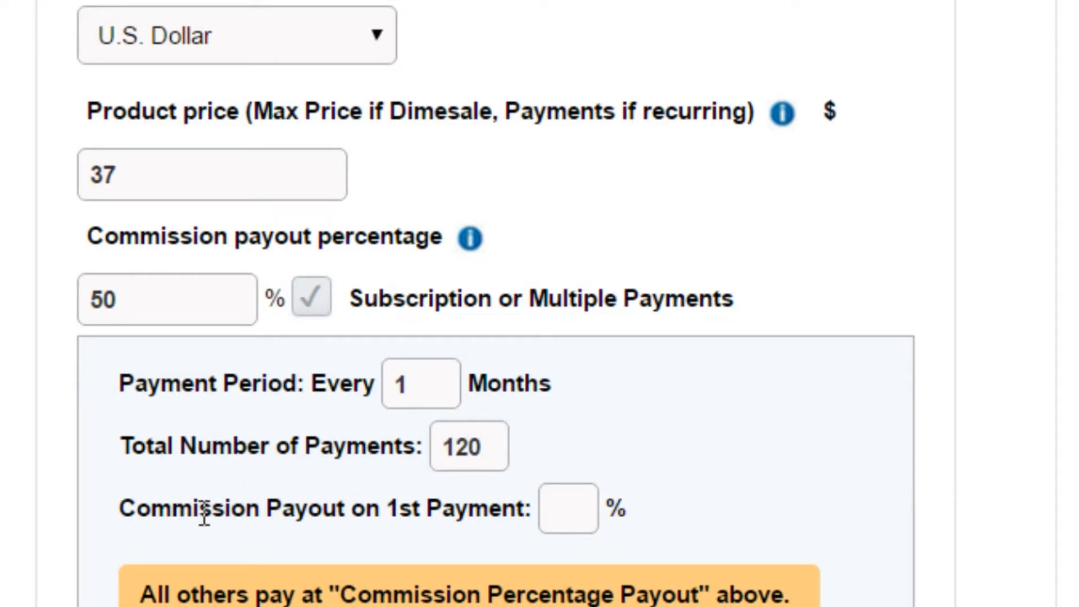
{"action": "left_click", "coordinate": [579, 517]}
{"action": "type", "text": "50"}
Step: Offer a 7-day trial at a price of $1 with a 50% commission payout on the trial payment
{"action": "scroll", "coordinate": [407, 460], "scroll_direction": "down", "scroll_amount": 3}
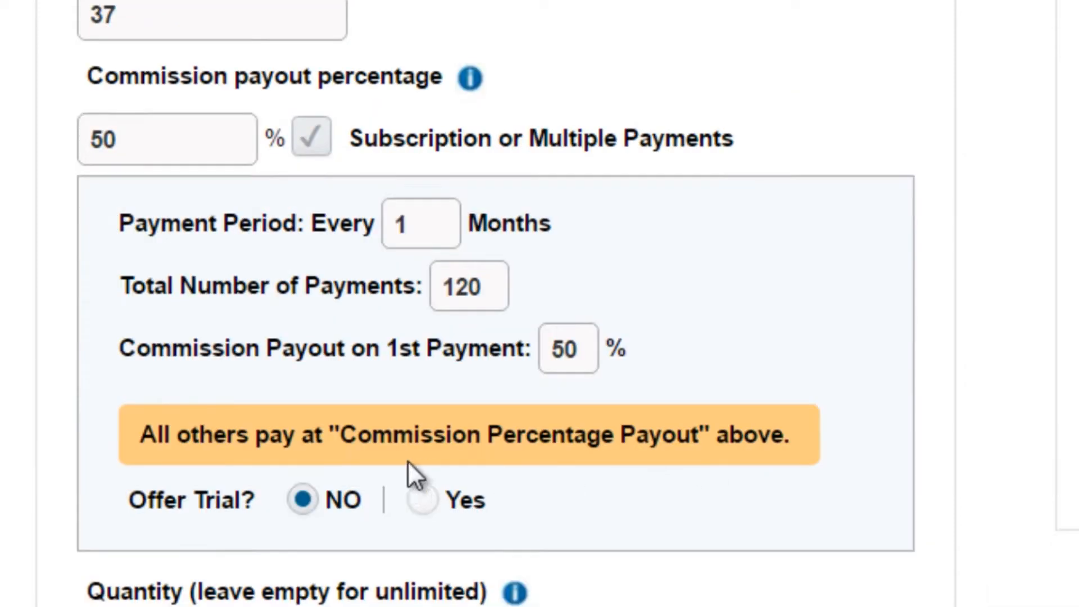
{"action": "left_click", "coordinate": [422, 500]}
{"action": "scroll", "coordinate": [336, 483], "scroll_direction": "down", "scroll_amount": 2}
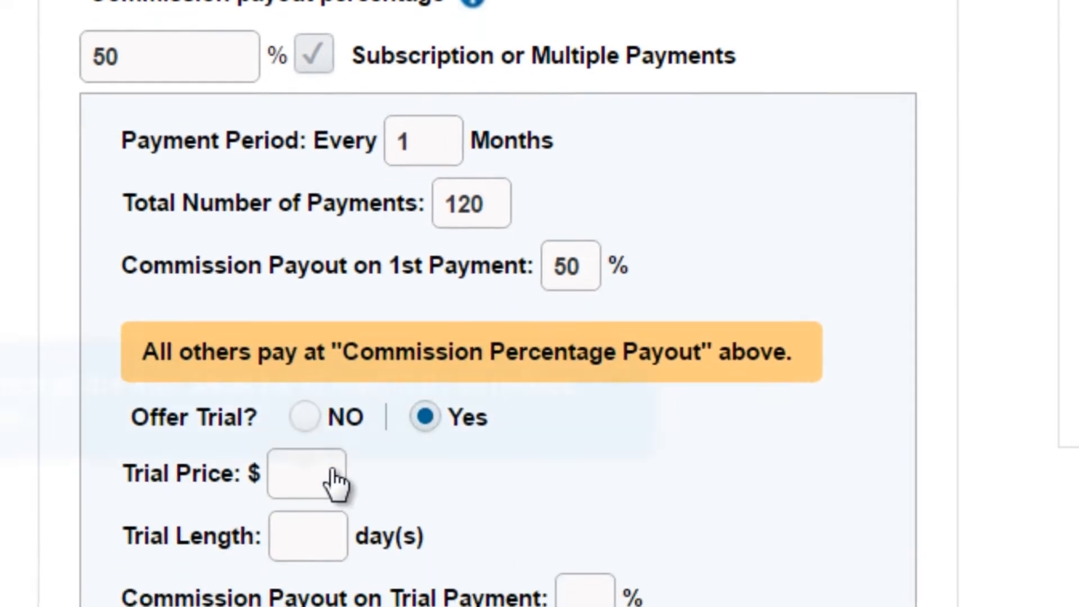
{"action": "left_click", "coordinate": [333, 472]}
{"action": "type", "text": "1"}
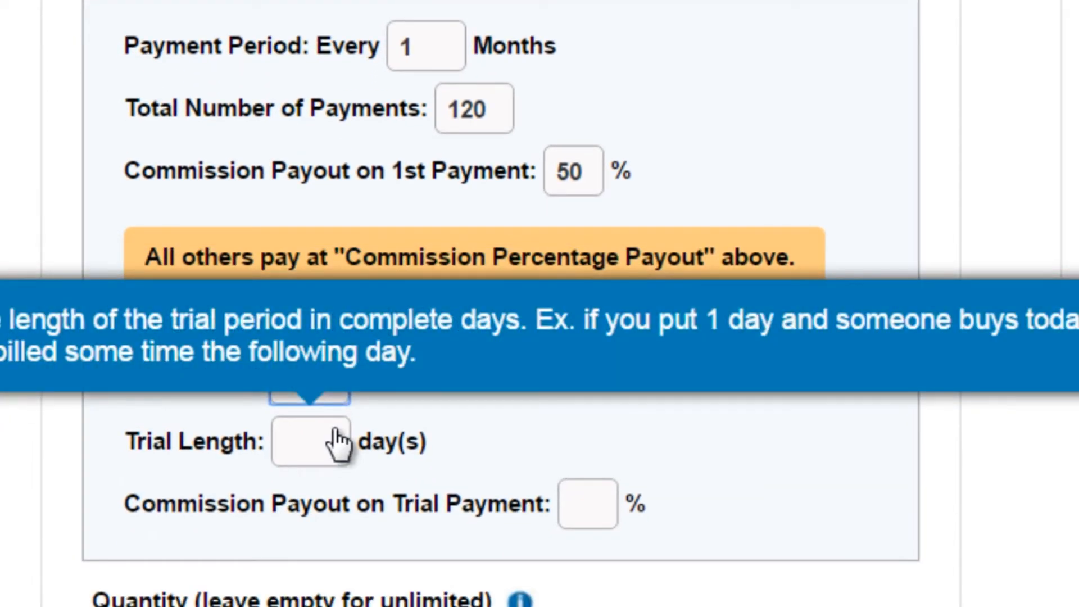
{"action": "left_click", "coordinate": [337, 438]}
{"action": "type", "text": "7"}
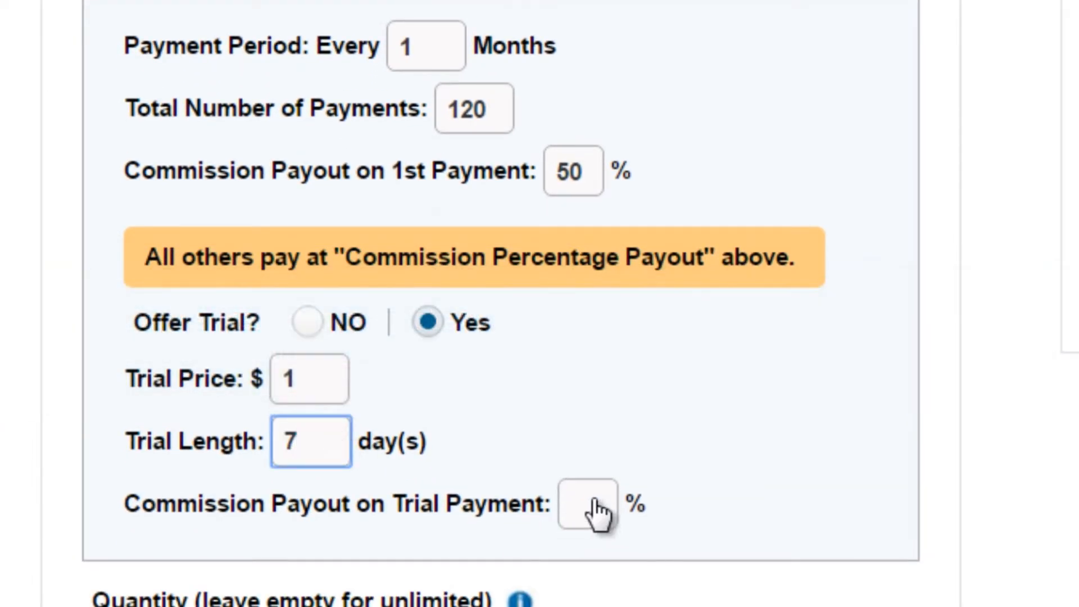
{"action": "left_click", "coordinate": [611, 517]}
{"action": "type", "text": "50"}
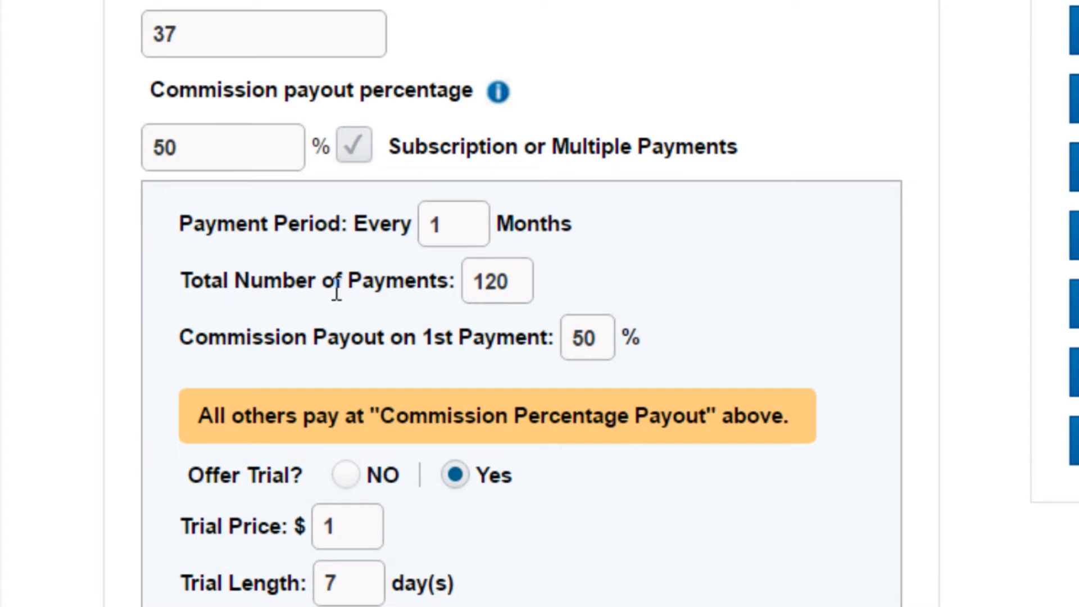
Step: Clear the payment period and total number of payments, and turn off subscription or multiple payments
{"action": "double_click", "coordinate": [435, 225]}
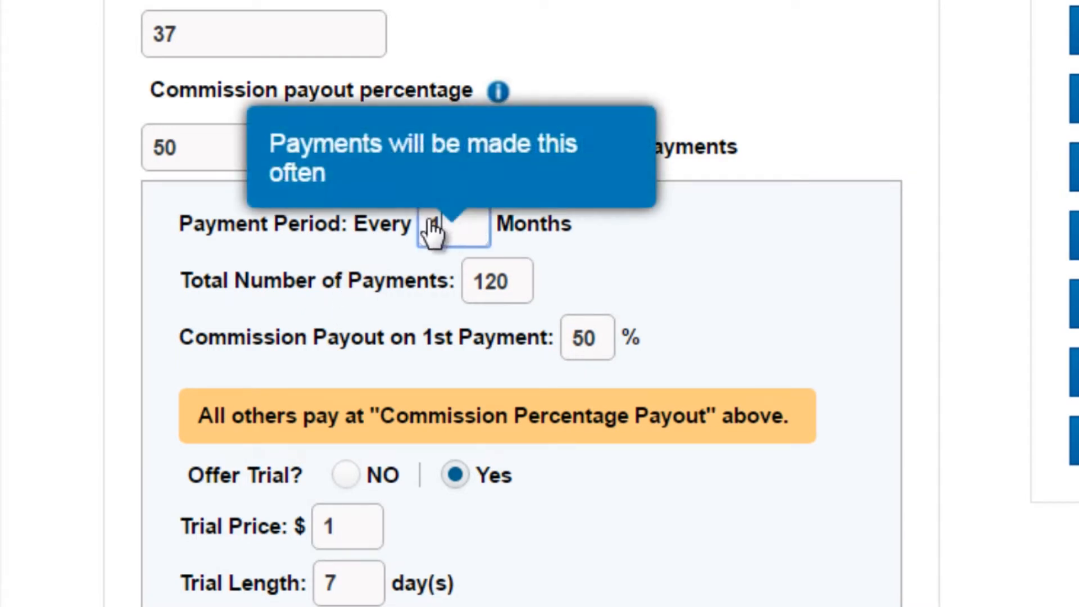
{"action": "key", "text": "BackSpace"}
{"action": "double_click", "coordinate": [487, 281]}
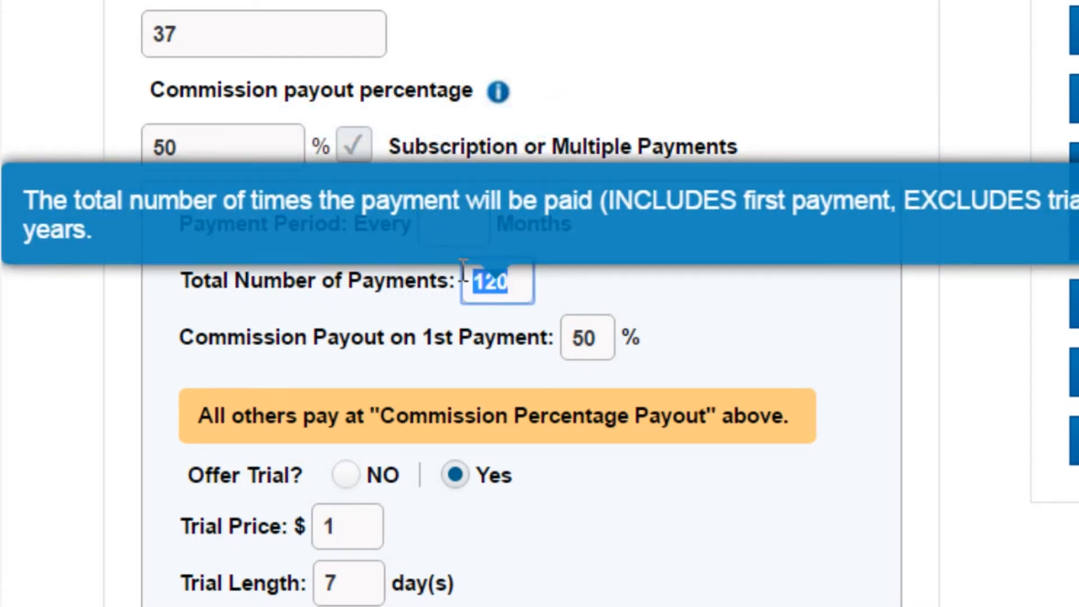
{"action": "key", "text": "BackSpace"}
{"action": "left_click", "coordinate": [447, 131]}
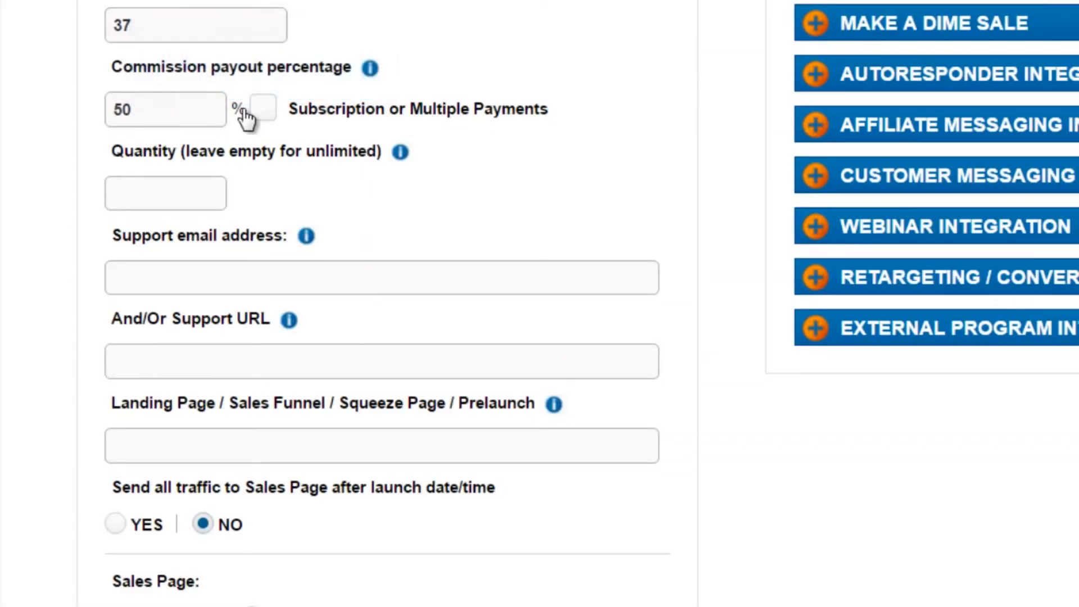
{"action": "left_click", "coordinate": [142, 124]}
{"action": "left_click", "coordinate": [149, 12]}
{"action": "left_click_drag", "start_coordinate": [150, 12], "coordinate": [105, 8]}
{"action": "left_click", "coordinate": [178, 189]}
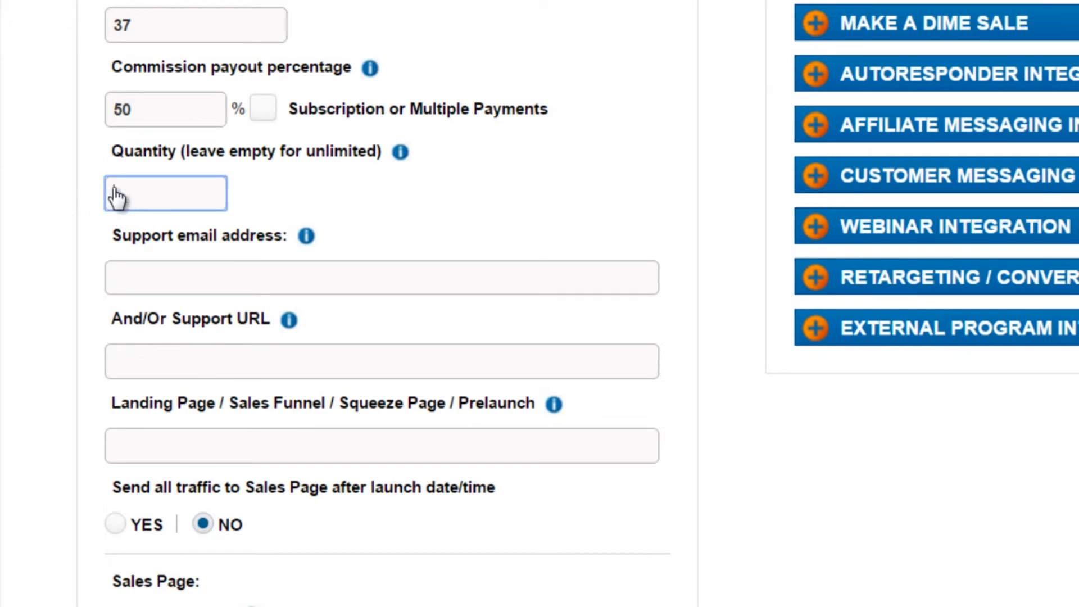
{"action": "scroll", "coordinate": [197, 198], "scroll_direction": "down", "scroll_amount": 4}
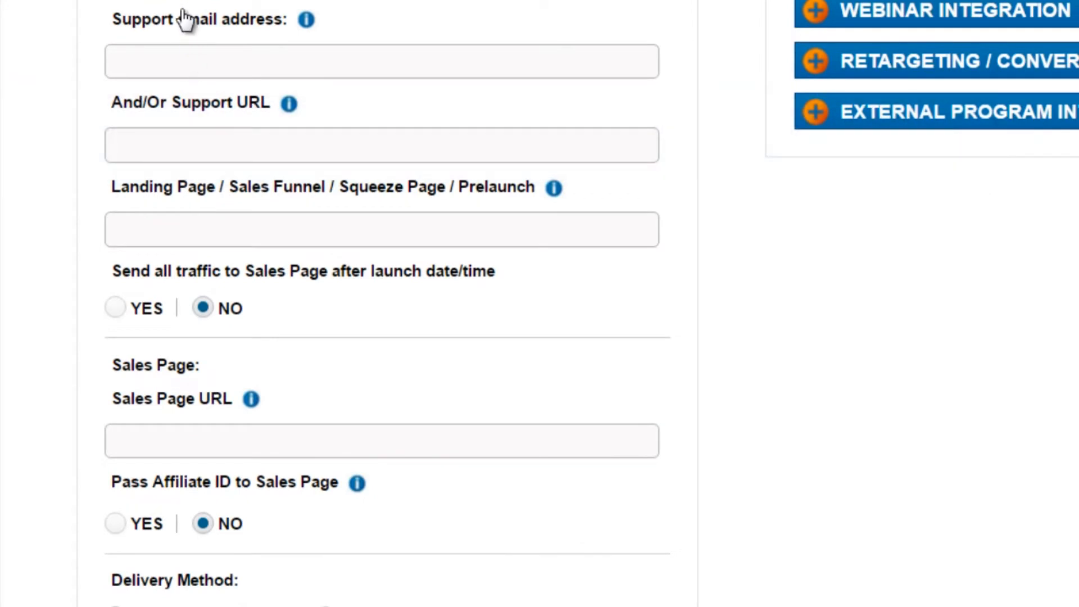
{"action": "left_click", "coordinate": [168, 66]}
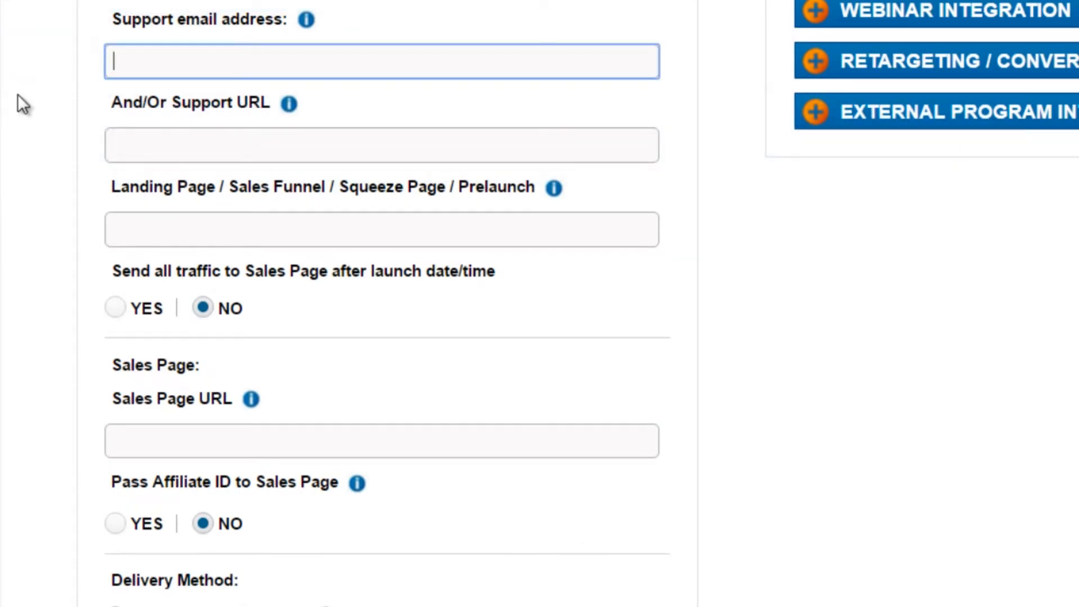
{"action": "type", "text": "yourname@"}
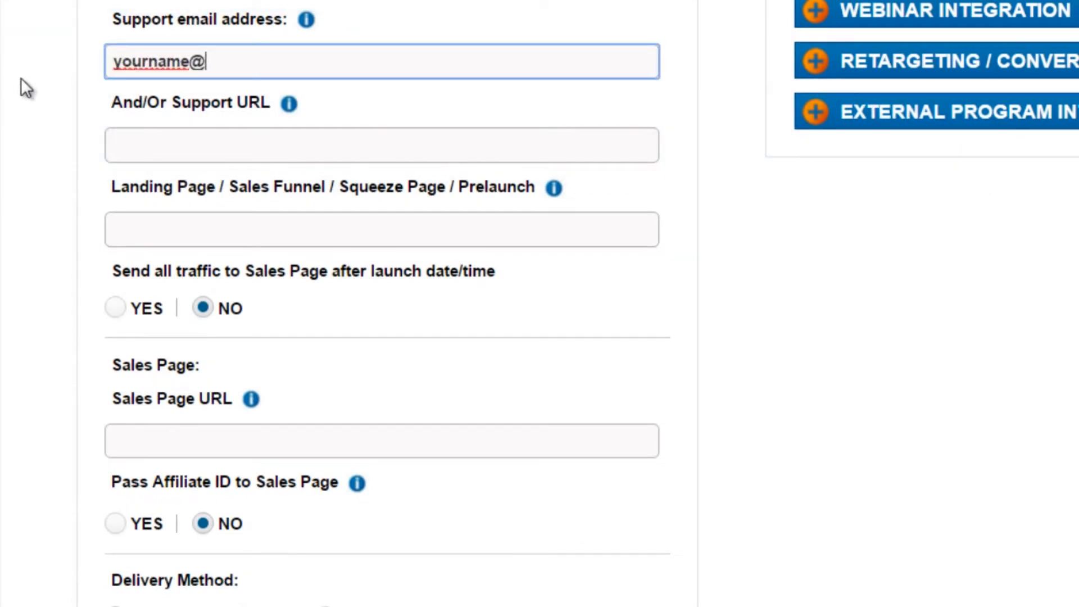
{"action": "type", "text": "yoursupportdesk.com"}
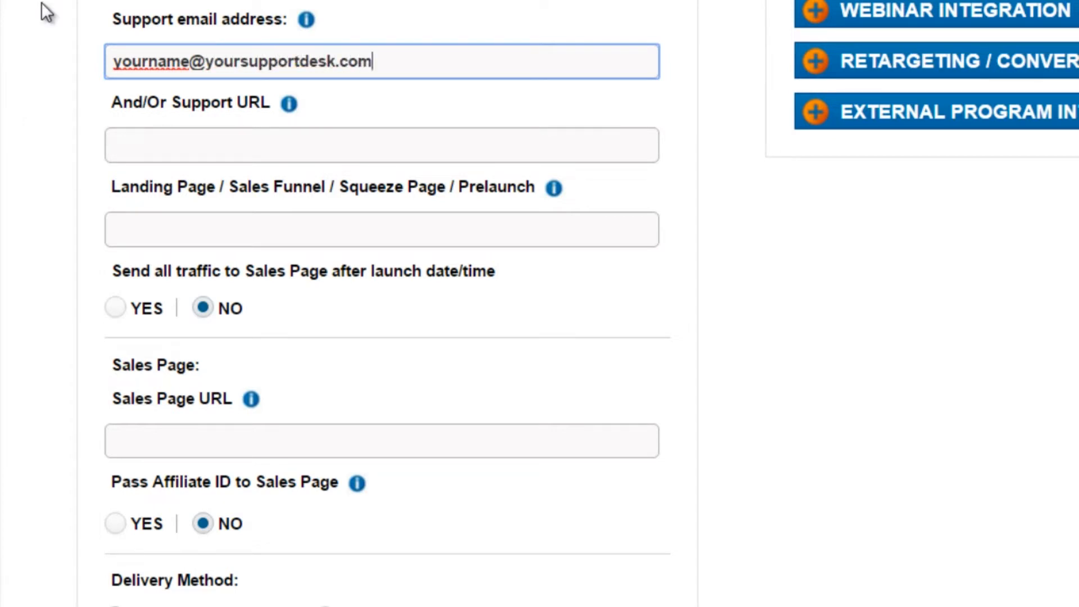
{"action": "left_click_drag", "start_coordinate": [427, 72], "coordinate": [72, 79]}
{"action": "key", "text": "BackSpace"}
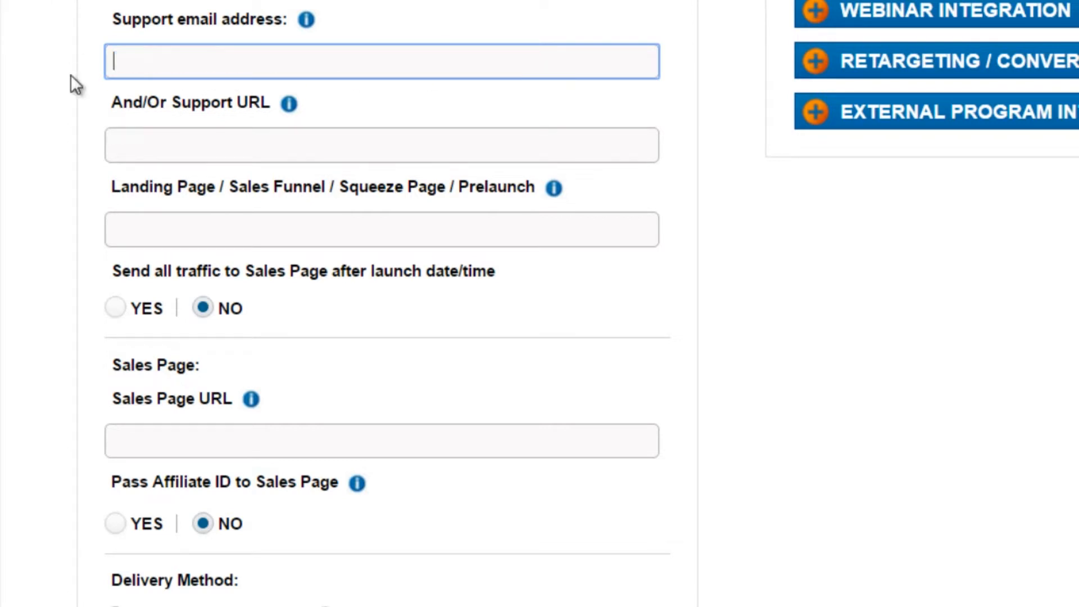
Step: Switch to the Freshdesk website and look over its pricing plans for a support desk
{"action": "left_click", "coordinate": [176, 150]}
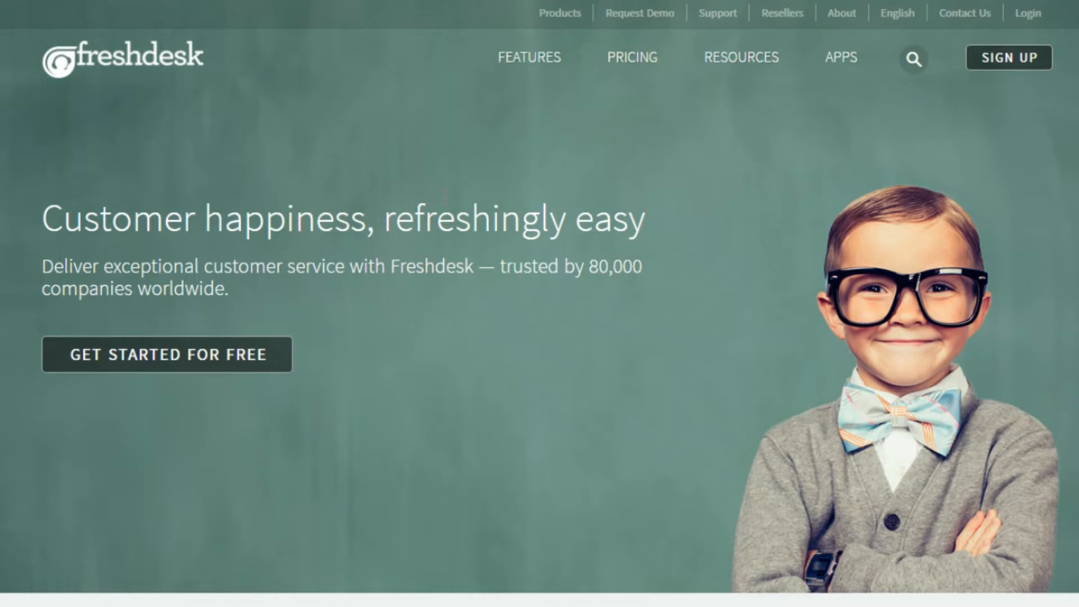
{"action": "left_click", "coordinate": [641, 53]}
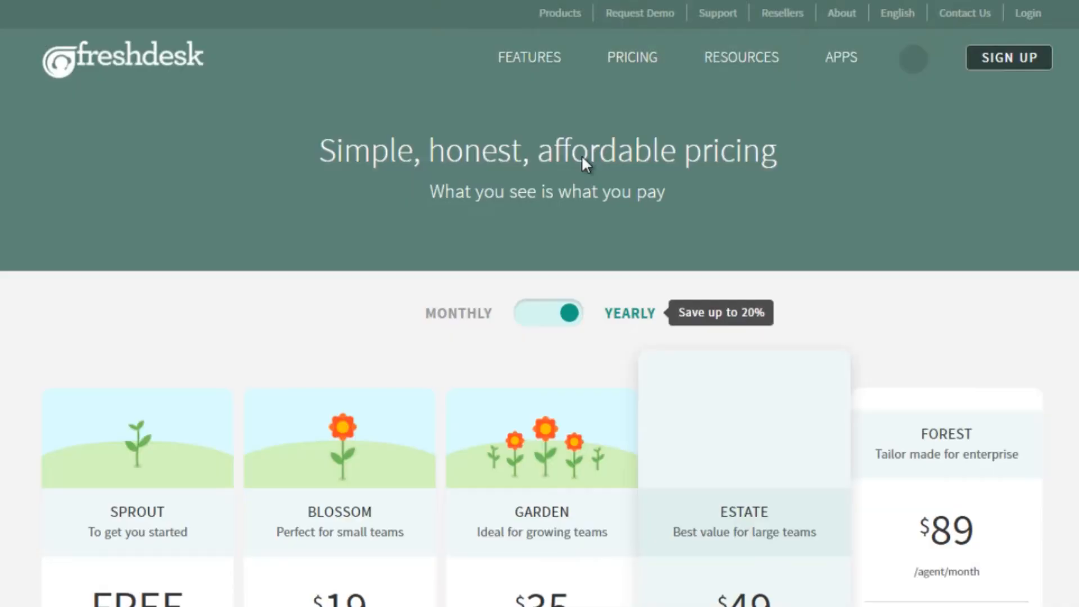
{"action": "scroll", "coordinate": [558, 188], "scroll_direction": "down", "scroll_amount": 5}
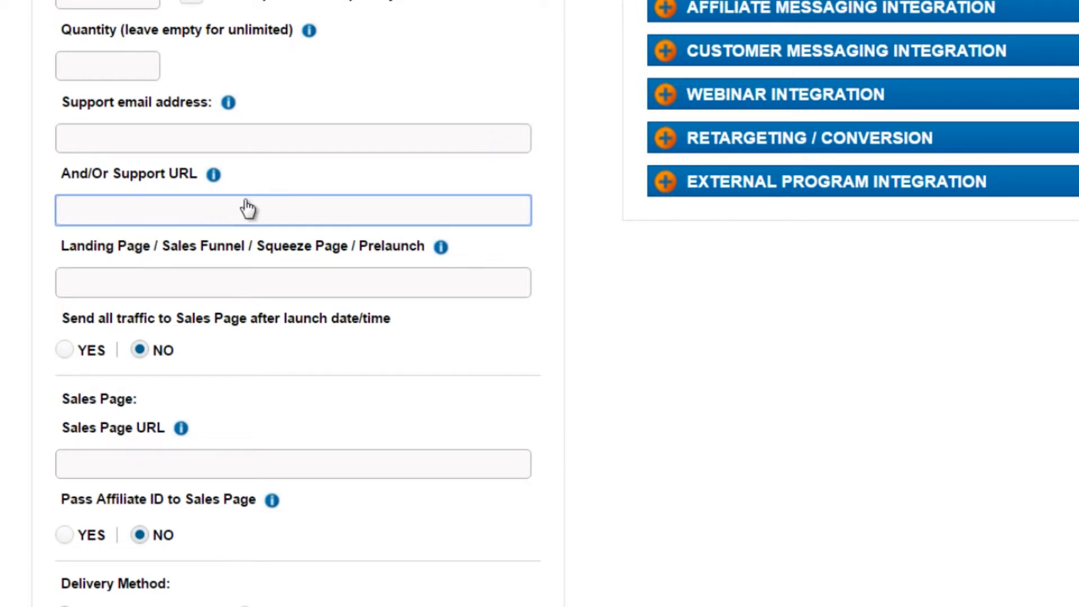
Step: Enter yourdomain.com/support as the product's support URL
{"action": "type", "text": "yourdomain.com/support"}
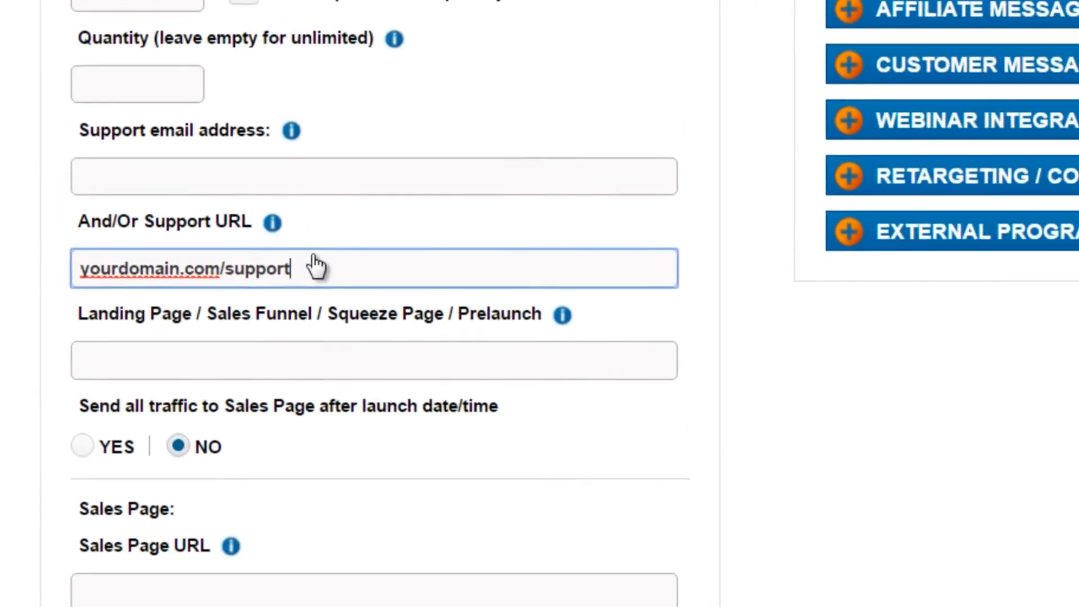
{"action": "left_click", "coordinate": [342, 168]}
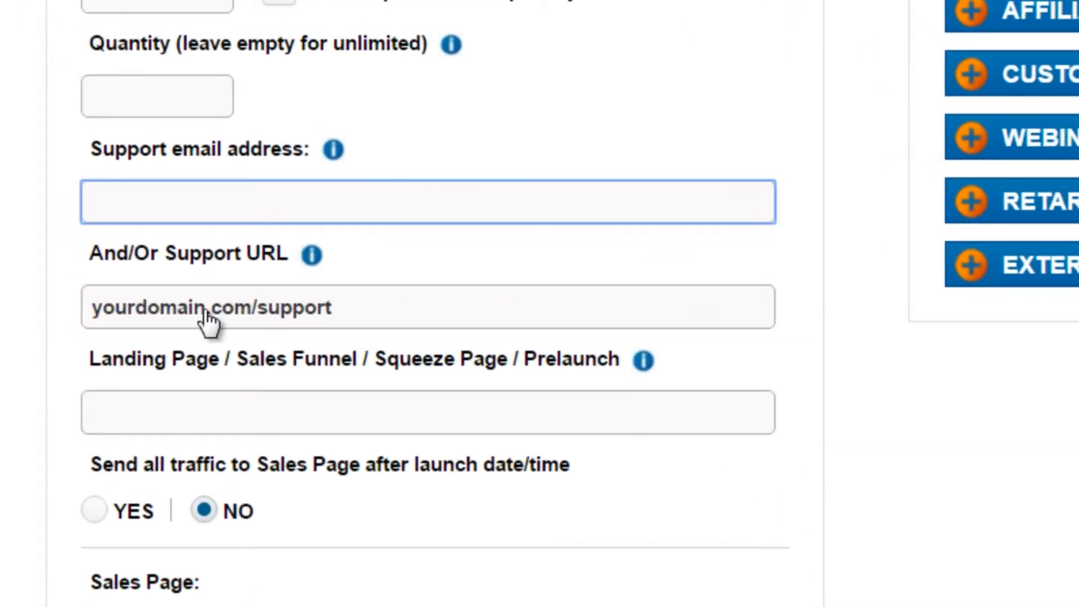
{"action": "left_click_drag", "start_coordinate": [207, 315], "coordinate": [357, 311]}
{"action": "left_click", "coordinate": [275, 205]}
{"action": "left_click", "coordinate": [116, 317]}
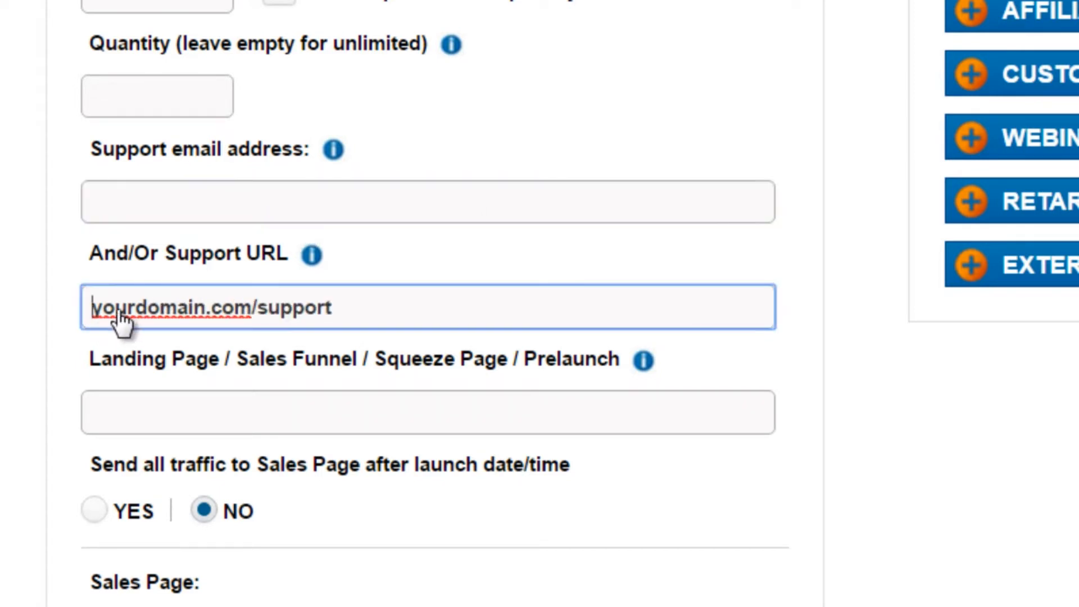
{"action": "left_click_drag", "start_coordinate": [119, 316], "coordinate": [349, 294]}
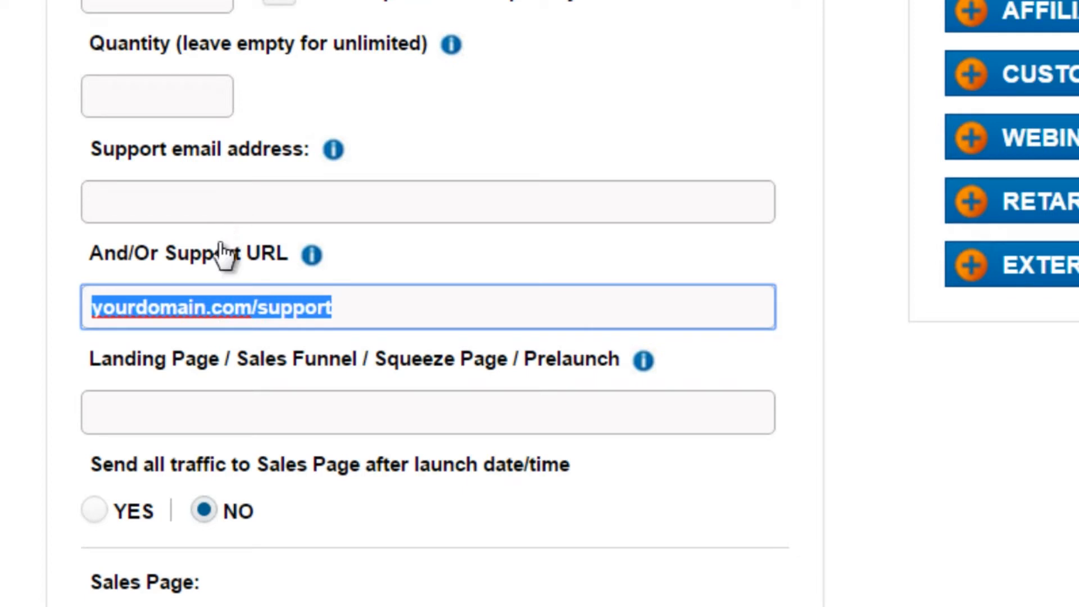
{"action": "left_click", "coordinate": [188, 331]}
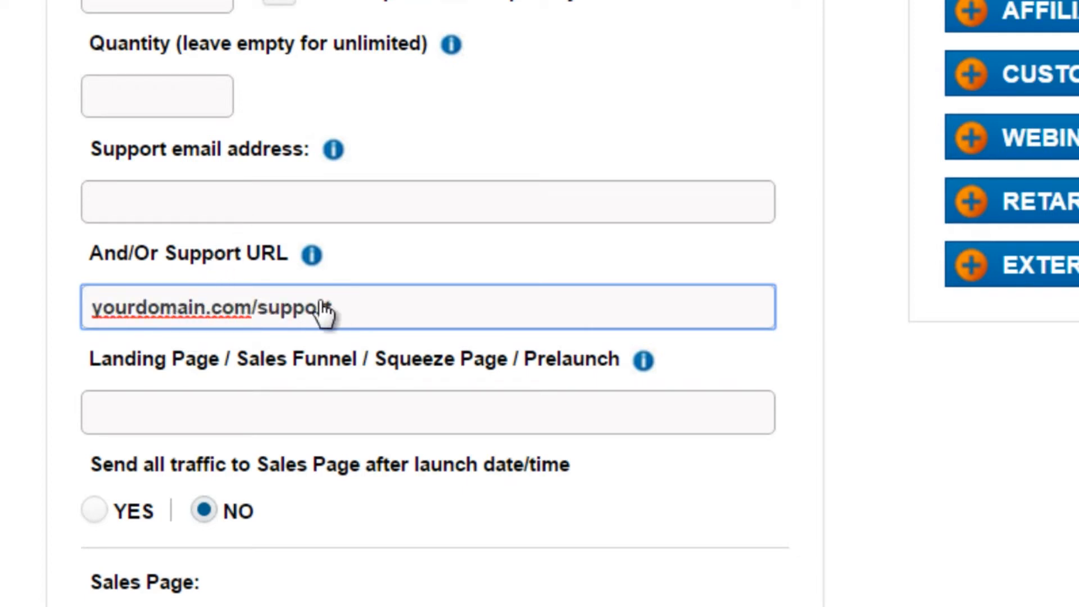
{"action": "left_click", "coordinate": [241, 207]}
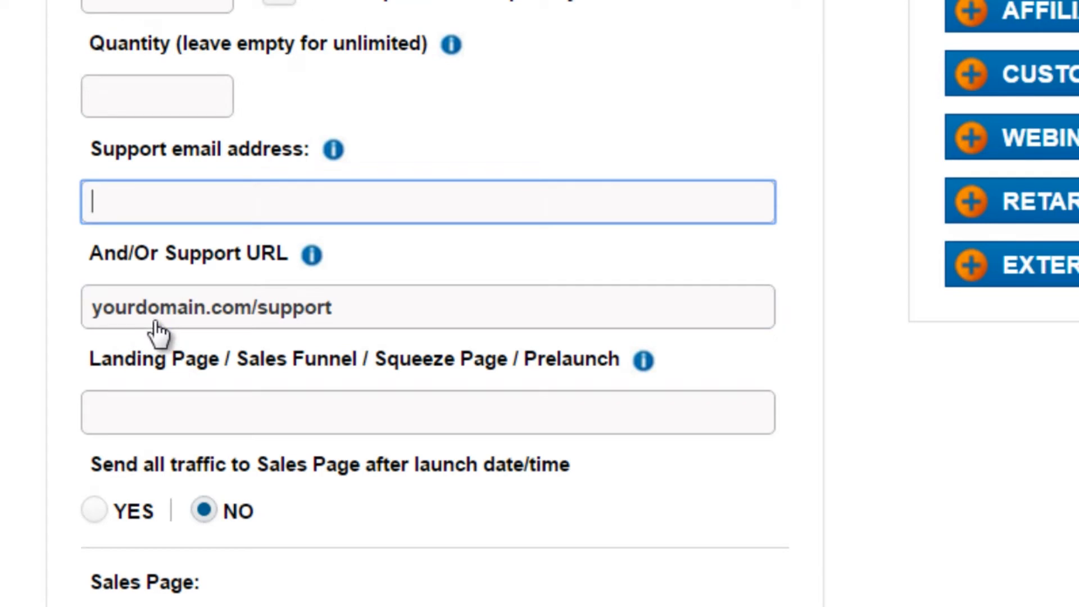
{"action": "scroll", "coordinate": [54, 292], "scroll_direction": "down", "scroll_amount": 5}
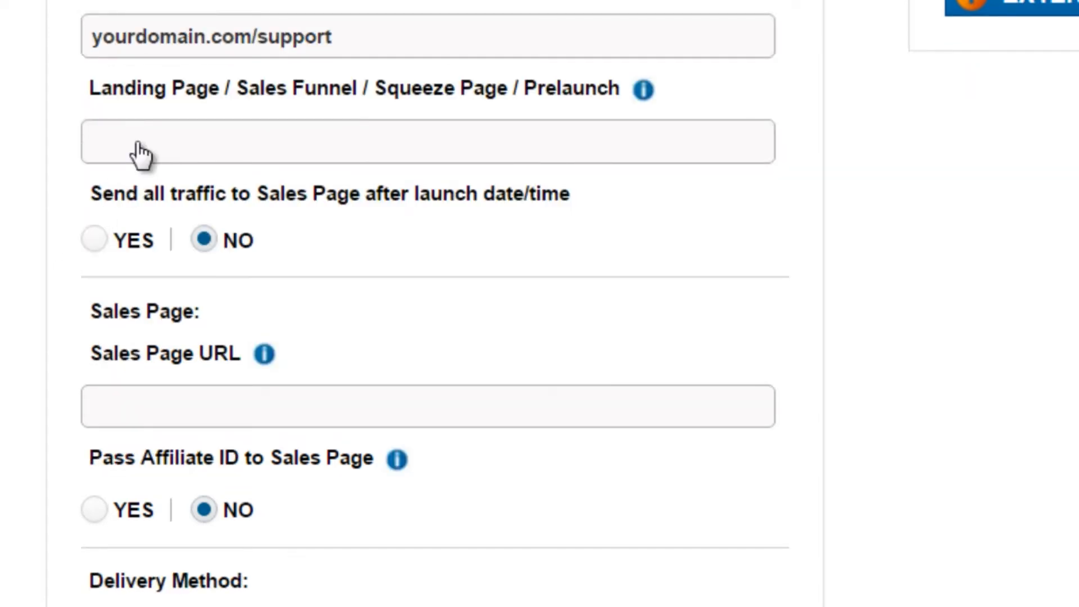
{"action": "mouse_move", "coordinate": [323, 113]}
{"action": "left_click", "coordinate": [559, 149]}
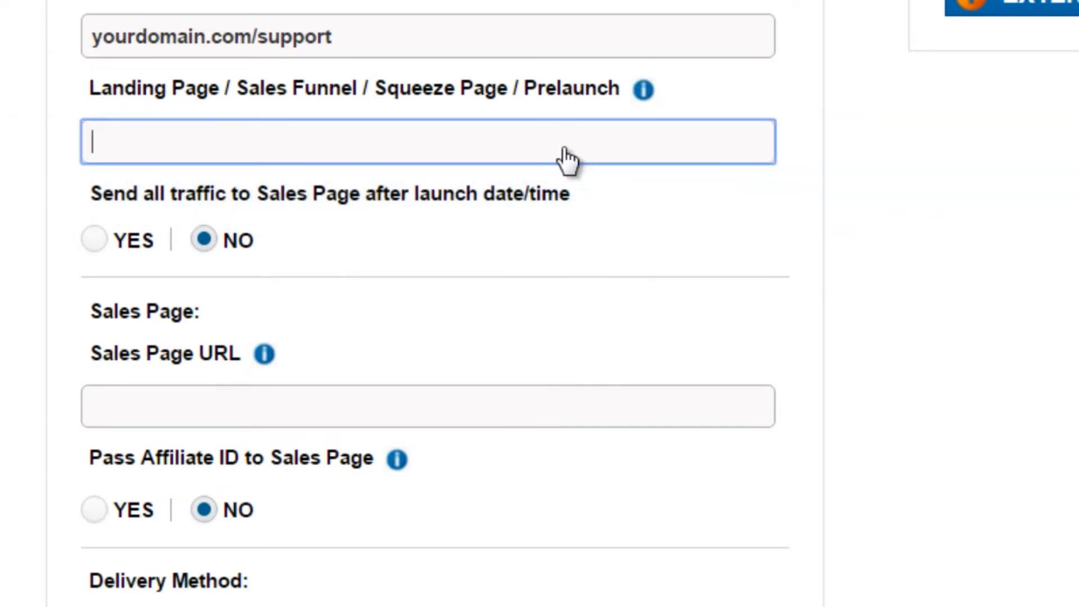
{"action": "type", "text": "http://www.yourdomain.com/prelaunch"}
{"action": "left_click", "coordinate": [928, 263]}
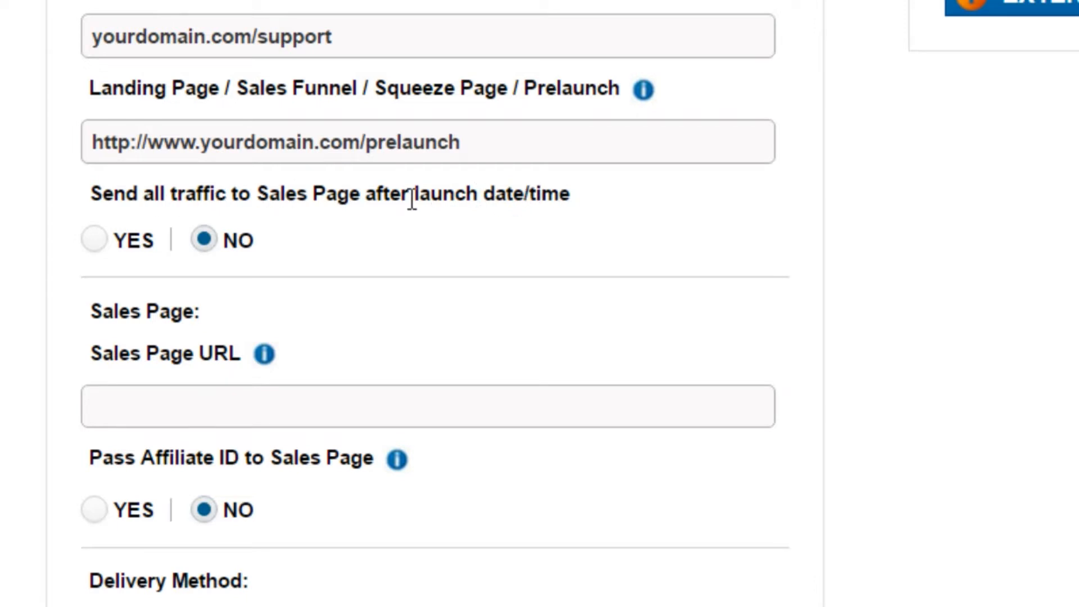
{"action": "left_click", "coordinate": [97, 241]}
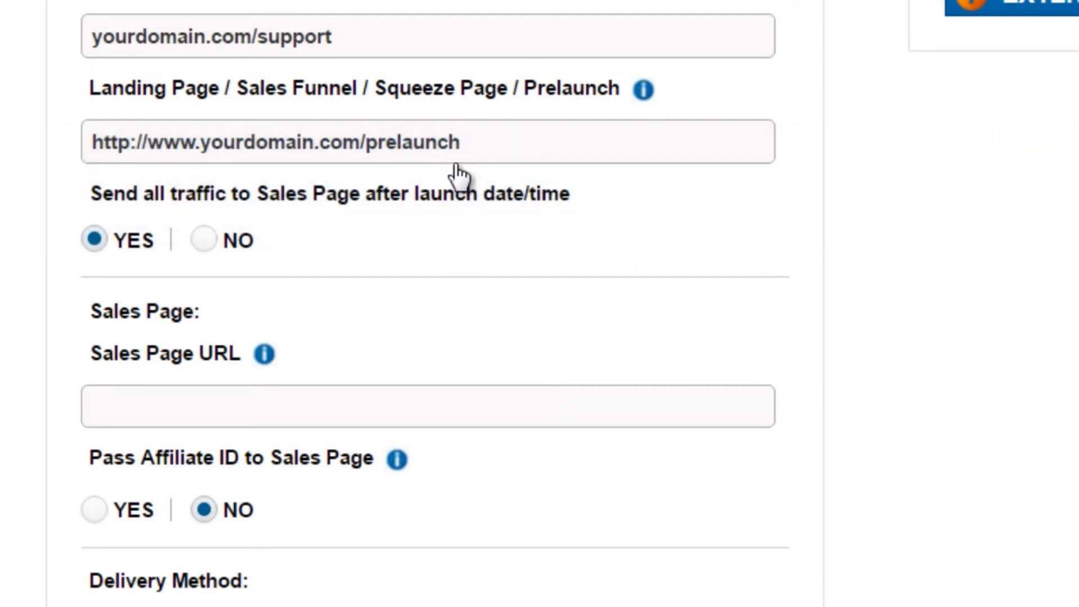
{"action": "left_click", "coordinate": [235, 408]}
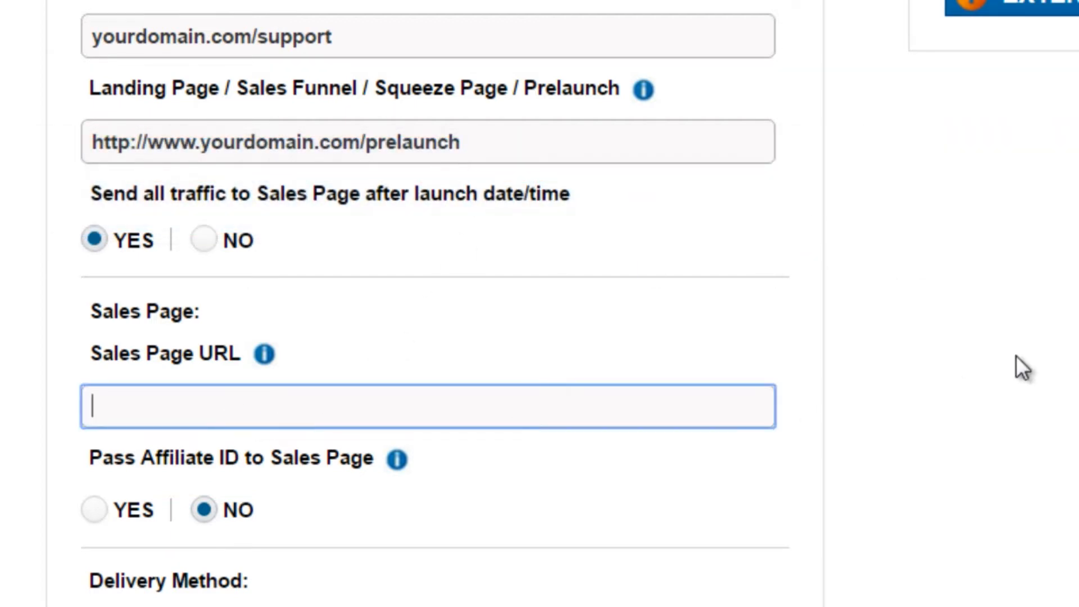
{"action": "scroll", "coordinate": [870, 336], "scroll_direction": "down", "scroll_amount": 1}
{"action": "scroll", "coordinate": [868, 343], "scroll_direction": "down", "scroll_amount": 1}
{"action": "left_click", "coordinate": [346, 17]}
{"action": "left_click_drag", "start_coordinate": [347, 17], "coordinate": [60, 179]}
{"action": "key", "text": "ctrl+c"}
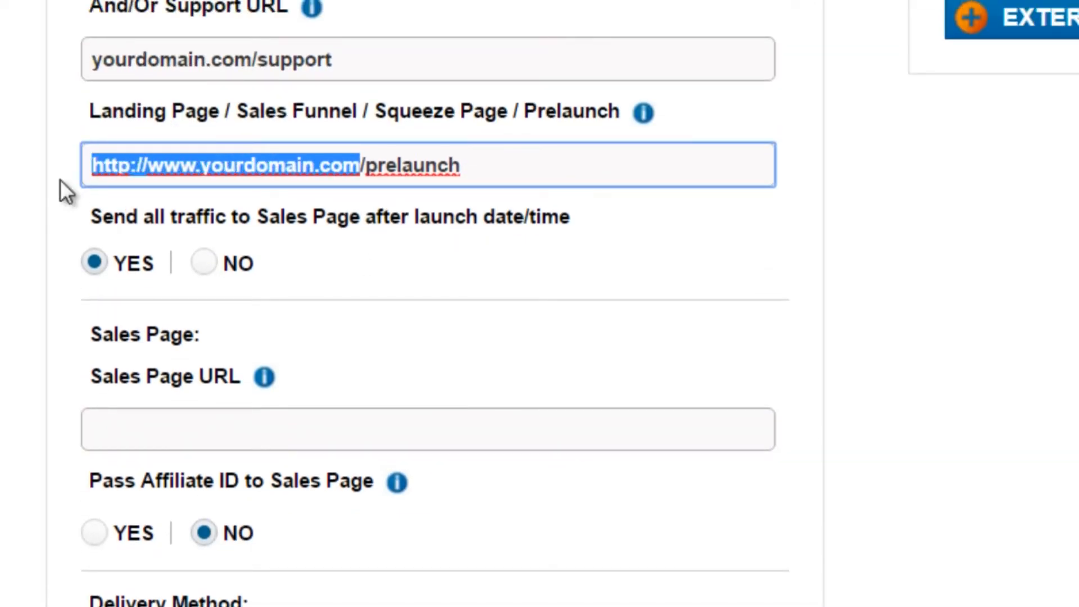
{"action": "scroll", "coordinate": [372, 312], "scroll_direction": "down", "scroll_amount": 2}
{"action": "left_click", "coordinate": [374, 313]}
{"action": "key", "text": "ctrl+v"}
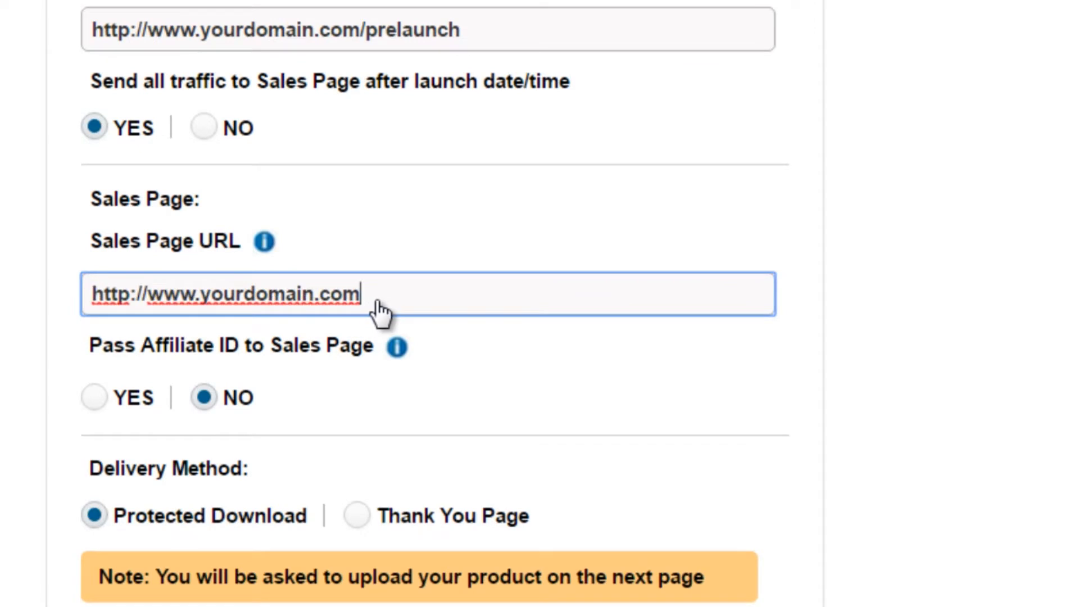
{"action": "scroll", "coordinate": [852, 321], "scroll_direction": "down", "scroll_amount": 2}
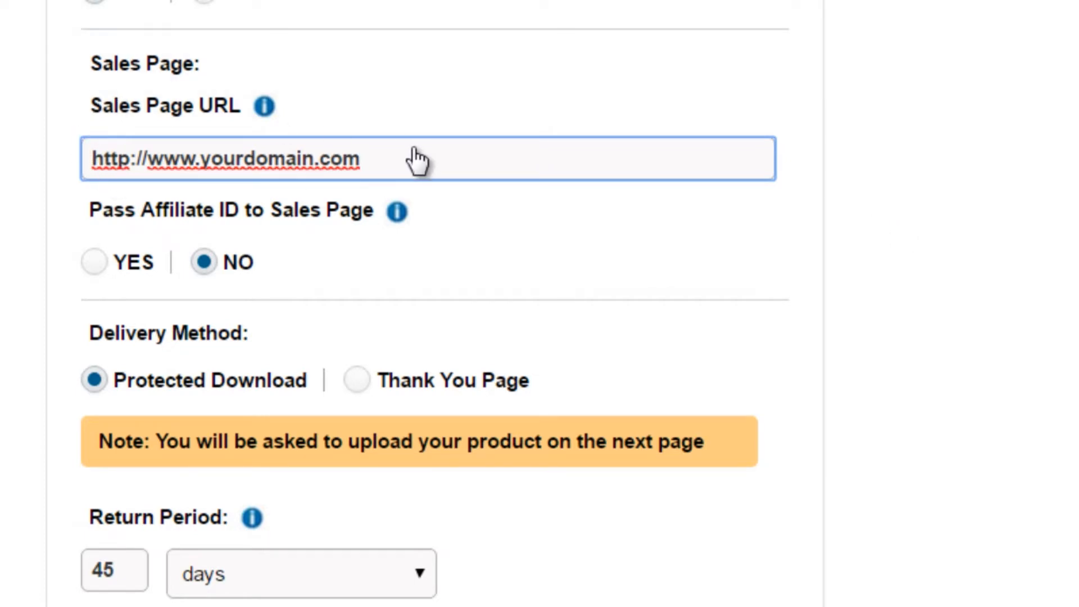
{"action": "scroll", "coordinate": [335, 190], "scroll_direction": "up", "scroll_amount": 2}
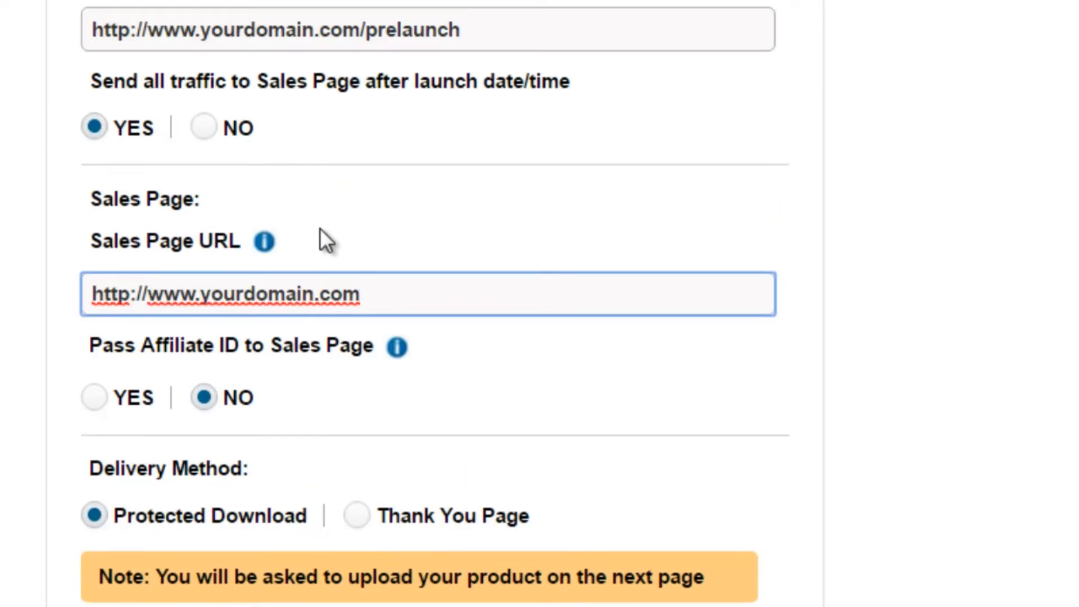
{"action": "scroll", "coordinate": [319, 239], "scroll_direction": "up", "scroll_amount": 13}
{"action": "scroll", "coordinate": [166, 318], "scroll_direction": "down", "scroll_amount": 5}
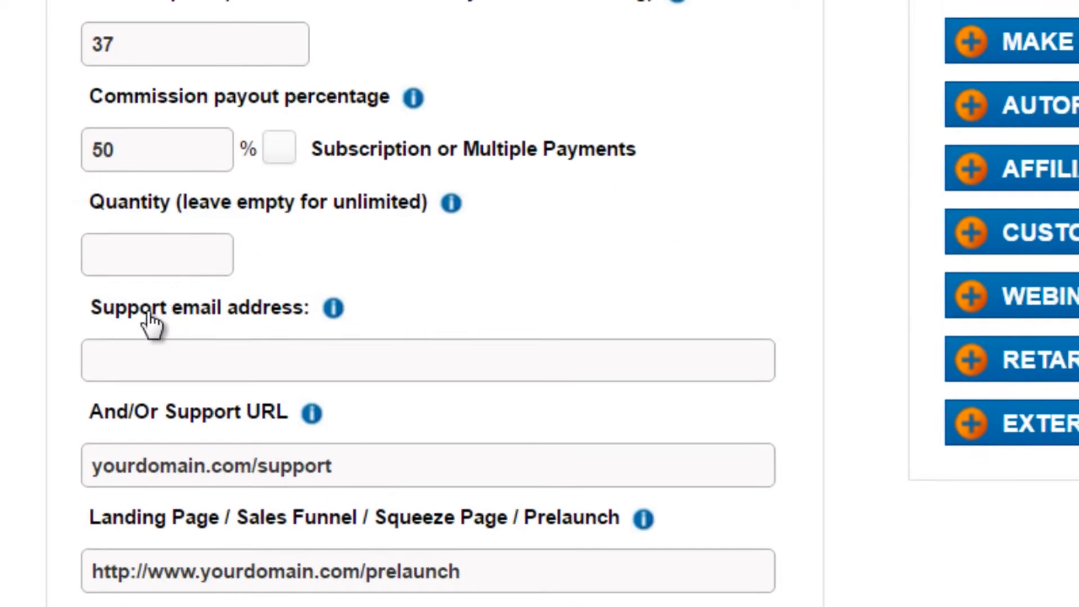
{"action": "scroll", "coordinate": [22, 368], "scroll_direction": "down", "scroll_amount": 4}
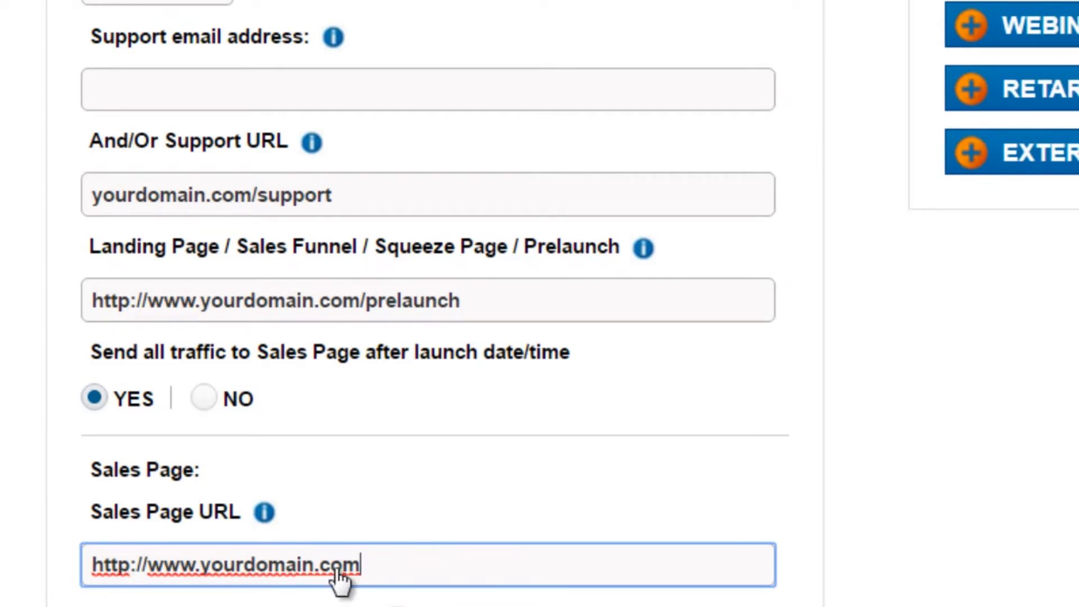
{"action": "type", "text": "/oto1"}
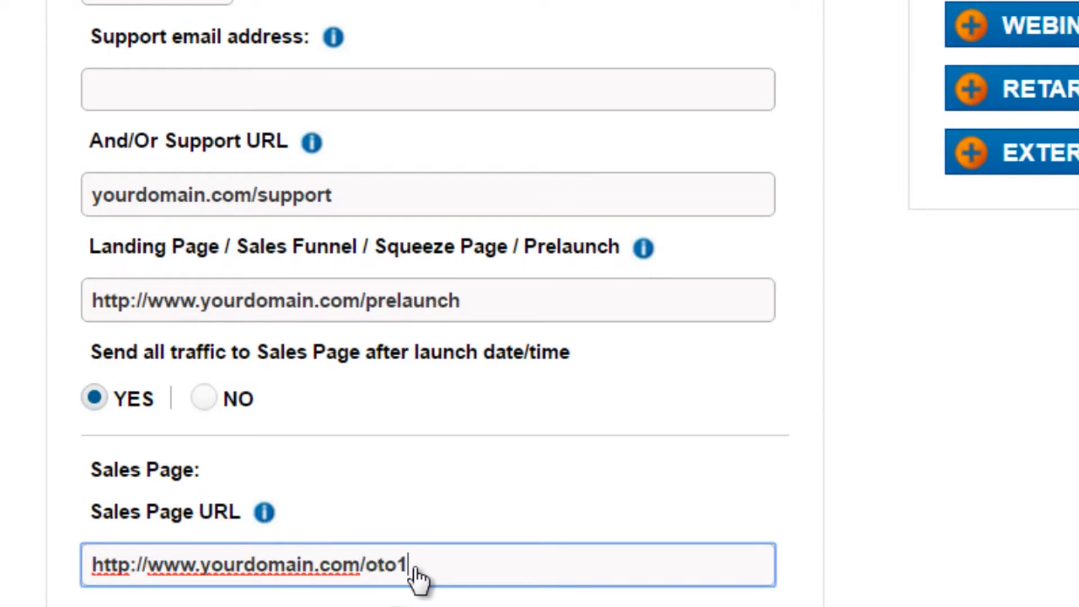
{"action": "scroll", "coordinate": [281, 461], "scroll_direction": "down", "scroll_amount": 4}
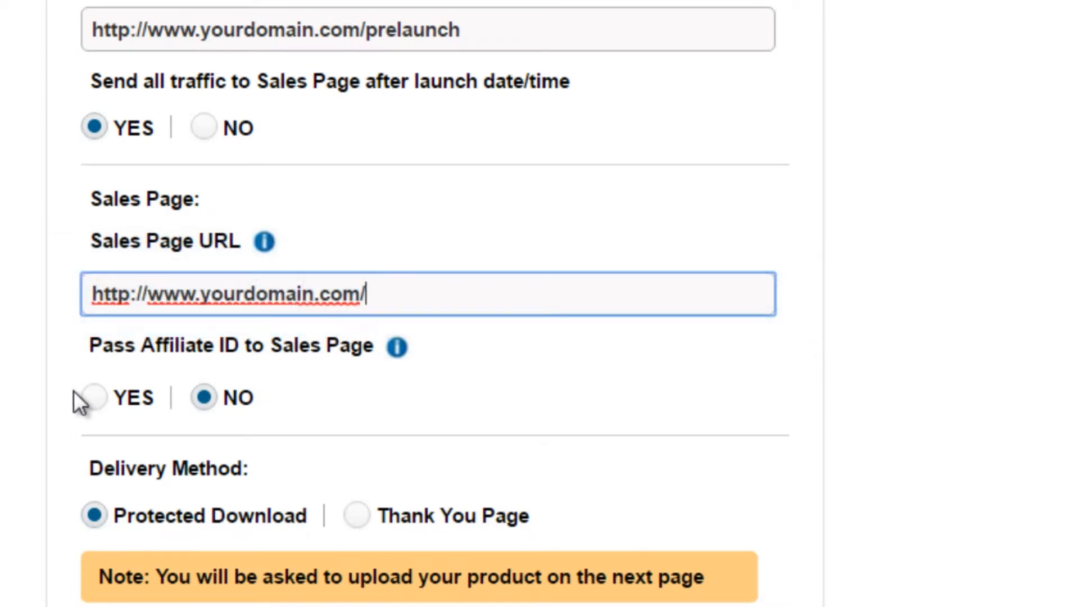
{"action": "scroll", "coordinate": [73, 390], "scroll_direction": "down", "scroll_amount": 6}
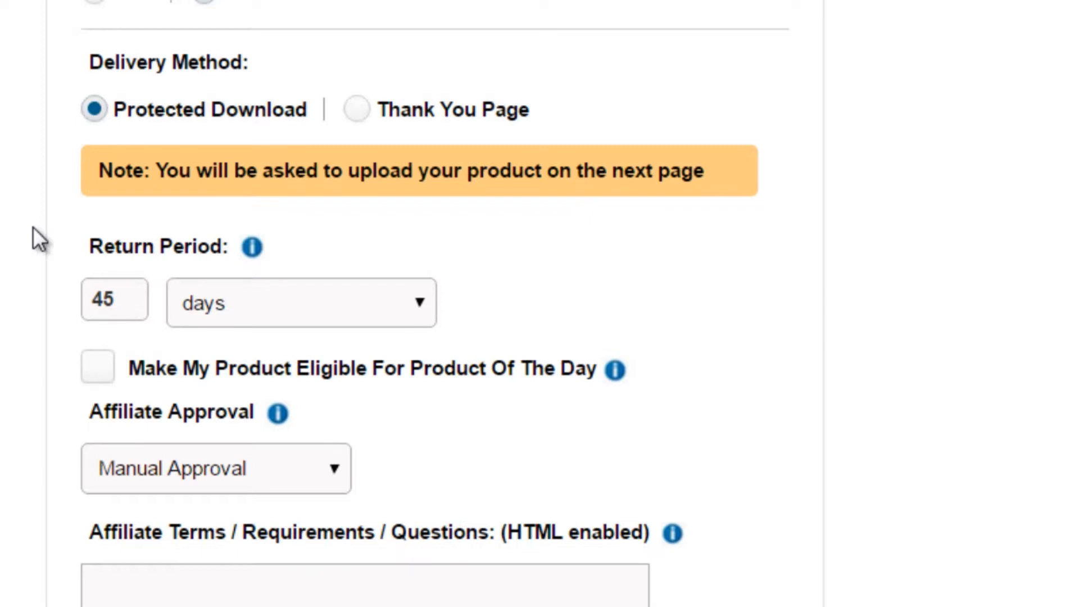
{"action": "mouse_move", "coordinate": [362, 110]}
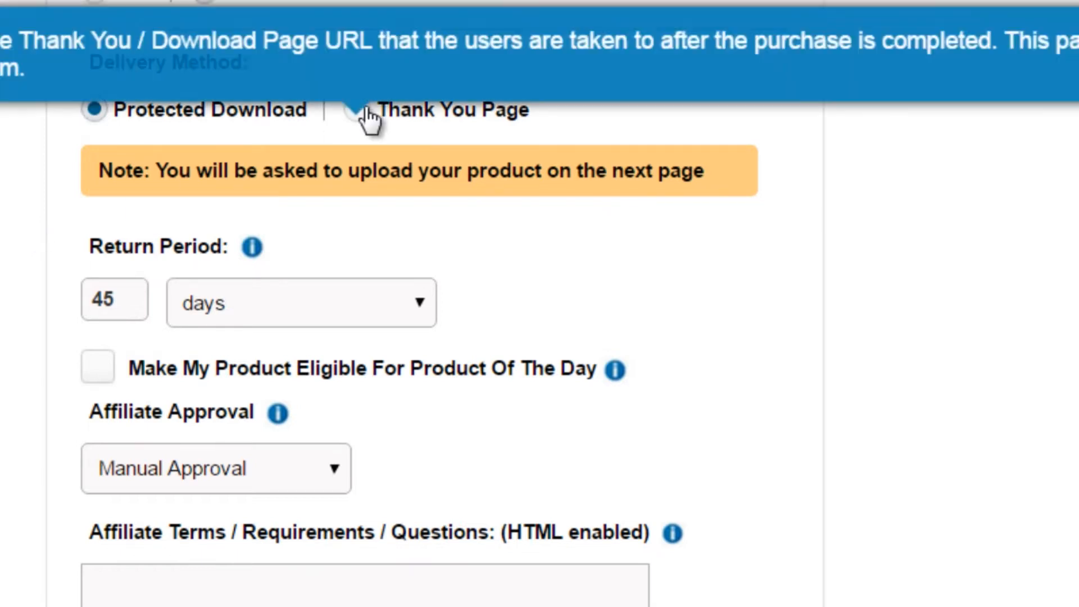
{"action": "left_click", "coordinate": [360, 111]}
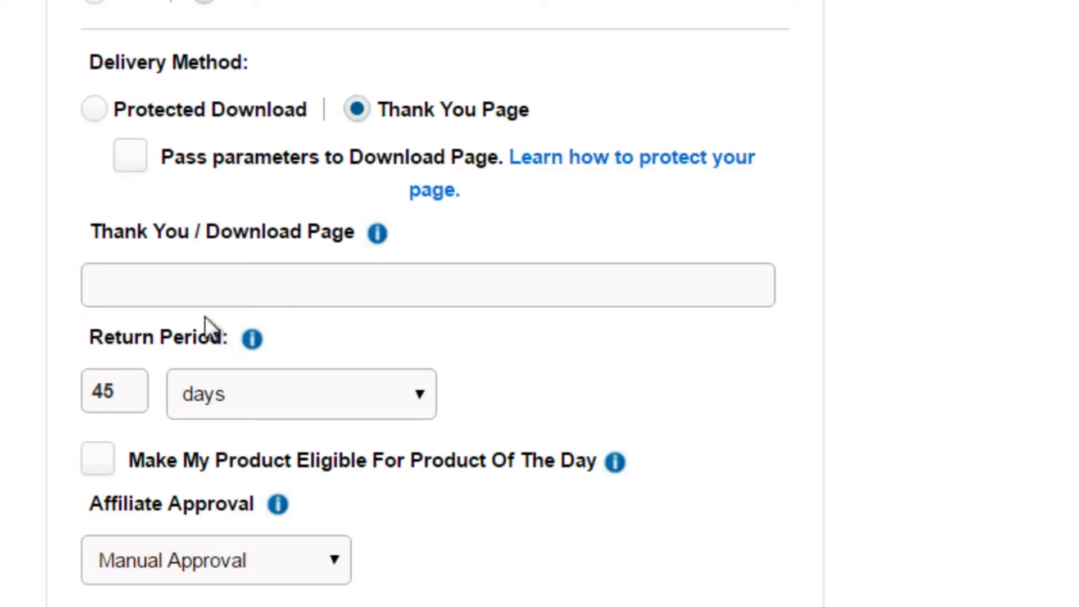
{"action": "left_click", "coordinate": [214, 284]}
{"action": "type", "text": "http://www.yourdomain.com"}
{"action": "type", "text": "/"}
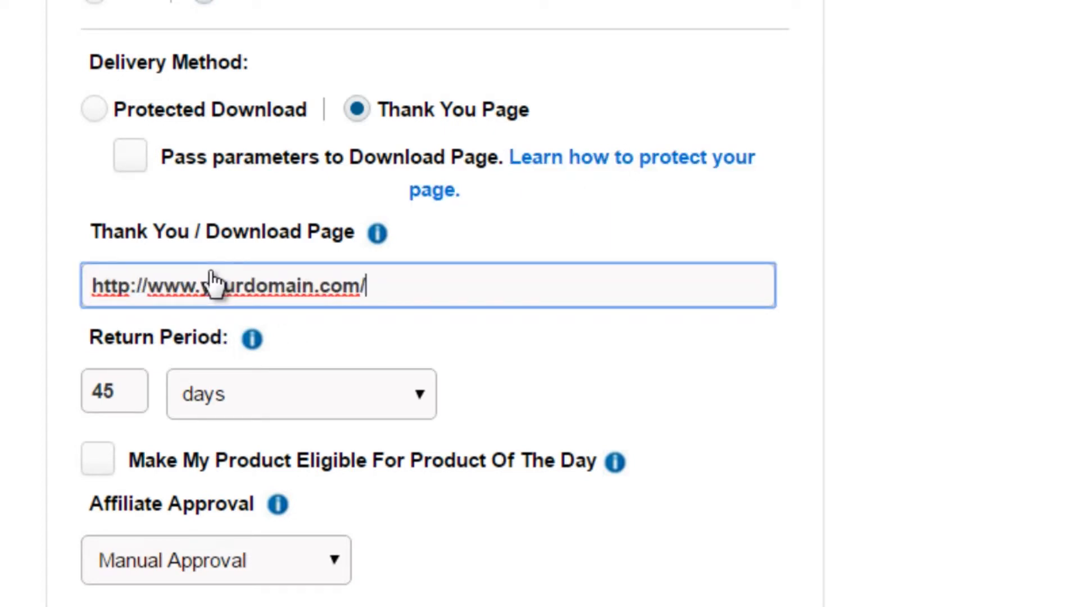
{"action": "type", "text": "thankyou"}
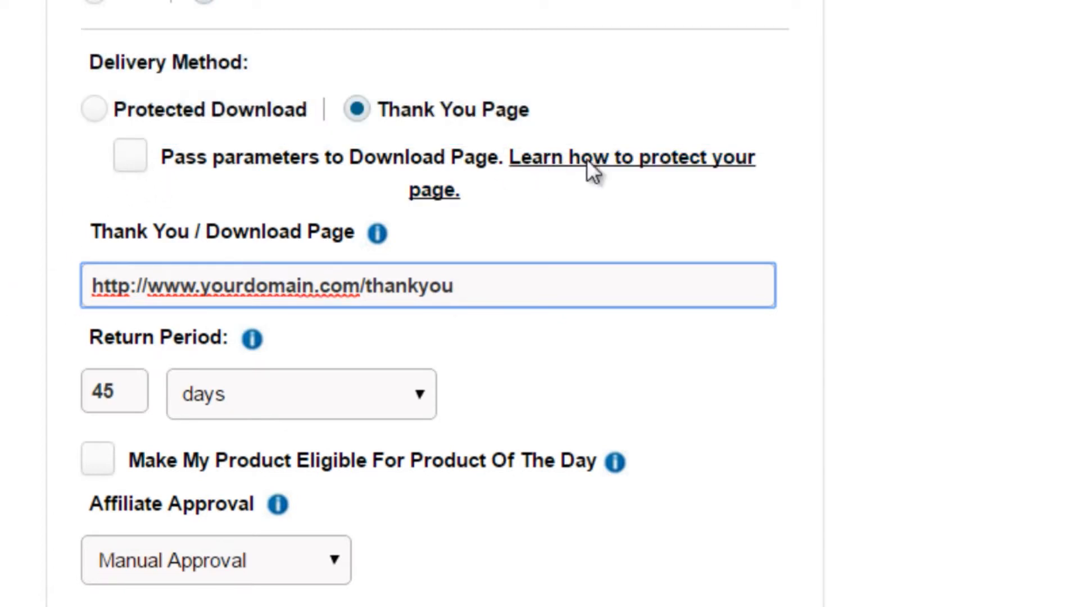
{"action": "left_click", "coordinate": [938, 208]}
Step: Set the product's return period to 60, keeping days as the unit
{"action": "scroll", "coordinate": [939, 214], "scroll_direction": "down", "scroll_amount": 3}
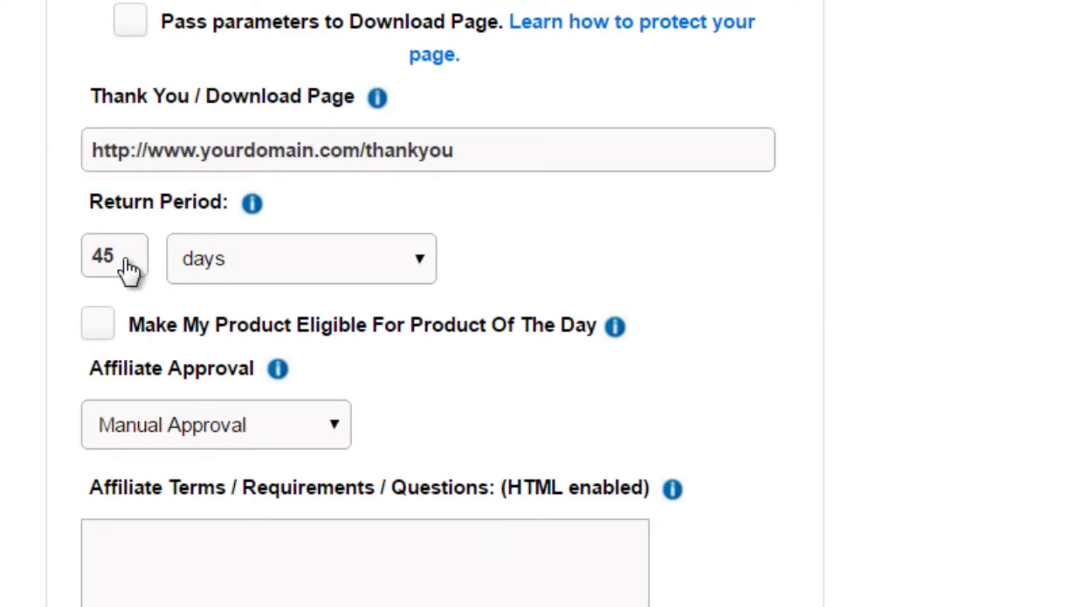
{"action": "left_click_drag", "start_coordinate": [128, 269], "coordinate": [89, 265]}
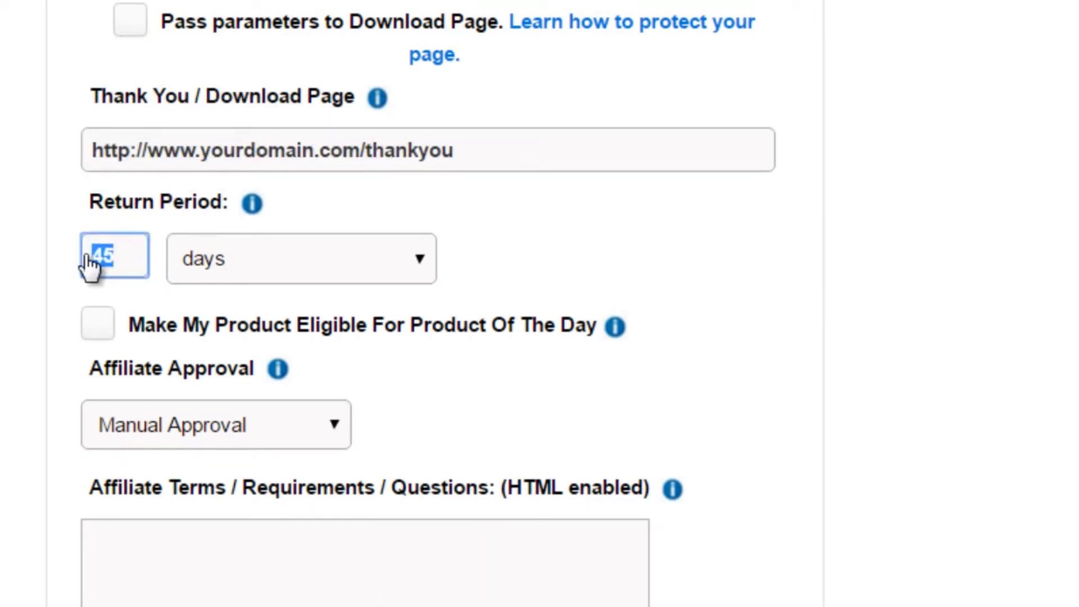
{"action": "type", "text": "60"}
{"action": "left_click", "coordinate": [256, 259]}
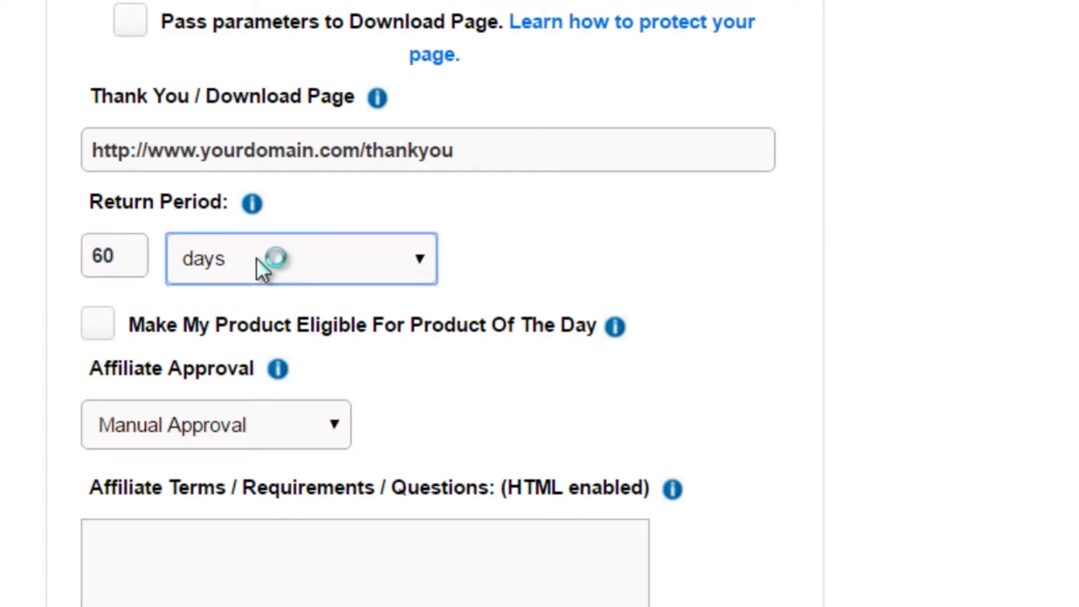
{"action": "left_click", "coordinate": [839, 296]}
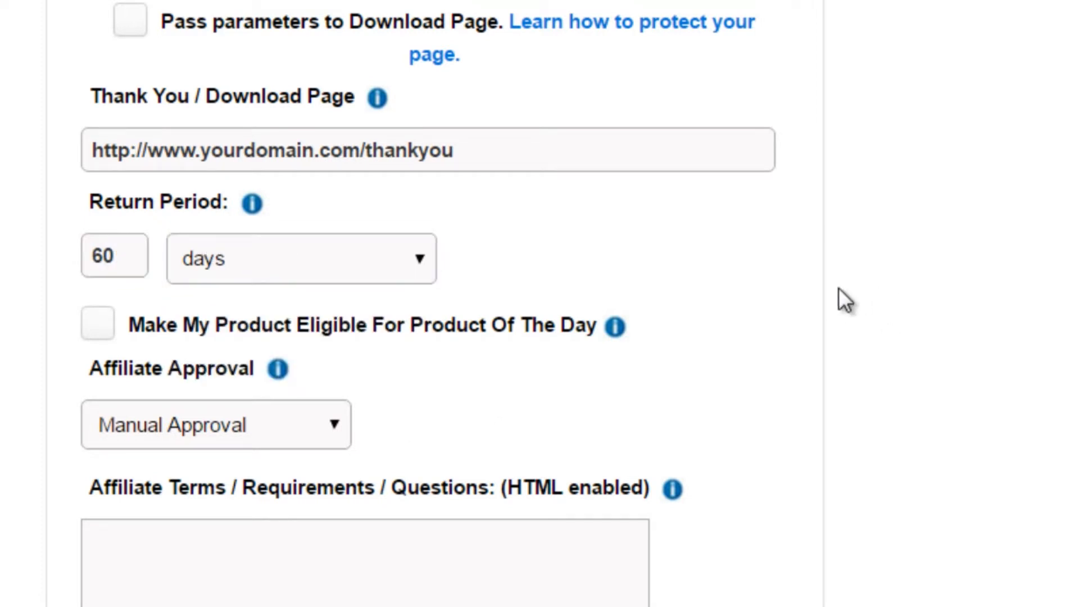
Step: Make the product eligible for Product Of The Day
{"action": "scroll", "coordinate": [816, 294], "scroll_direction": "down", "scroll_amount": 2}
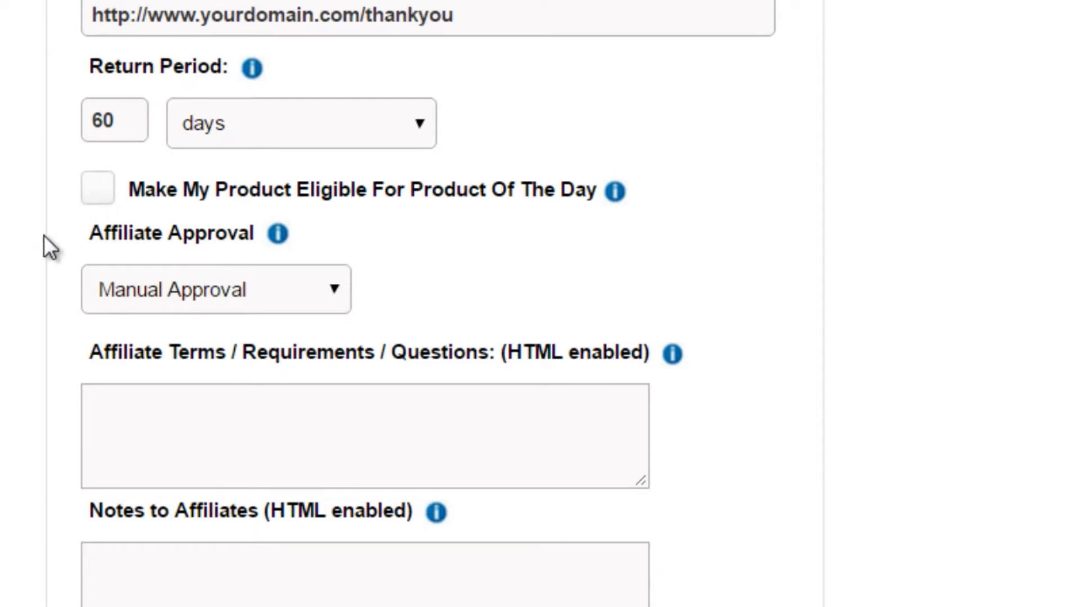
{"action": "mouse_move", "coordinate": [467, 194]}
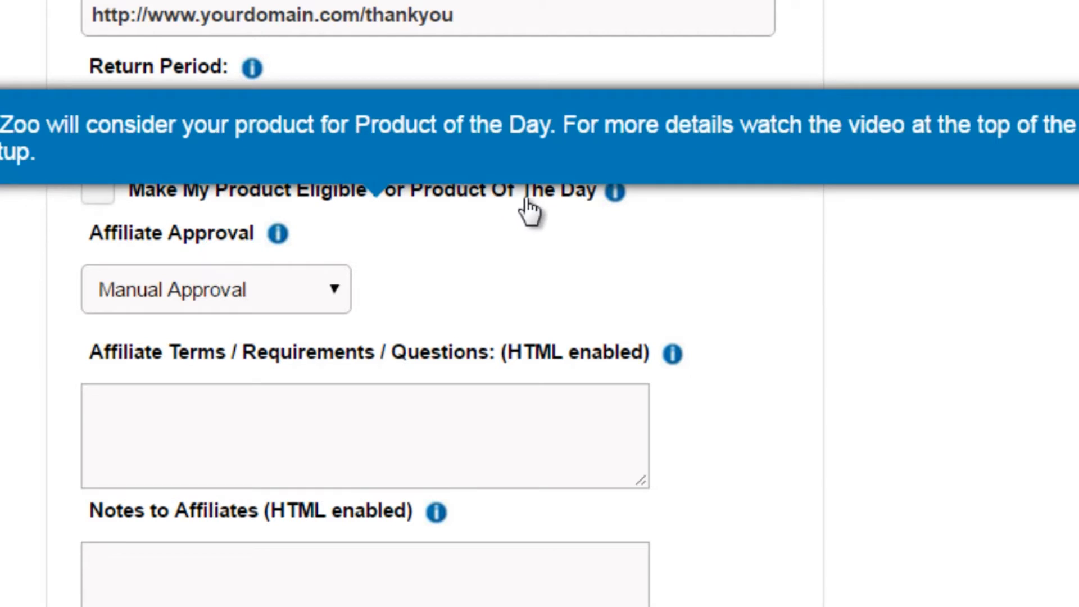
{"action": "left_click", "coordinate": [93, 198]}
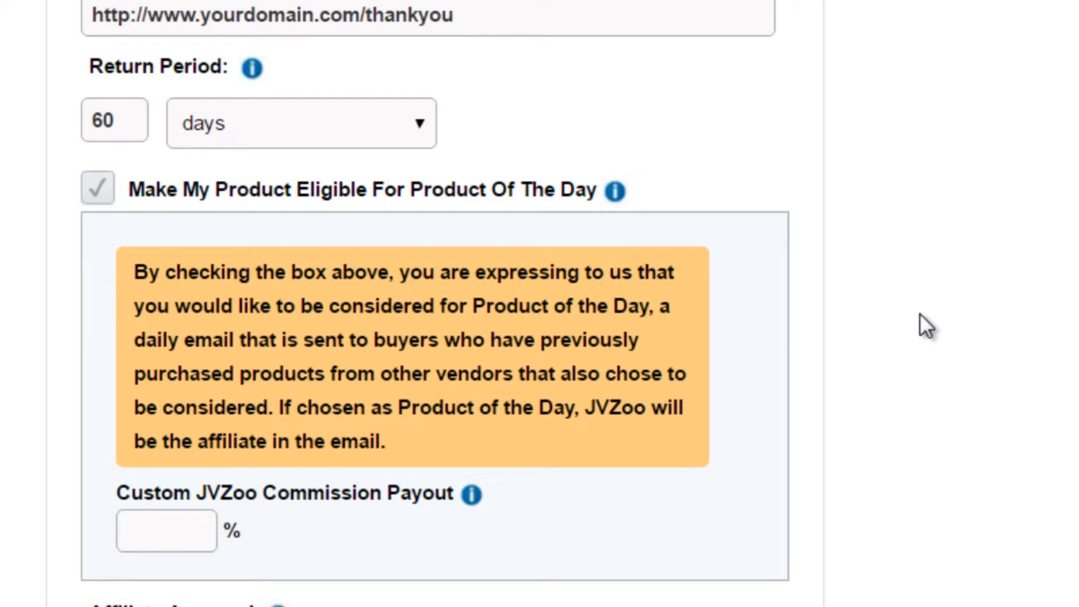
Step: Try 75 and 60 percent as the Custom JVZoo Commission Payout, clearing each value again
{"action": "scroll", "coordinate": [539, 304], "scroll_direction": "up", "scroll_amount": 15}
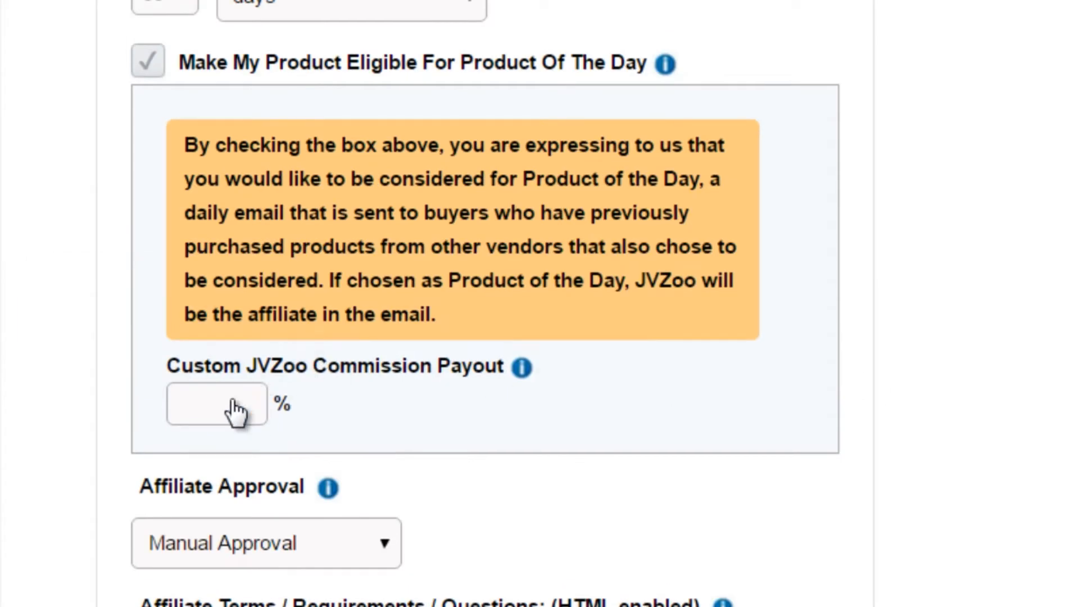
{"action": "left_click", "coordinate": [236, 409]}
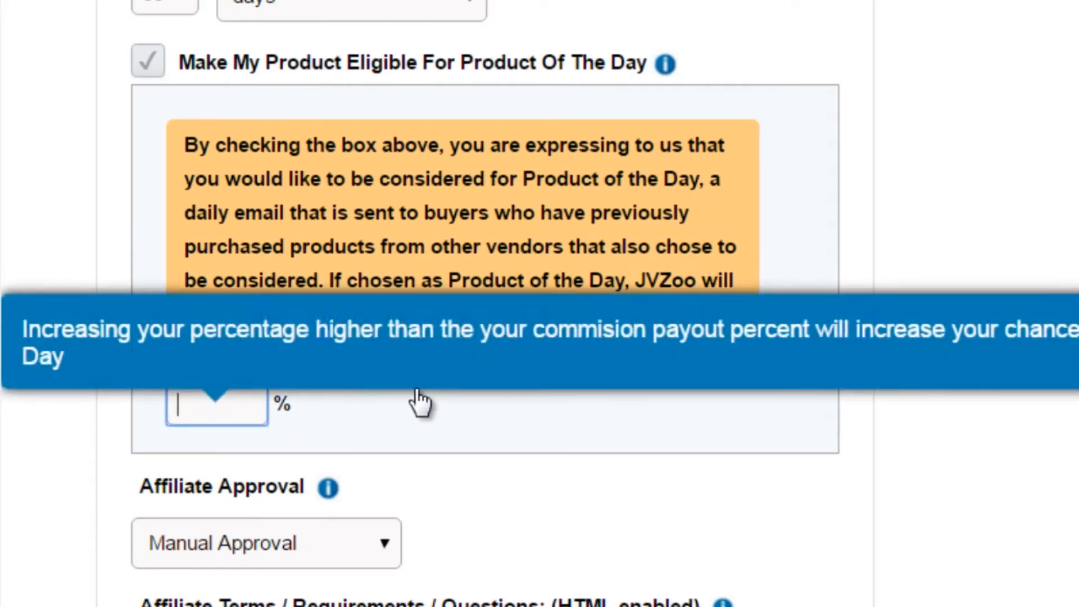
{"action": "type", "text": "75"}
{"action": "key", "text": "BackSpace"}
{"action": "key", "text": "BackSpace"}
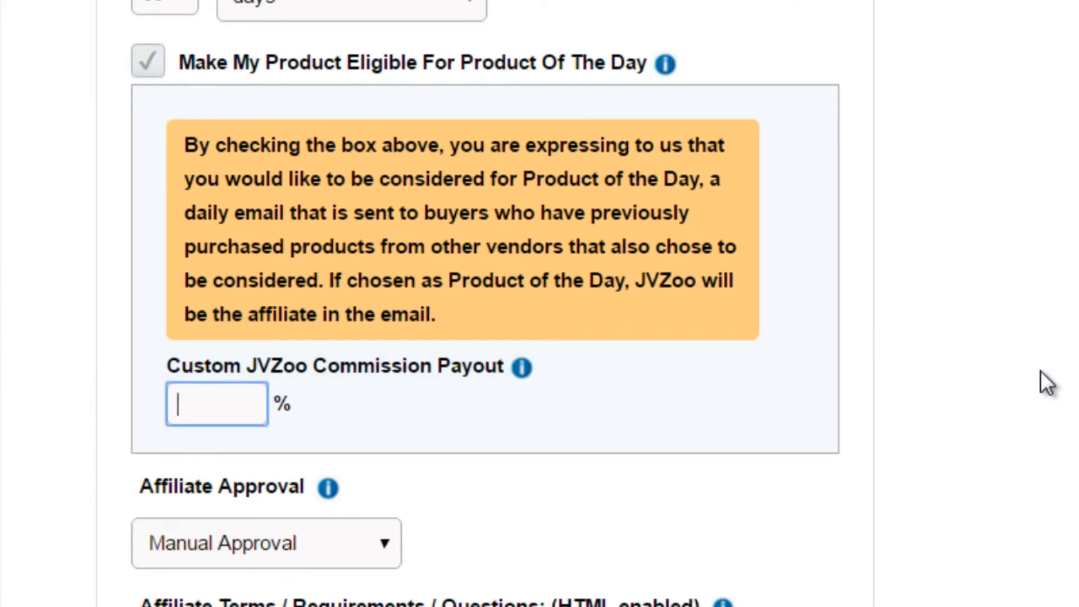
{"action": "type", "text": "60"}
{"action": "key", "text": "BackSpace"}
{"action": "key", "text": "BackSpace"}
{"action": "left_click", "coordinate": [1041, 372]}
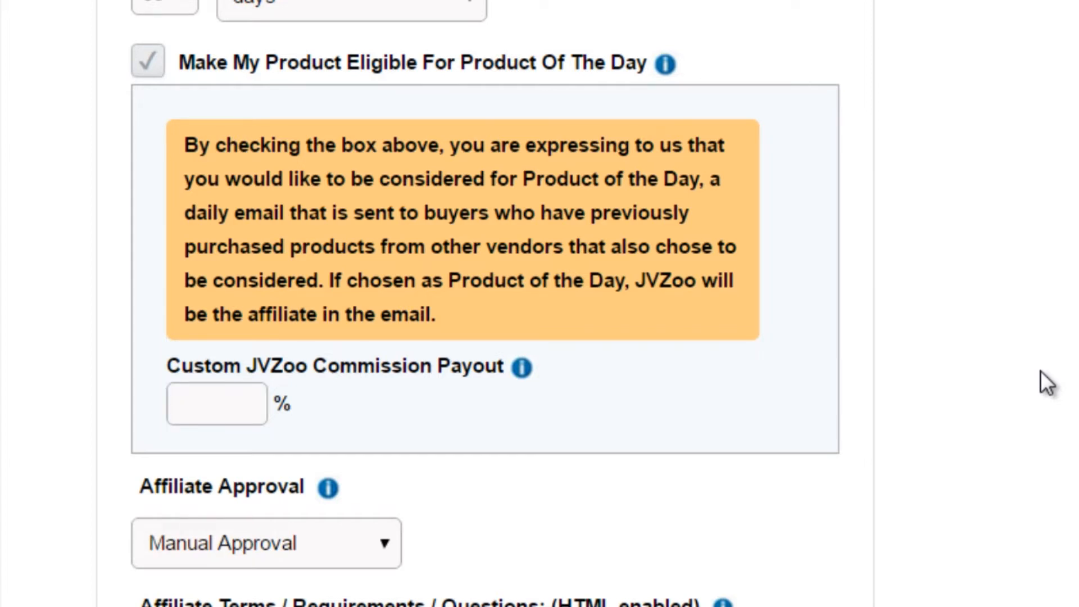
Step: Set the Custom JVZoo Commission Payout for Product Of The Day to 50 percent
{"action": "scroll", "coordinate": [1019, 381], "scroll_direction": "down", "scroll_amount": 2}
{"action": "left_click", "coordinate": [199, 276]}
{"action": "type", "text": "50"}
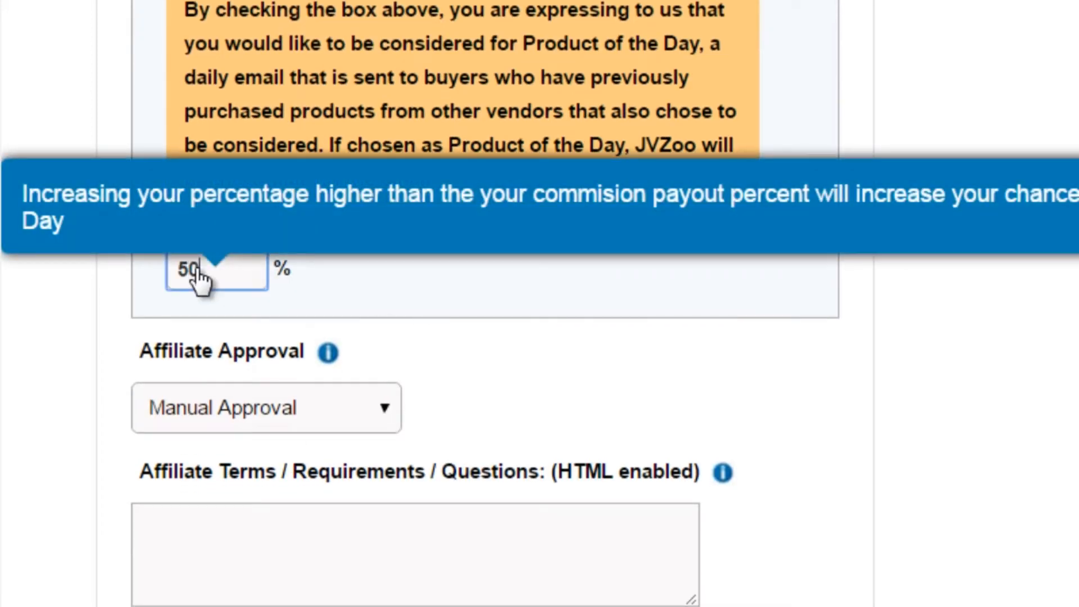
Step: Try No Affiliates Allowed as the Affiliate Approval option, and return it to Manual Approval
{"action": "scroll", "coordinate": [223, 289], "scroll_direction": "down", "scroll_amount": 2}
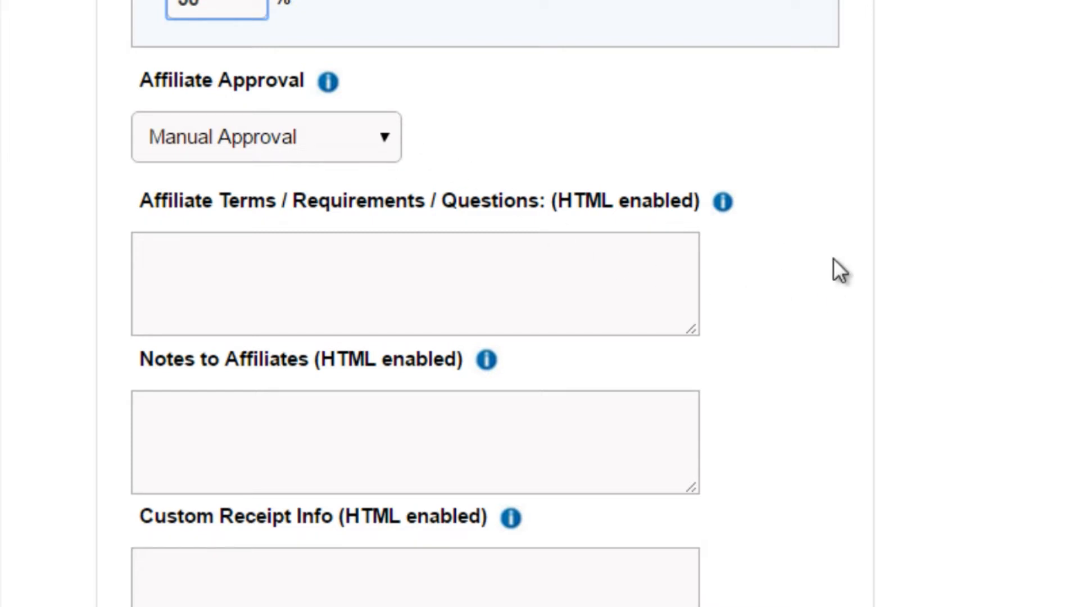
{"action": "left_click", "coordinate": [324, 147]}
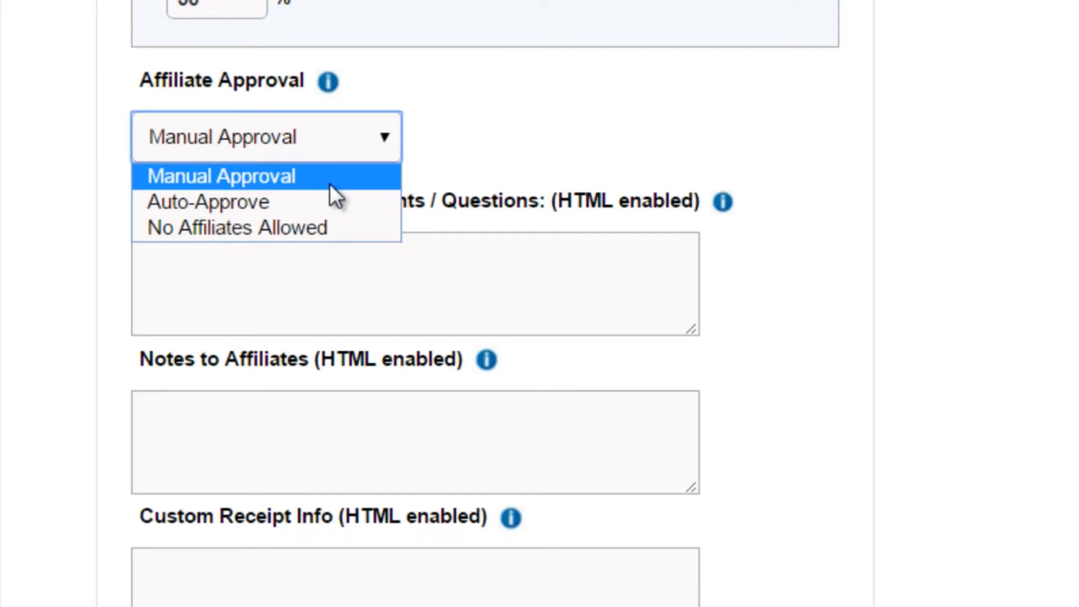
{"action": "left_click", "coordinate": [321, 228]}
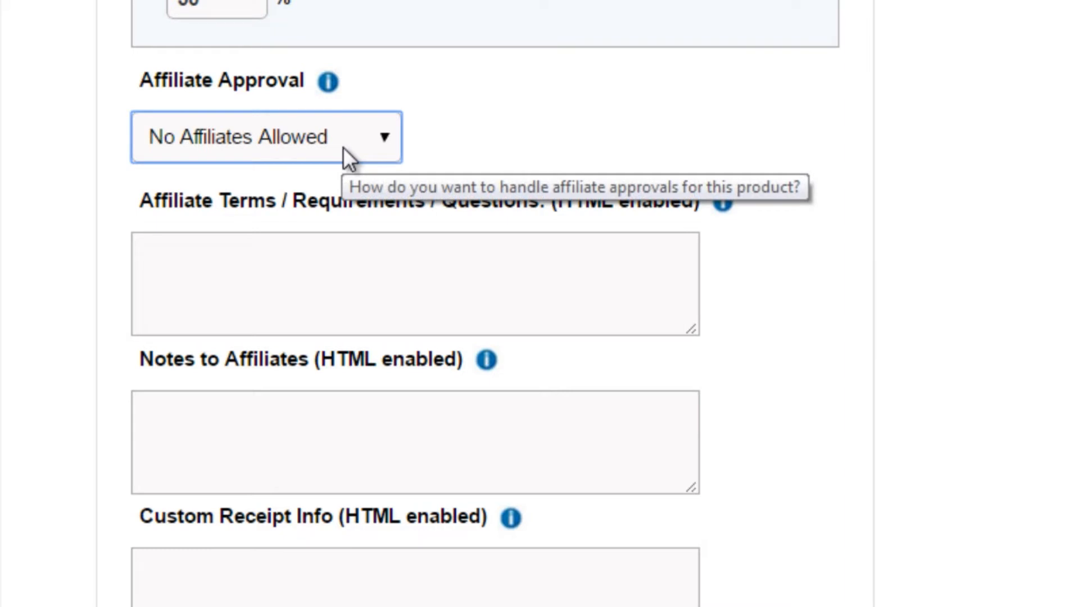
{"action": "left_click", "coordinate": [343, 147]}
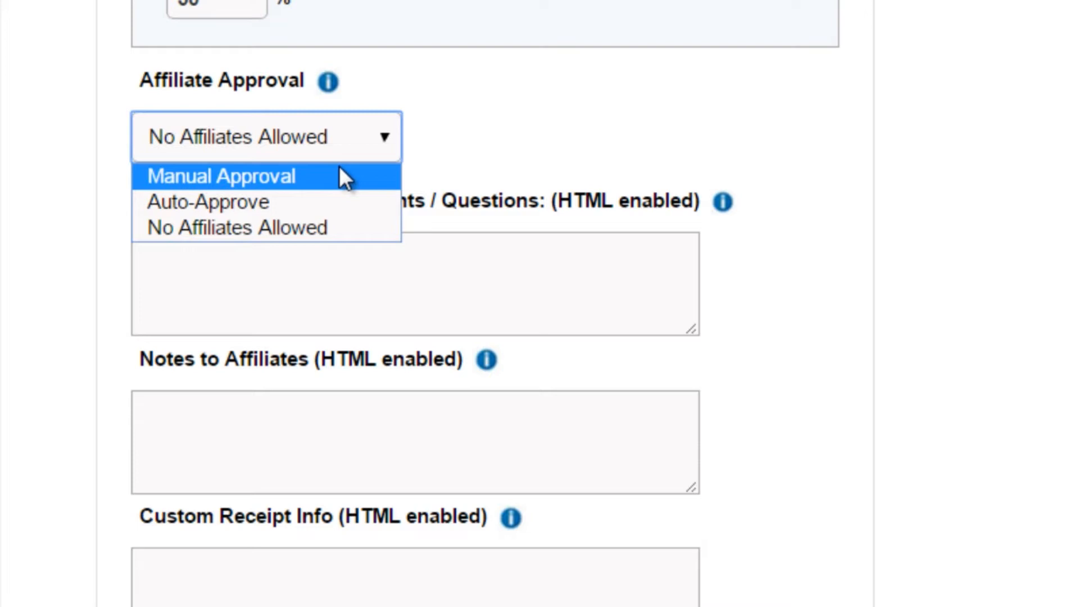
{"action": "left_click", "coordinate": [344, 177]}
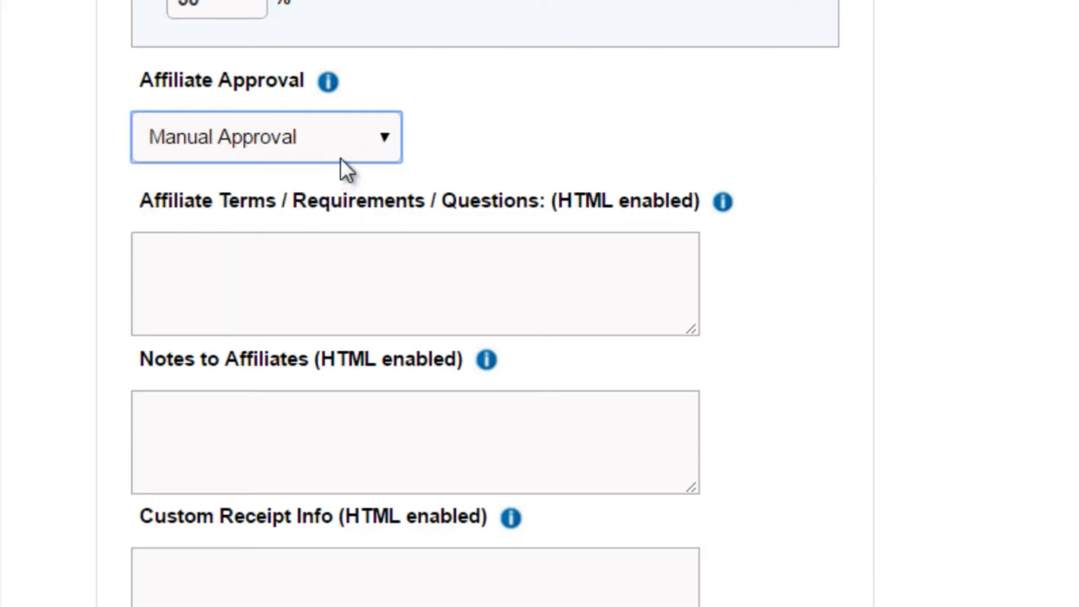
{"action": "left_click", "coordinate": [340, 159]}
{"action": "left_click", "coordinate": [1056, 219]}
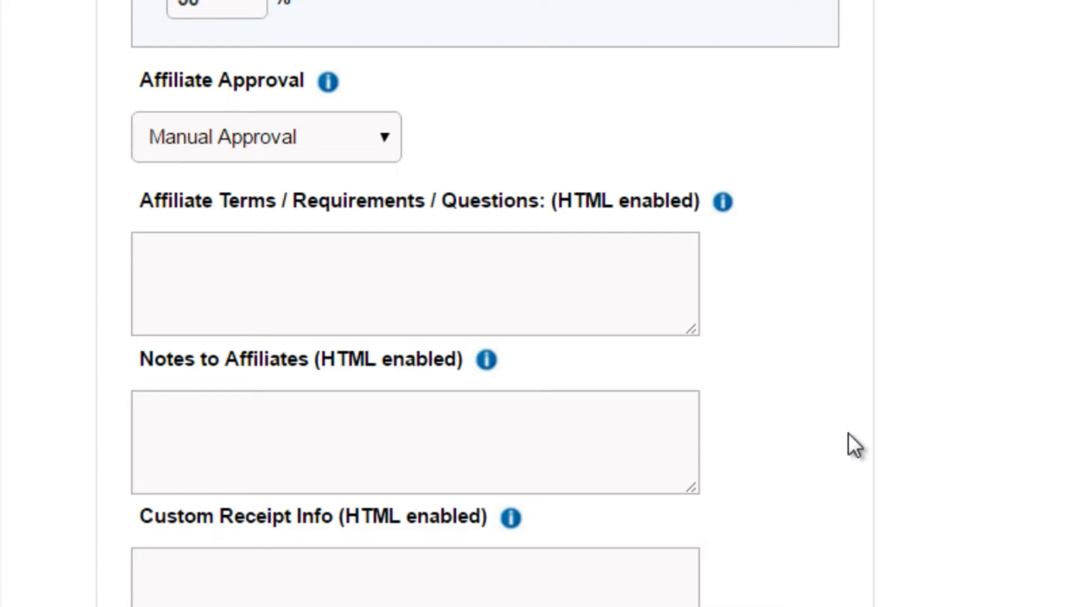
Step: Look over the affiliate terms, Notes to Affiliates, Custom Receipt Info and Custom Email Receipt Info fields without filling them in
{"action": "scroll", "coordinate": [849, 432], "scroll_direction": "down", "scroll_amount": 2}
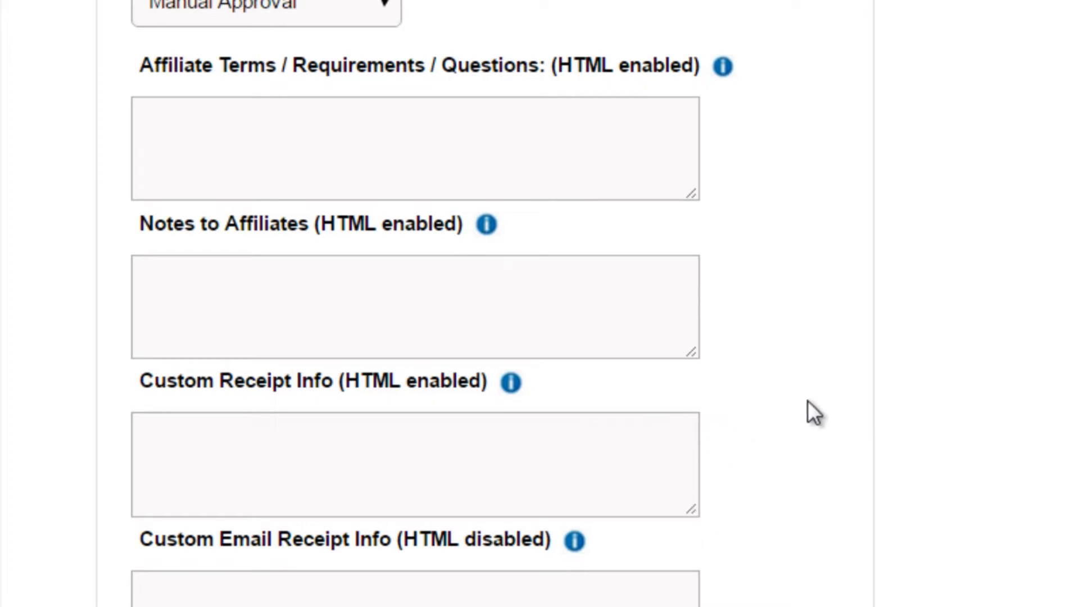
{"action": "left_click", "coordinate": [197, 135]}
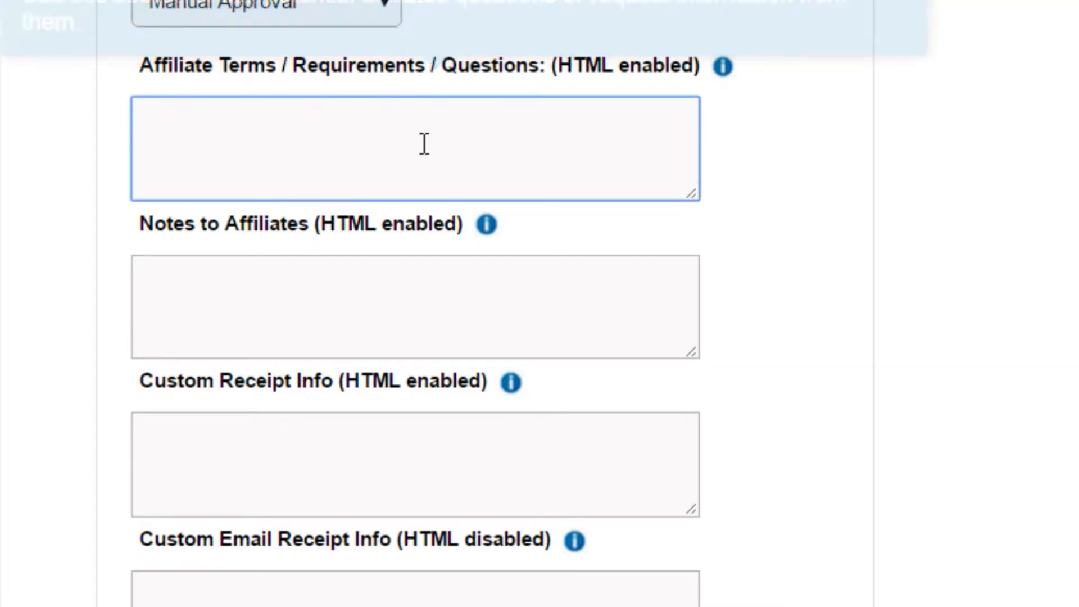
{"action": "left_click", "coordinate": [281, 293]}
{"action": "left_click", "coordinate": [278, 450]}
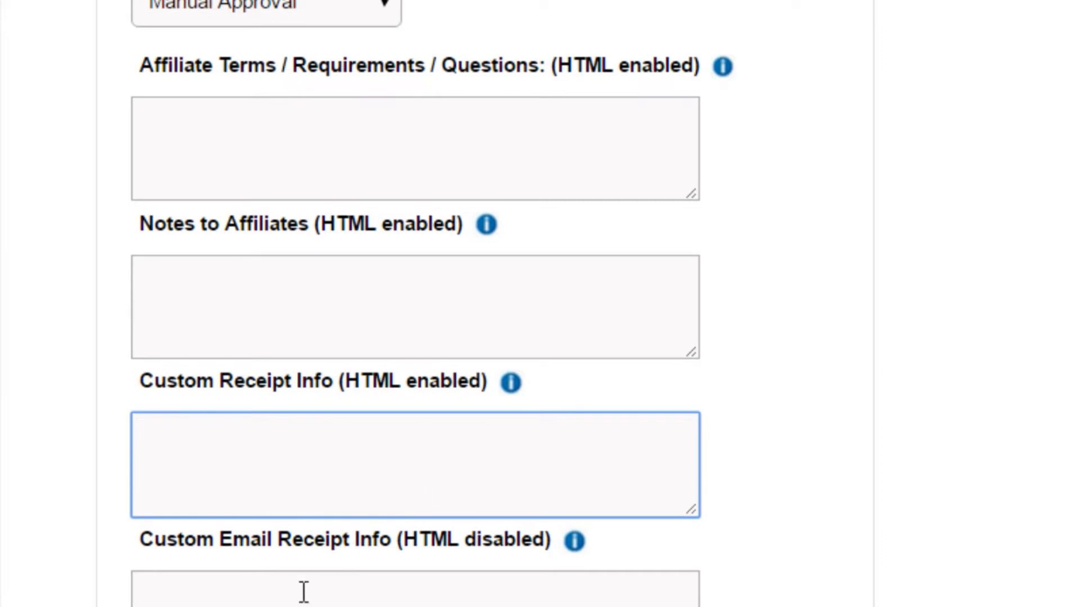
{"action": "left_click", "coordinate": [303, 590]}
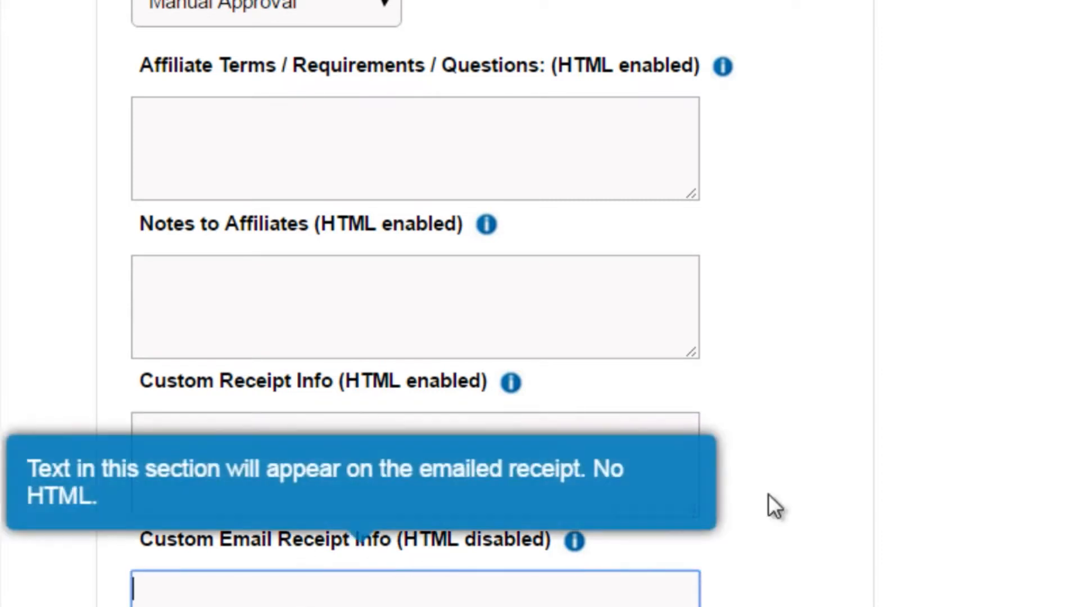
{"action": "left_click", "coordinate": [281, 125]}
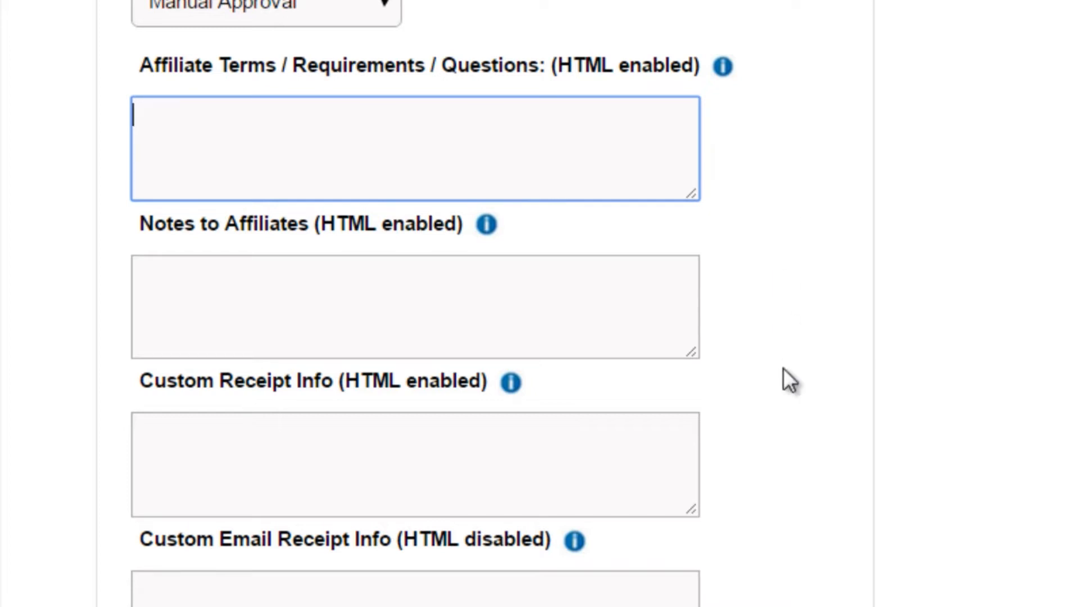
Step: Review the Checkout Options payment choices and the buyer description field of the JVZoo Product Library under Advanced Features
{"action": "scroll", "coordinate": [780, 368], "scroll_direction": "up", "scroll_amount": 10}
{"action": "scroll", "coordinate": [787, 367], "scroll_direction": "up", "scroll_amount": 15}
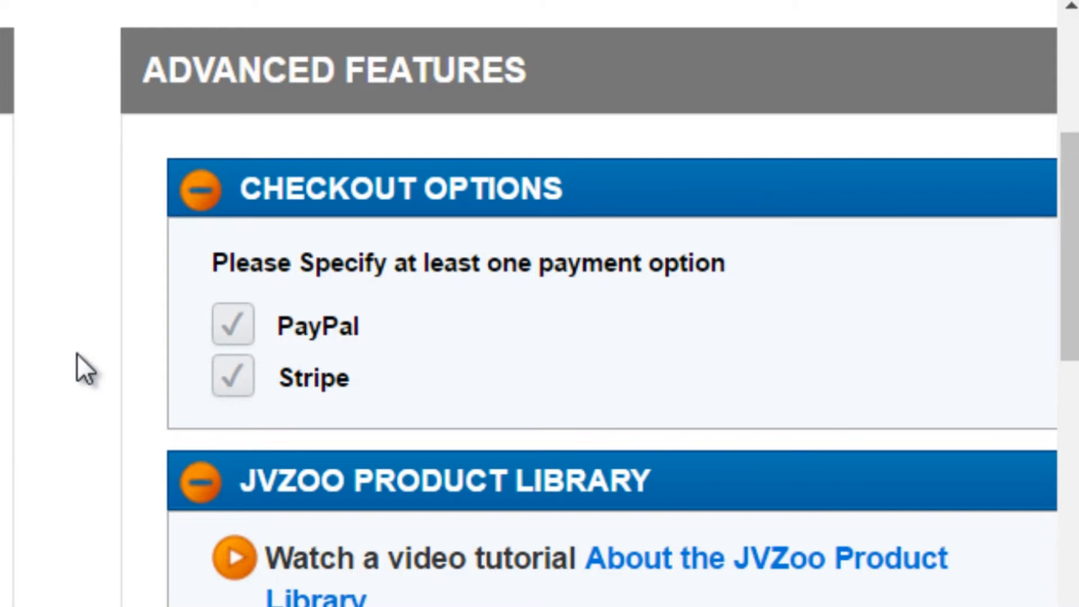
{"action": "scroll", "coordinate": [120, 378], "scroll_direction": "down", "scroll_amount": 3}
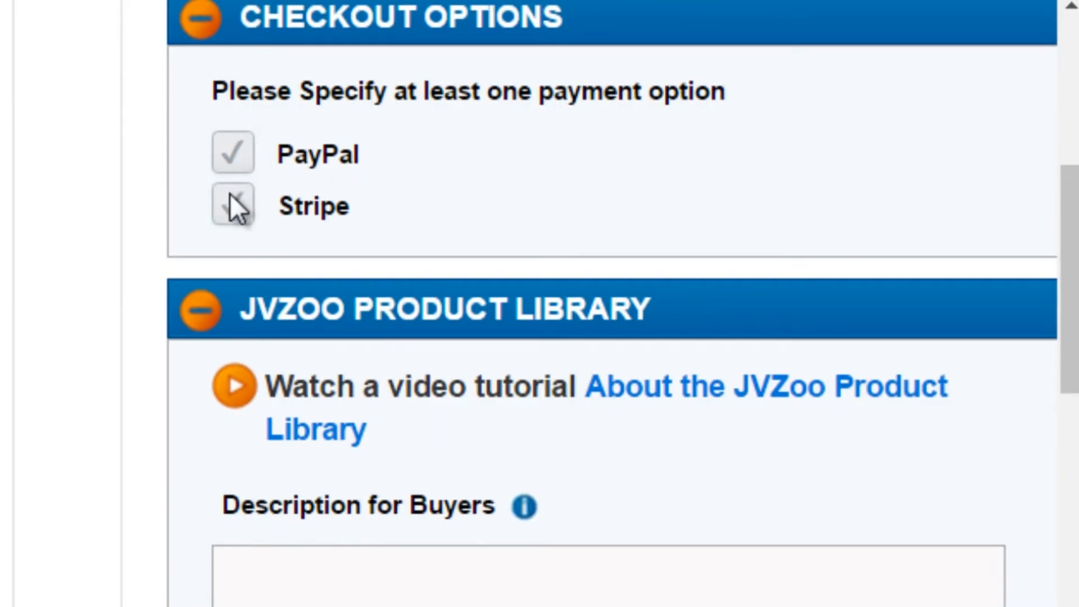
{"action": "scroll", "coordinate": [77, 431], "scroll_direction": "down", "scroll_amount": 3}
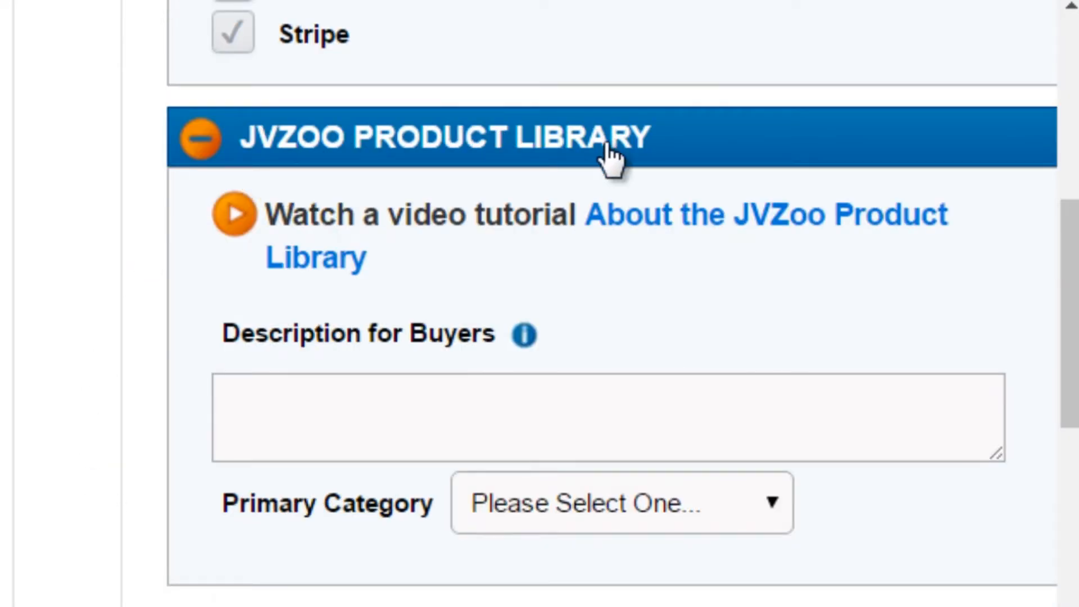
{"action": "left_click", "coordinate": [513, 438]}
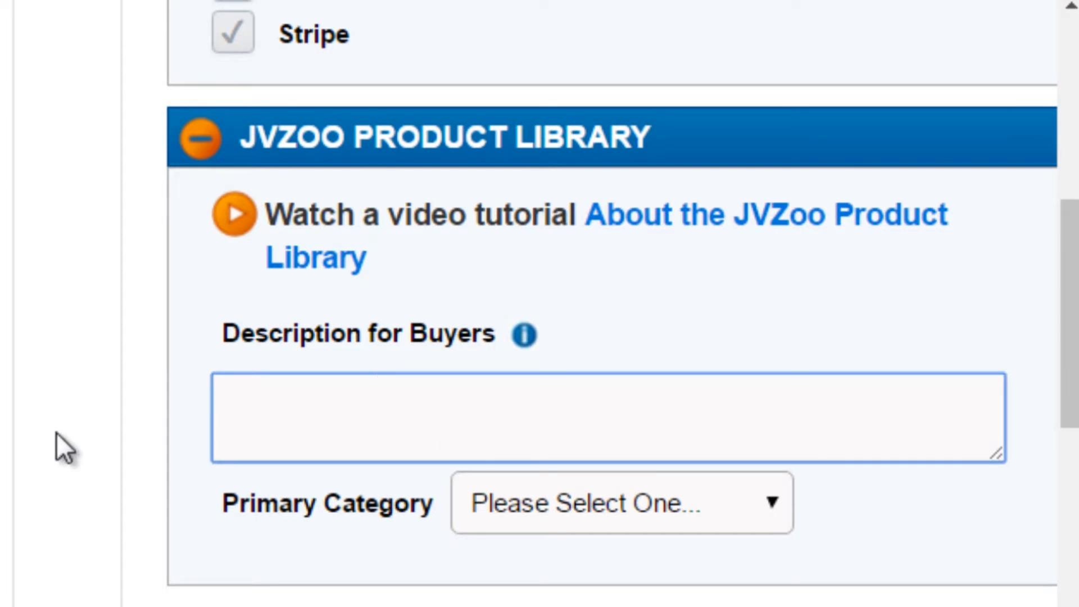
Step: Set the product's Primary Category in the JVZoo Product Library to Business / Finance > Entrepreneurship
{"action": "left_click", "coordinate": [562, 513]}
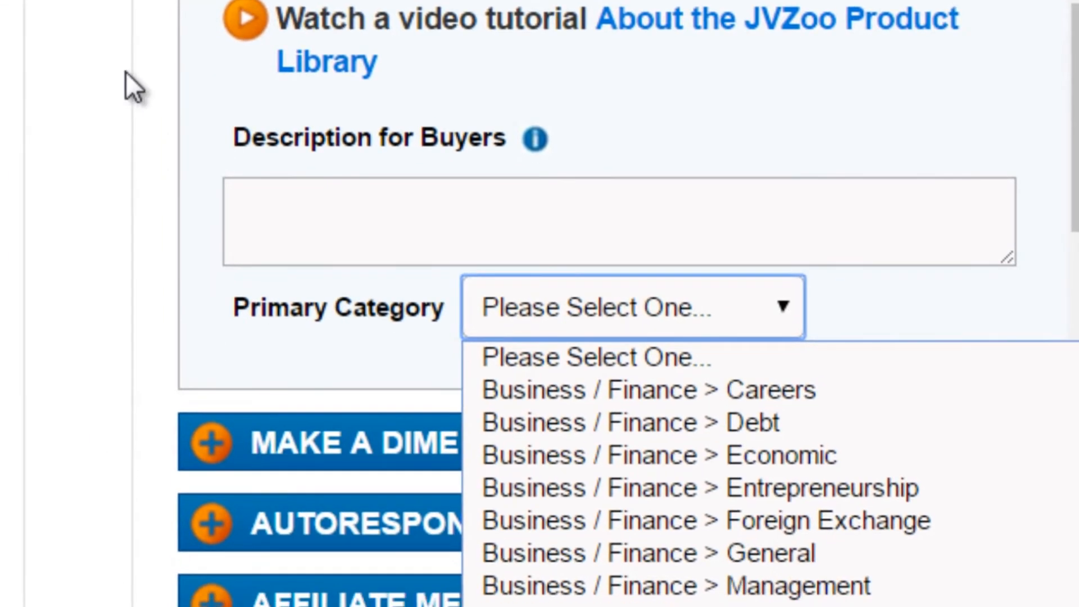
{"action": "left_click", "coordinate": [126, 72]}
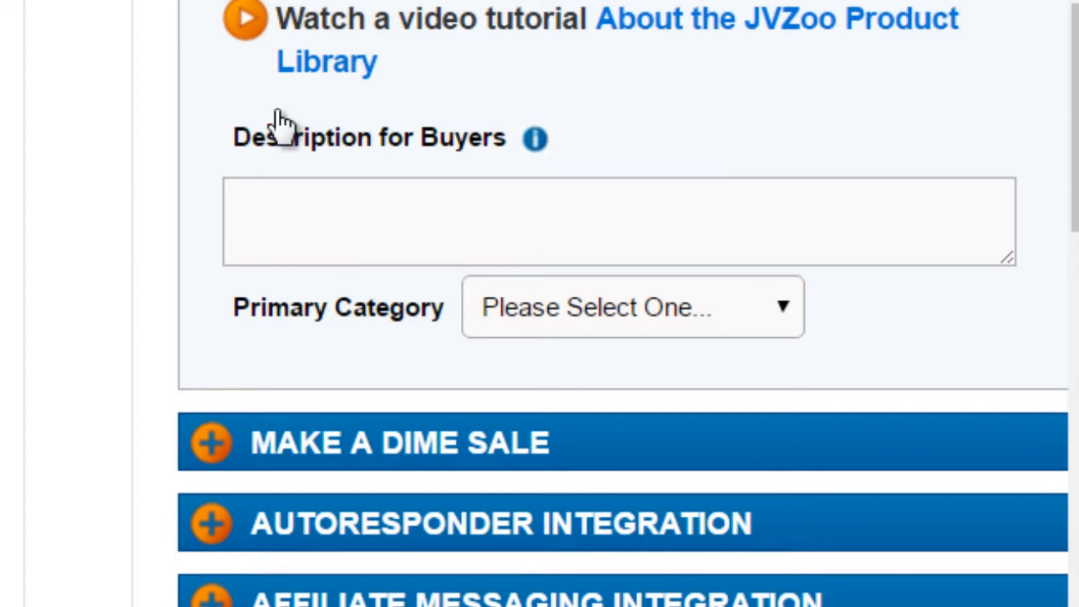
{"action": "left_click", "coordinate": [528, 308]}
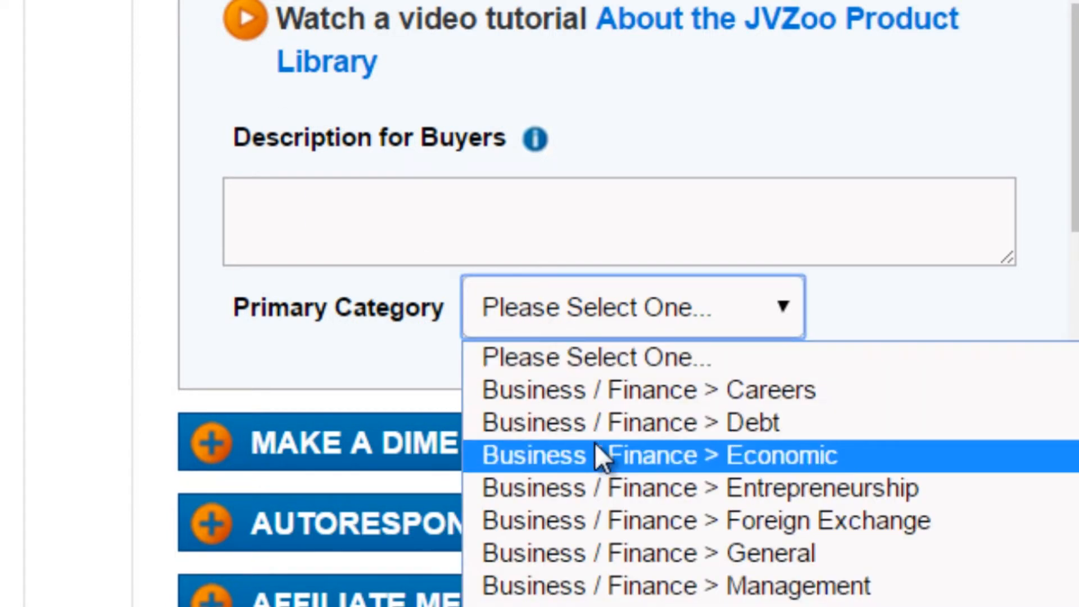
{"action": "left_click", "coordinate": [600, 487]}
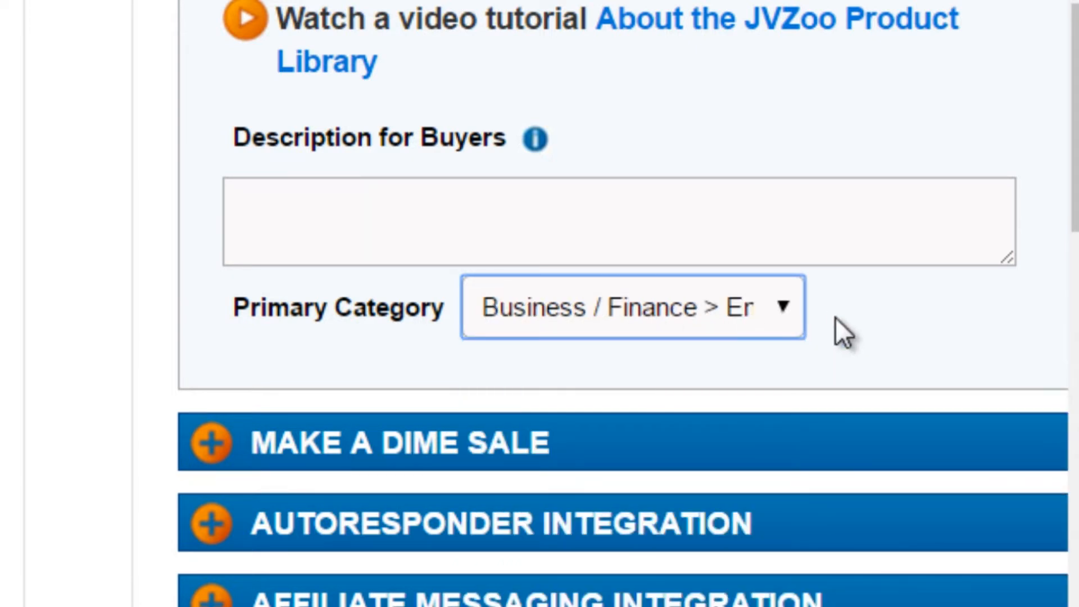
Step: Enter "Software Product Name Test Description" as the Description for Buyers, replacing the mistakenly pasted web address
{"action": "left_click", "coordinate": [286, 202]}
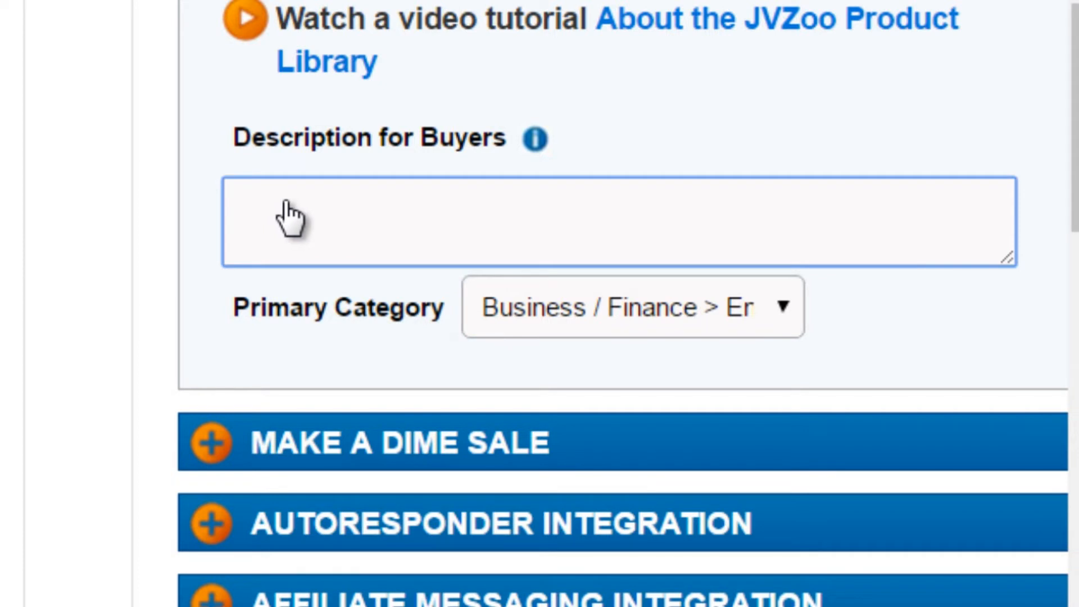
{"action": "type", "text": "http://www.yourdomain.com"}
{"action": "key", "text": "ctrl+a"}
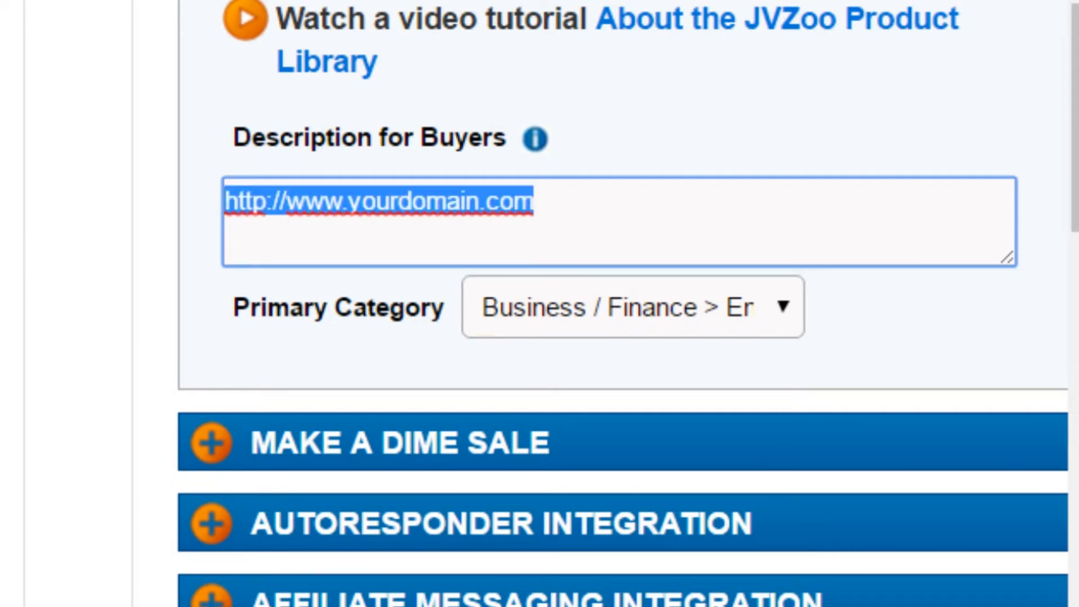
{"action": "left_click", "coordinate": [345, 208]}
{"action": "key", "text": "ctrl+a"}
{"action": "type", "text": "Software Product Name Test"}
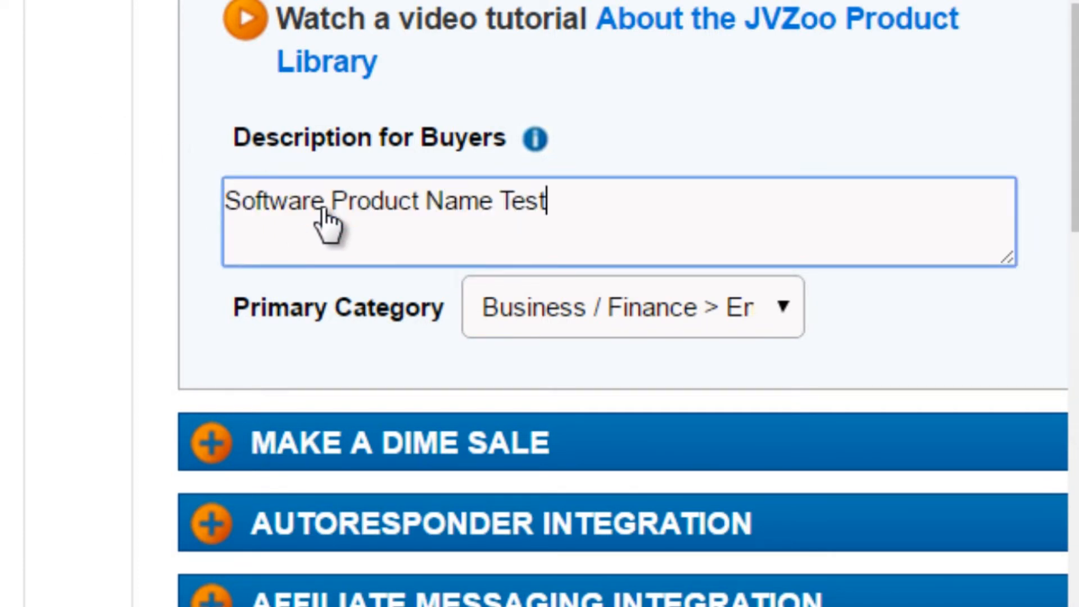
{"action": "key", "text": "ctrl+shift+Left"}
{"action": "key", "text": "Right"}
{"action": "type", "text": "Description"}
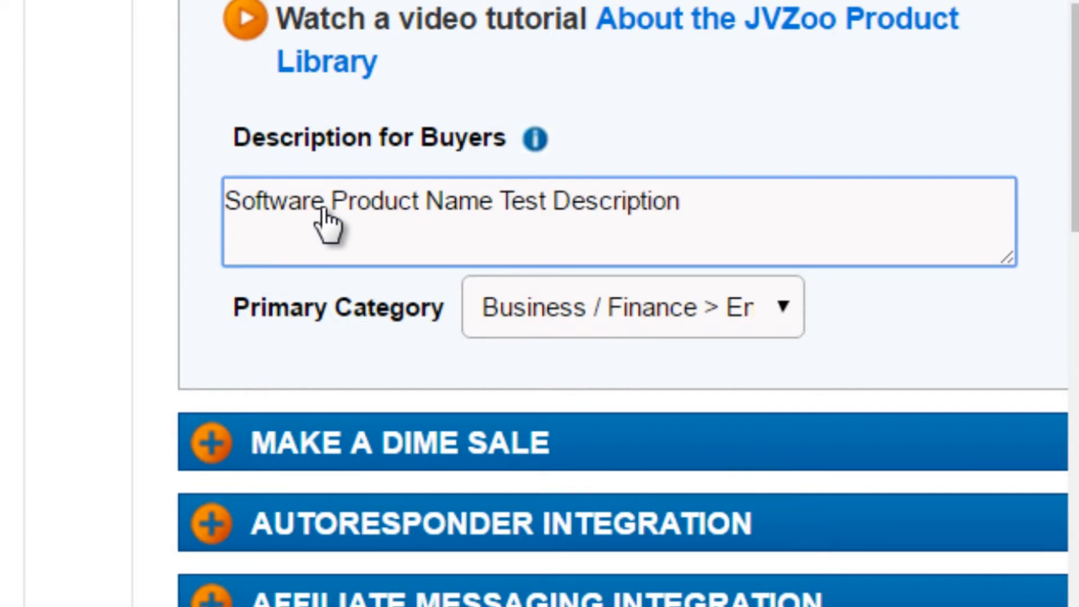
Step: Expand the Make a Dime Sale settings and set the Start Price to $27
{"action": "left_click", "coordinate": [207, 20]}
{"action": "scroll", "coordinate": [234, 31], "scroll_direction": "down", "scroll_amount": 5}
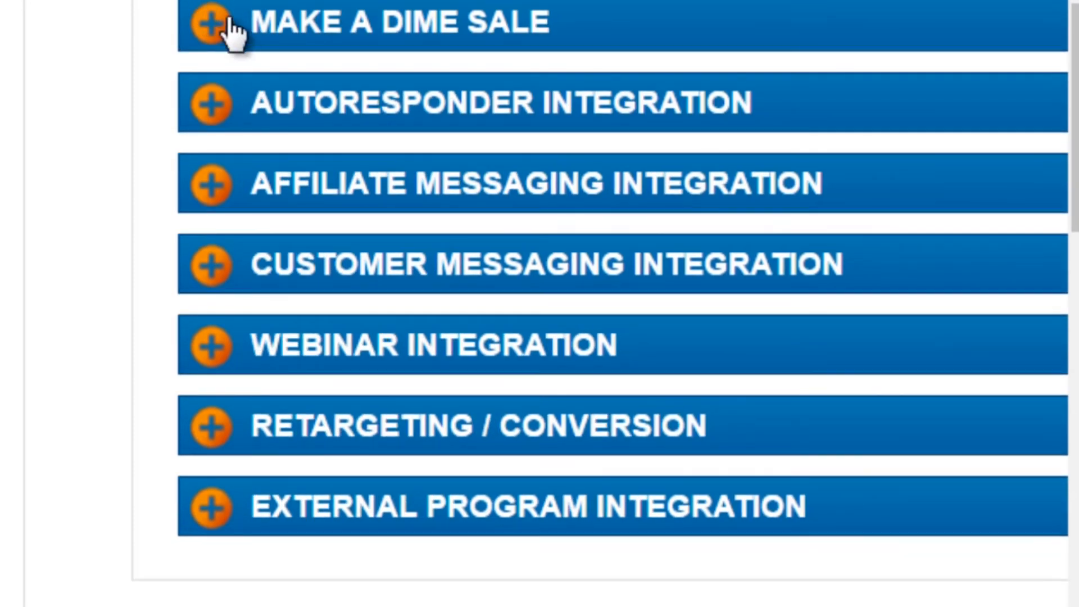
{"action": "left_click", "coordinate": [206, 38]}
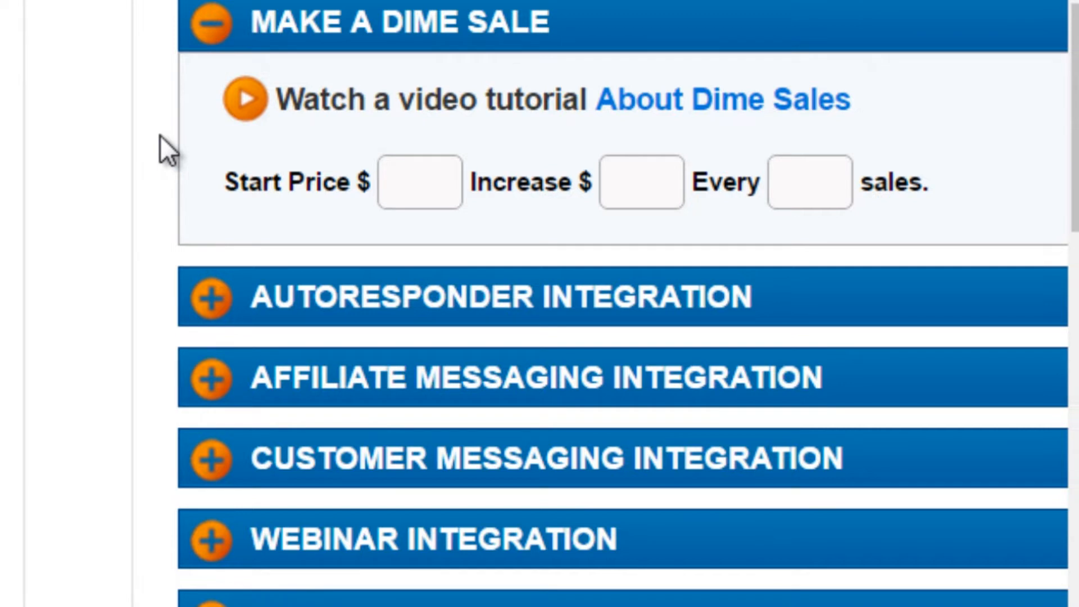
{"action": "left_click", "coordinate": [408, 178]}
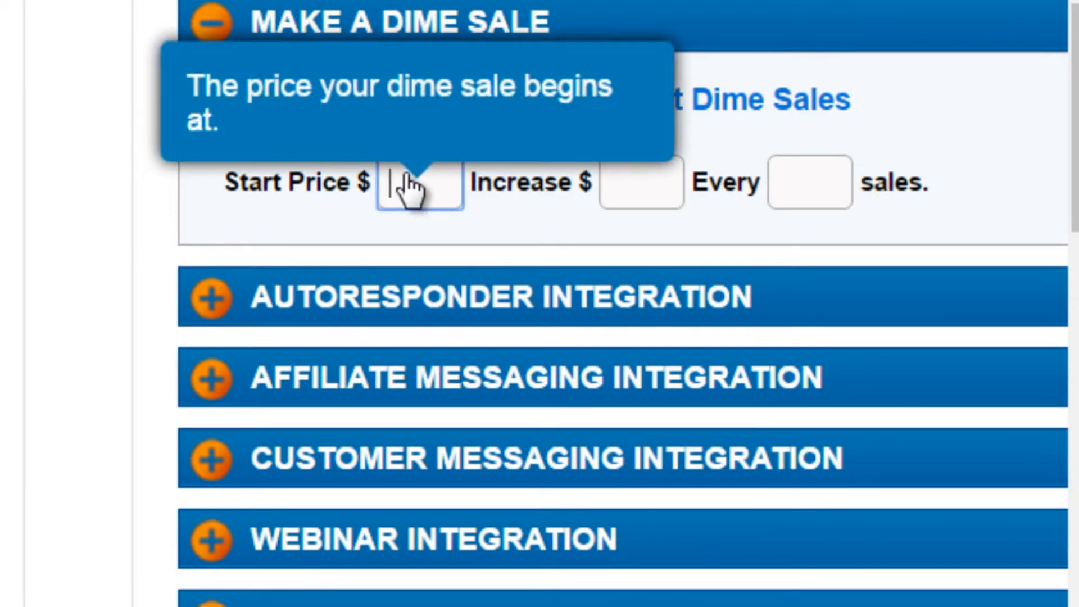
{"action": "type", "text": "27"}
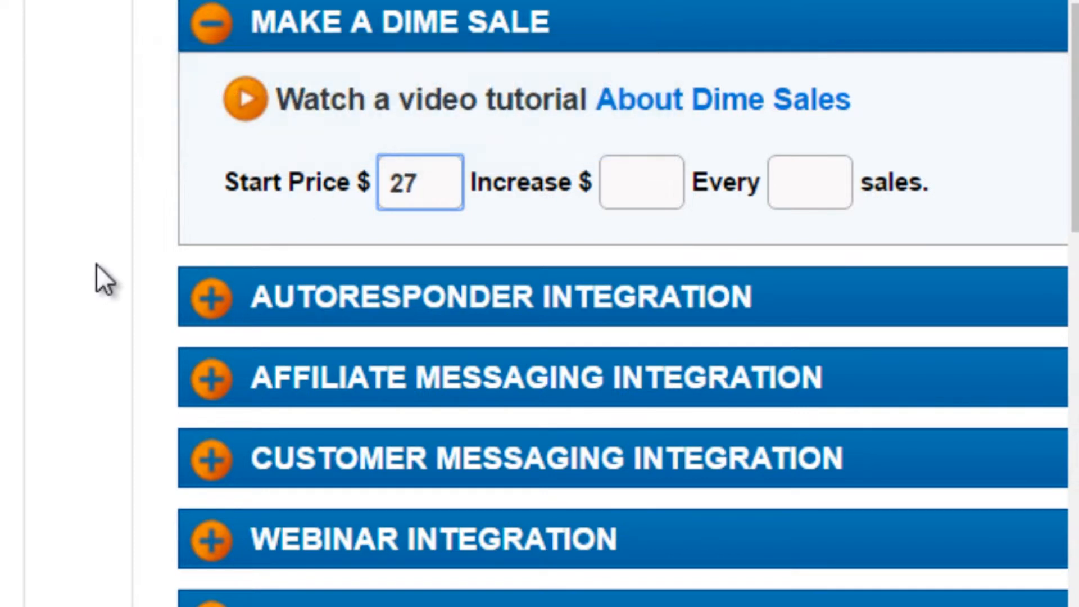
Step: Set the dime sale to increase the price by $1 every 50 sales
{"action": "mouse_move", "coordinate": [636, 187]}
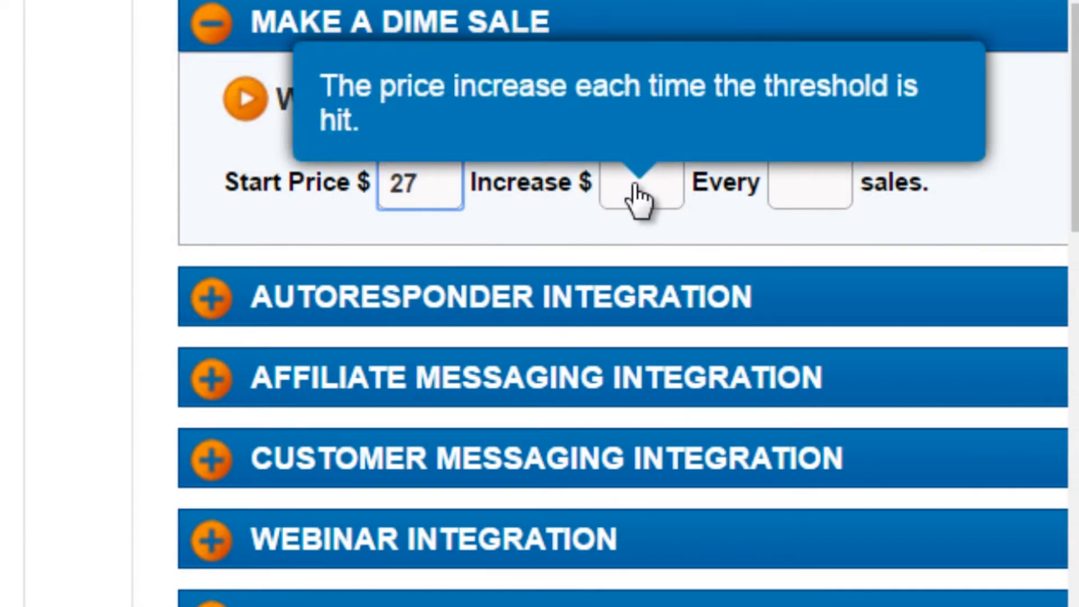
{"action": "left_click", "coordinate": [638, 194]}
{"action": "type", "text": "1"}
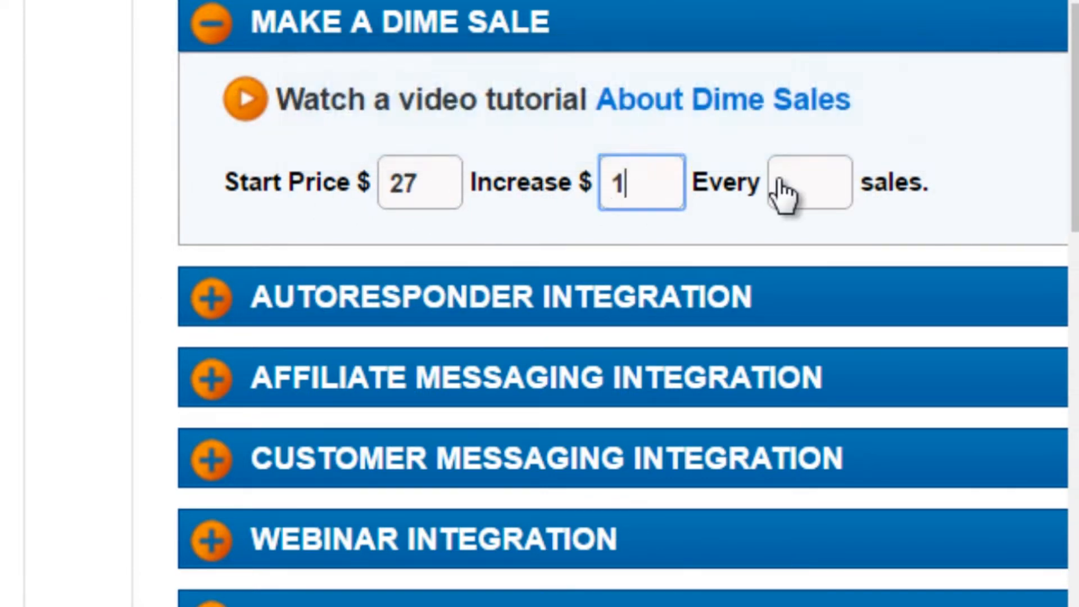
{"action": "left_click", "coordinate": [802, 190]}
{"action": "type", "text": "50"}
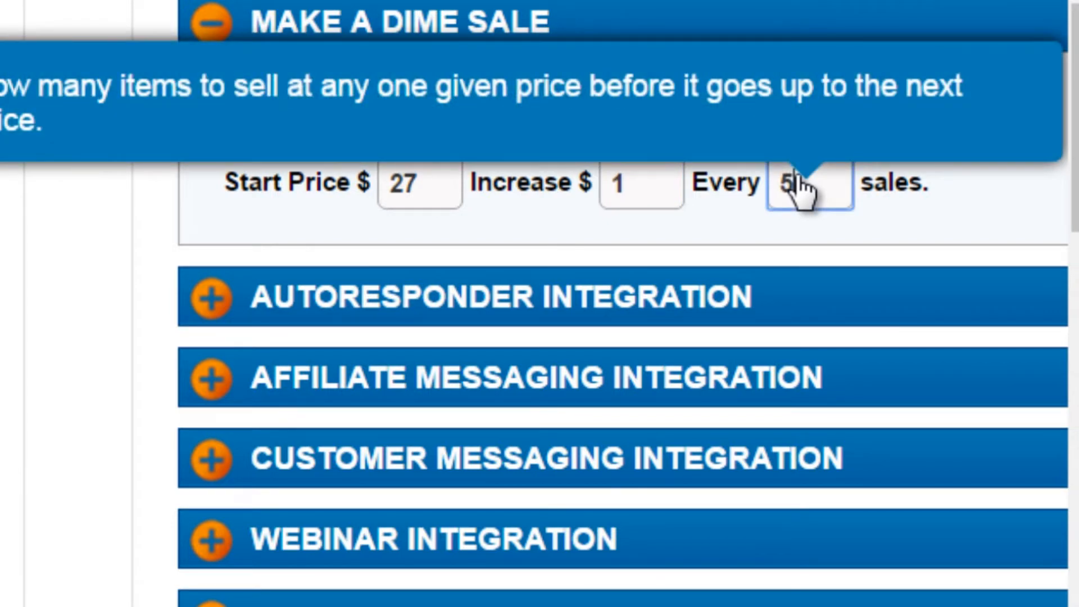
{"action": "left_click", "coordinate": [128, 284]}
{"action": "mouse_move", "coordinate": [787, 222]}
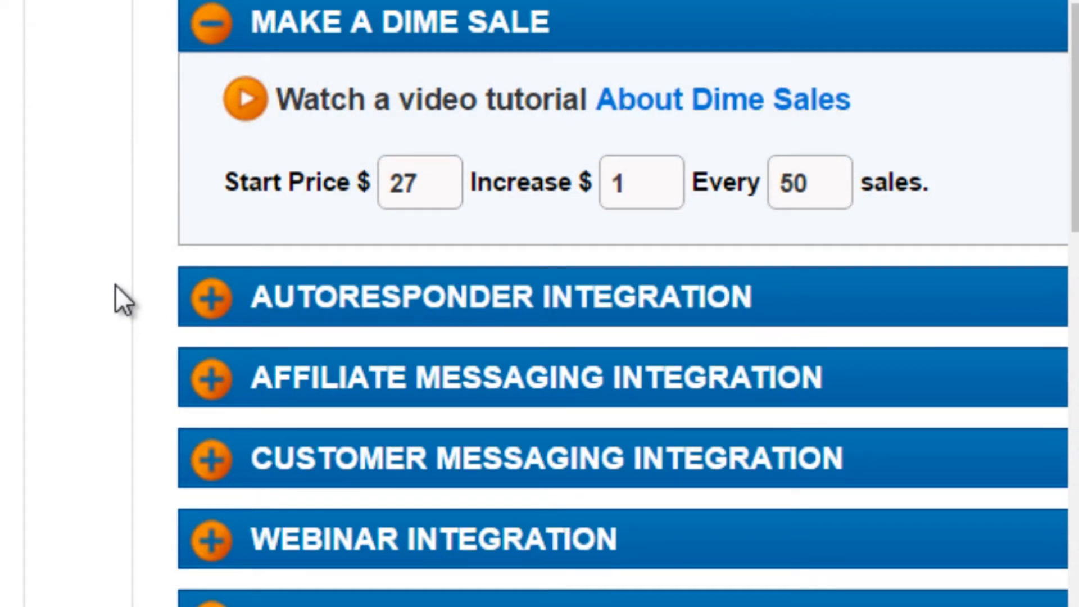
Step: Change the dime sale price increase to $0.5 and collapse the Make a Dime Sale settings
{"action": "mouse_move", "coordinate": [645, 217]}
{"action": "left_click_drag", "start_coordinate": [646, 213], "coordinate": [595, 181]}
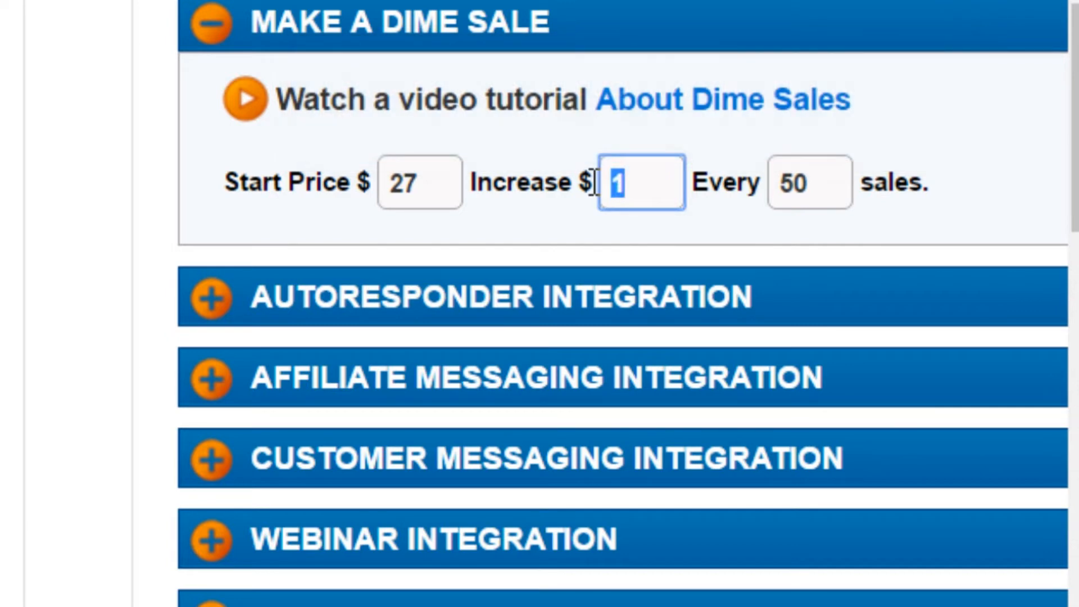
{"action": "type", "text": "0.5"}
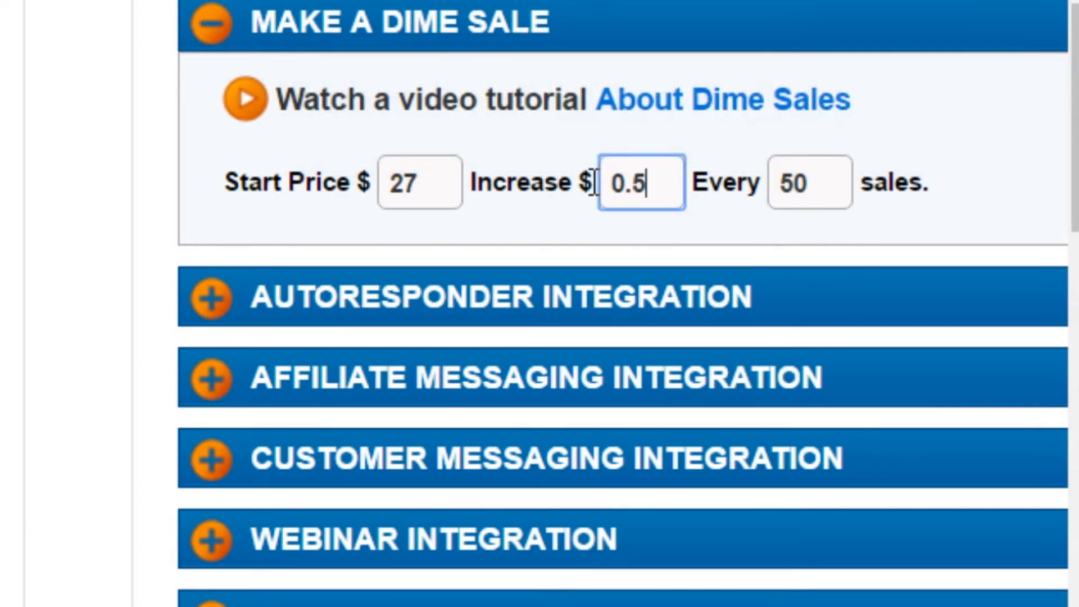
{"action": "left_click_drag", "start_coordinate": [826, 187], "coordinate": [782, 186]}
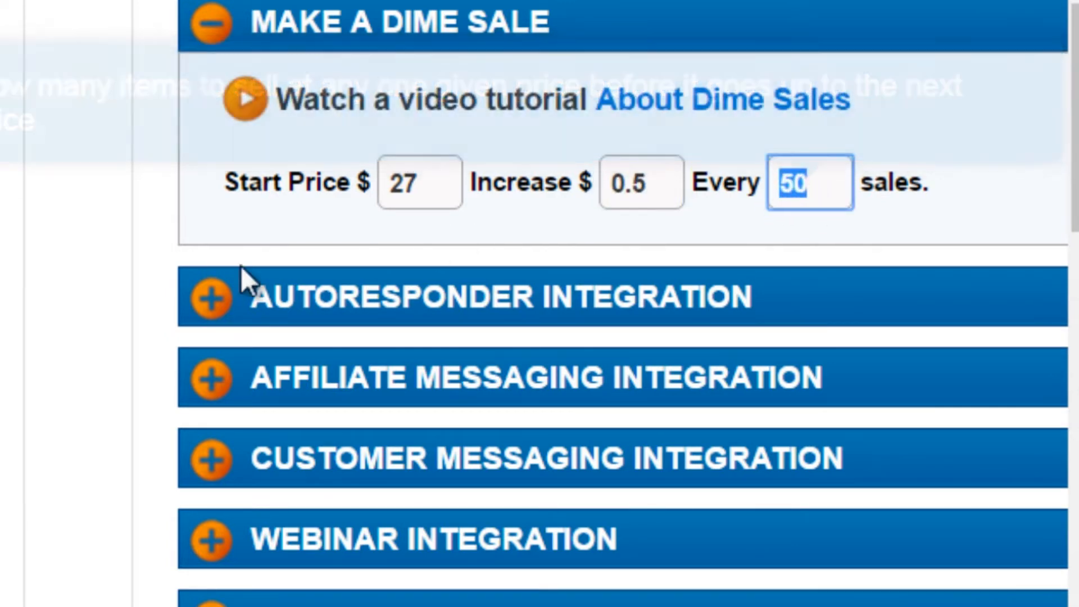
{"action": "left_click", "coordinate": [95, 257]}
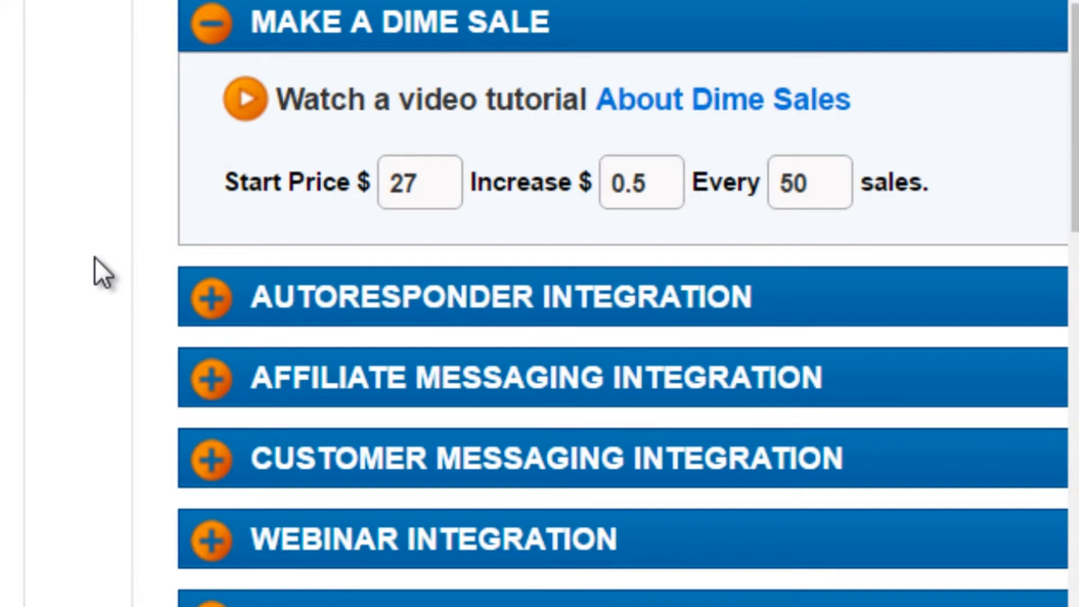
{"action": "mouse_move", "coordinate": [426, 192]}
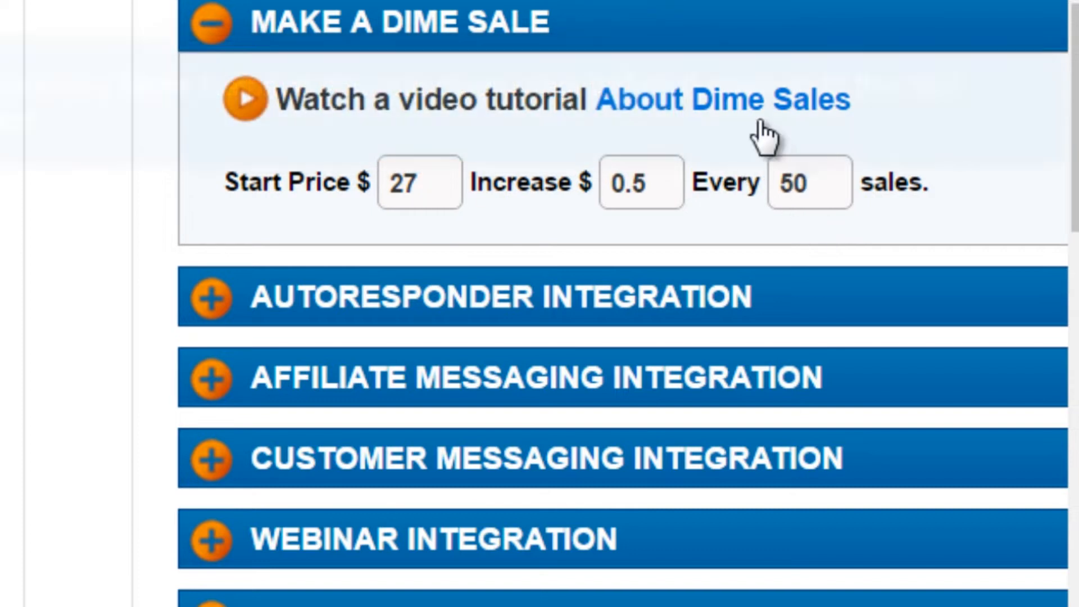
{"action": "left_click", "coordinate": [209, 22]}
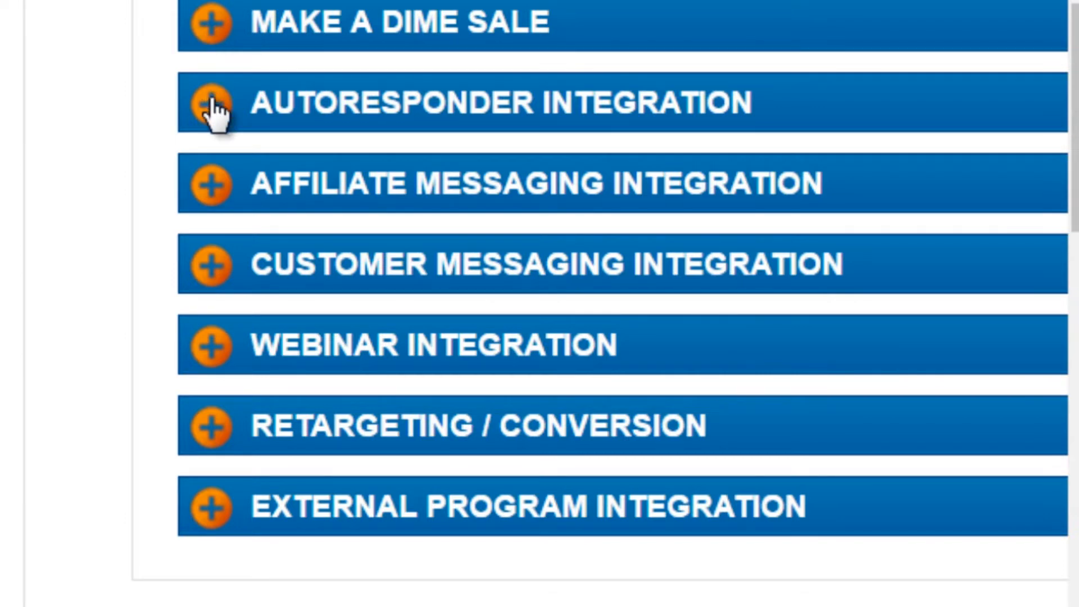
Step: Review the available email services in the Autoresponder Integration settings, leaving the selection as it is, and collapse the section
{"action": "left_click", "coordinate": [212, 107]}
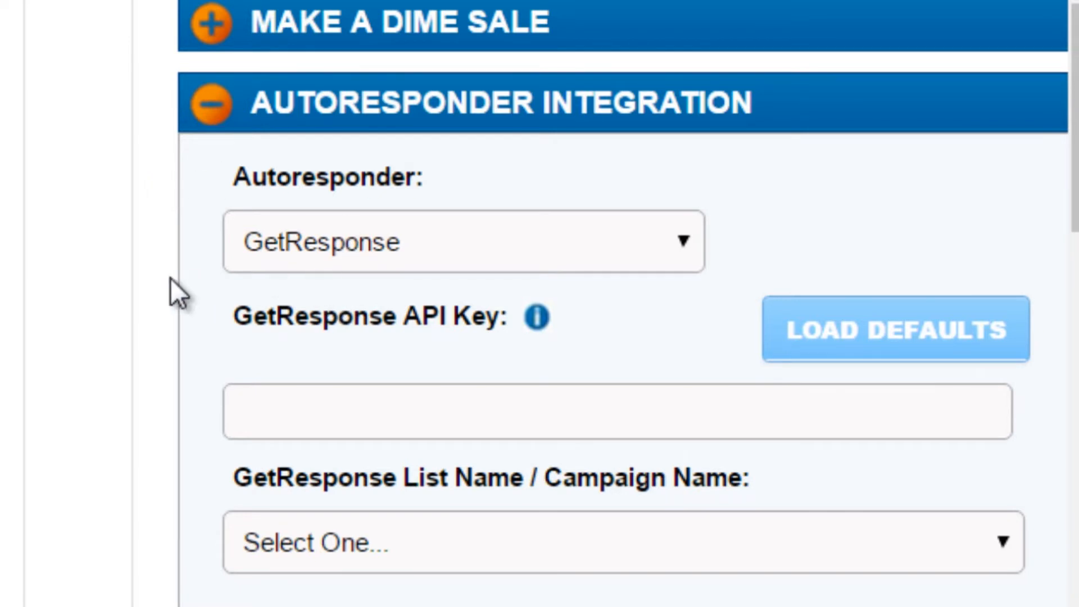
{"action": "left_click", "coordinate": [253, 264]}
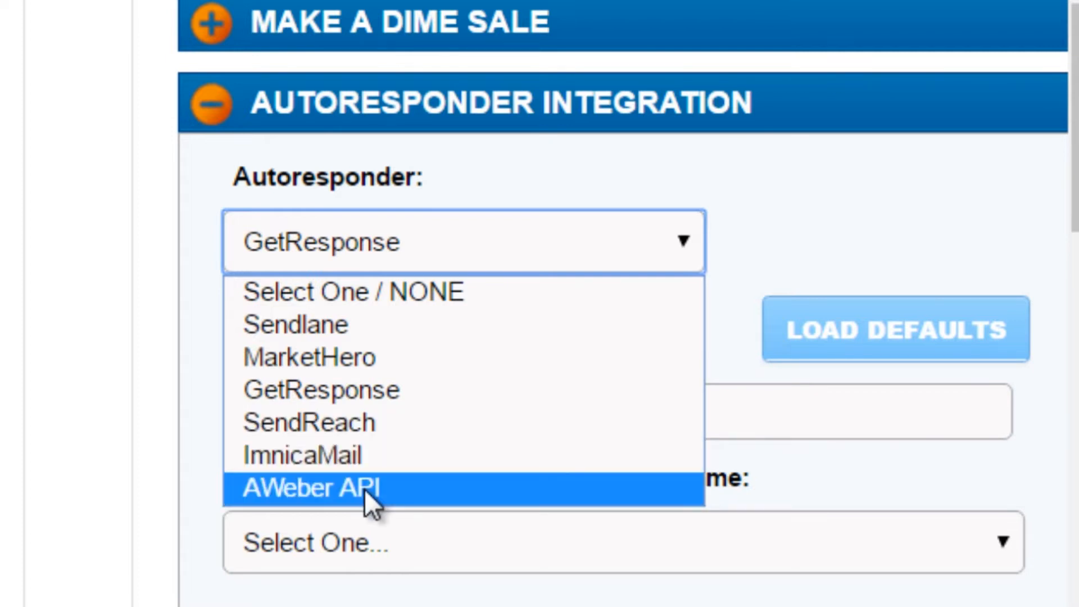
{"action": "left_click", "coordinate": [80, 305]}
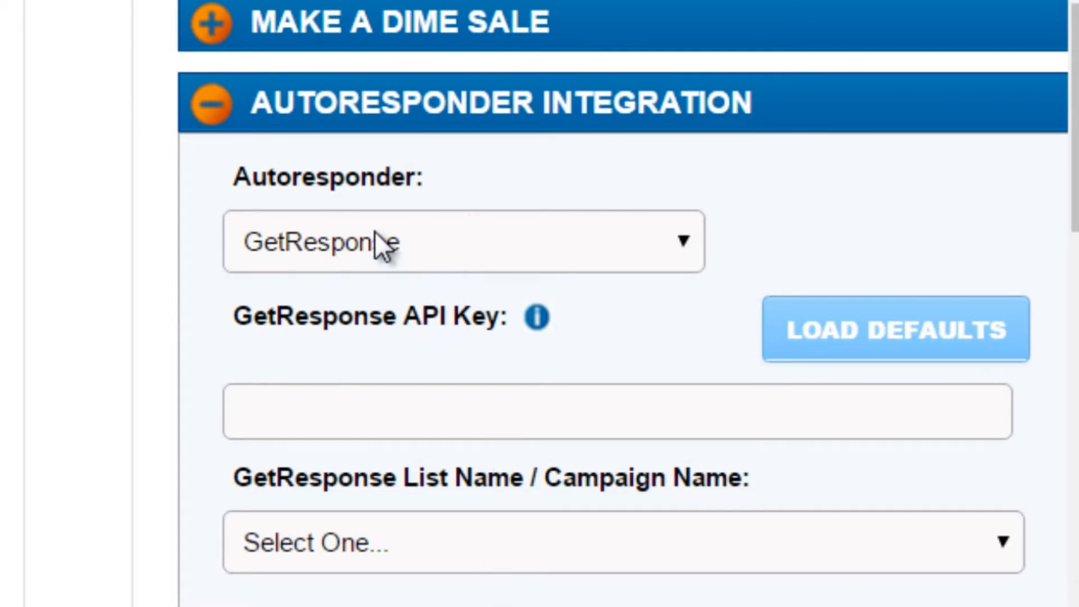
{"action": "left_click", "coordinate": [226, 119]}
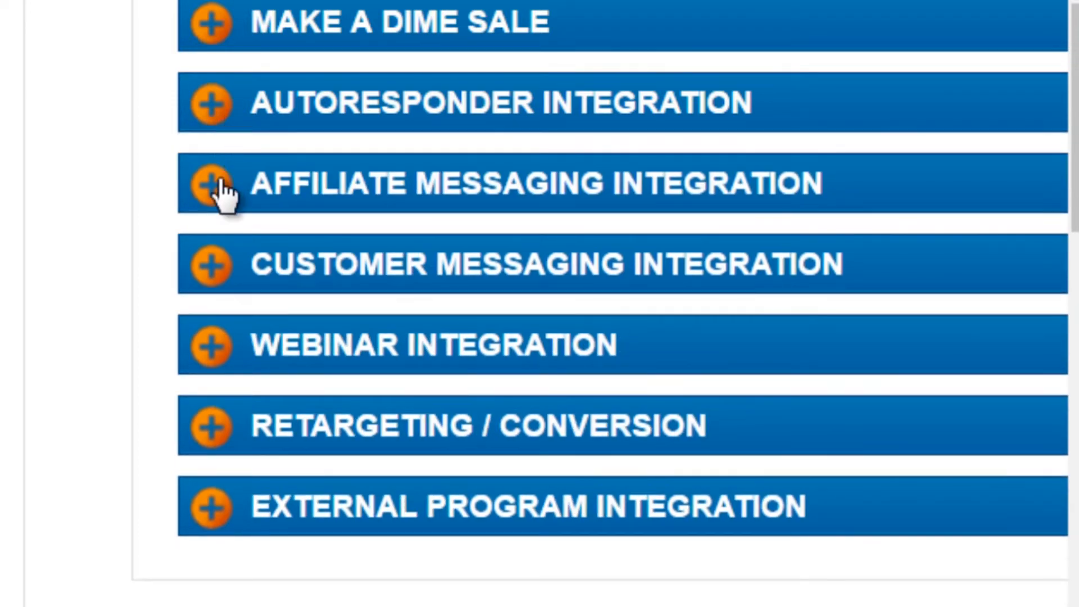
Step: Review the Slack and Fleep connection options under Affiliate Messaging Integration and Customer Messaging Integration
{"action": "left_click", "coordinate": [224, 193]}
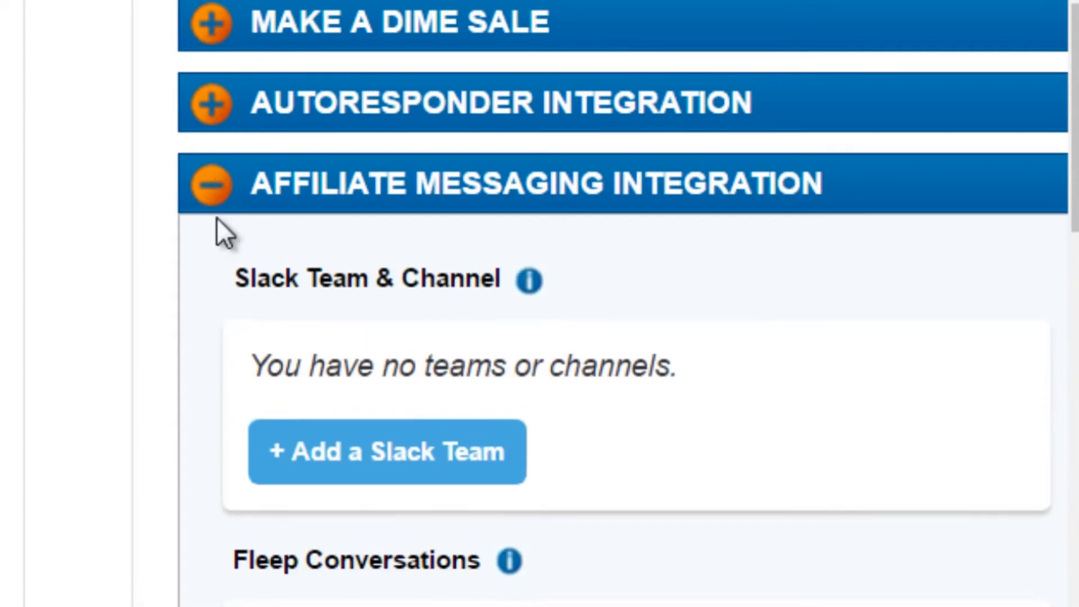
{"action": "scroll", "coordinate": [169, 330], "scroll_direction": "down", "scroll_amount": 3}
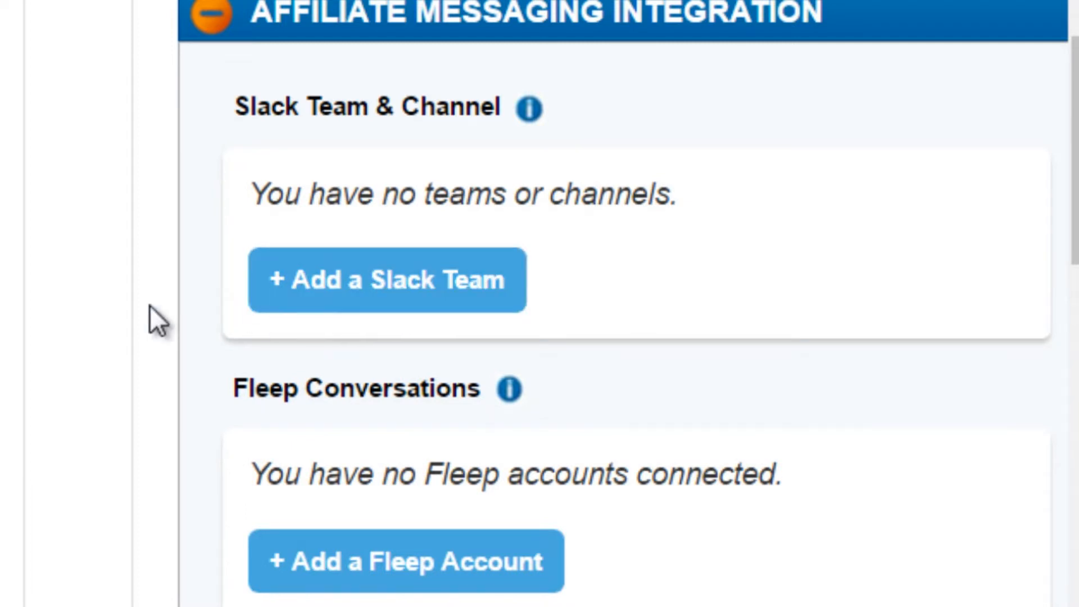
{"action": "scroll", "coordinate": [150, 305], "scroll_direction": "down", "scroll_amount": 3}
{"action": "scroll", "coordinate": [325, 387], "scroll_direction": "down", "scroll_amount": 1}
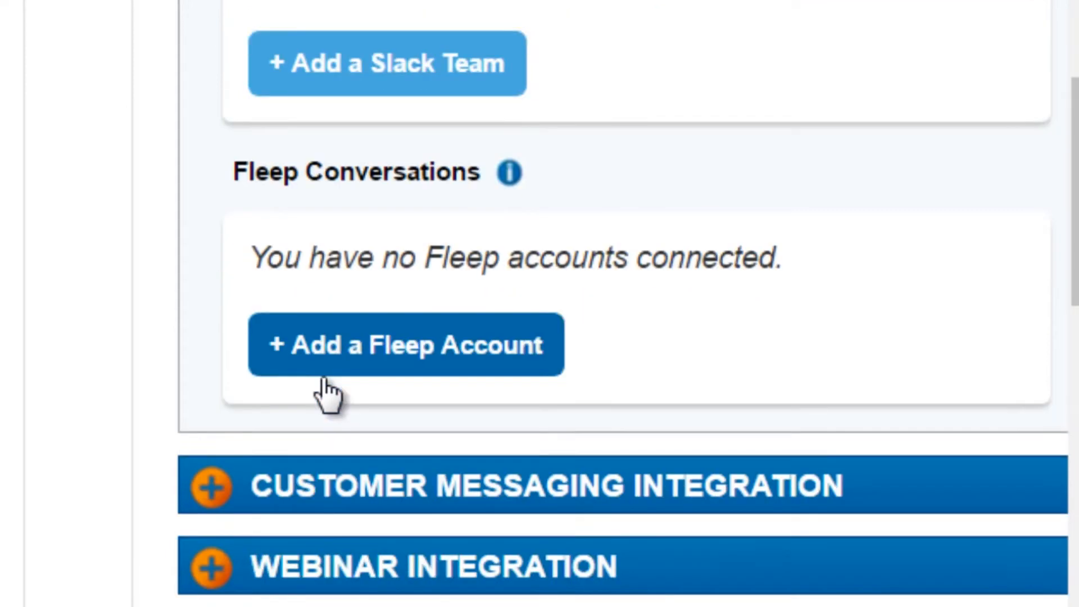
{"action": "scroll", "coordinate": [227, 277], "scroll_direction": "down", "scroll_amount": 2}
{"action": "scroll", "coordinate": [233, 251], "scroll_direction": "up", "scroll_amount": 6}
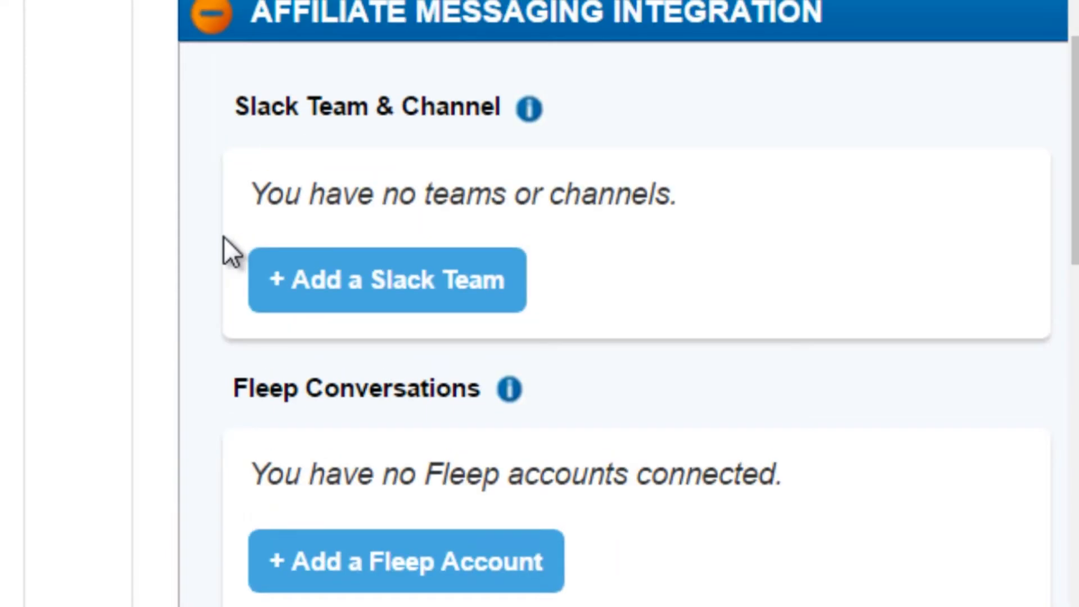
{"action": "left_click", "coordinate": [234, 28]}
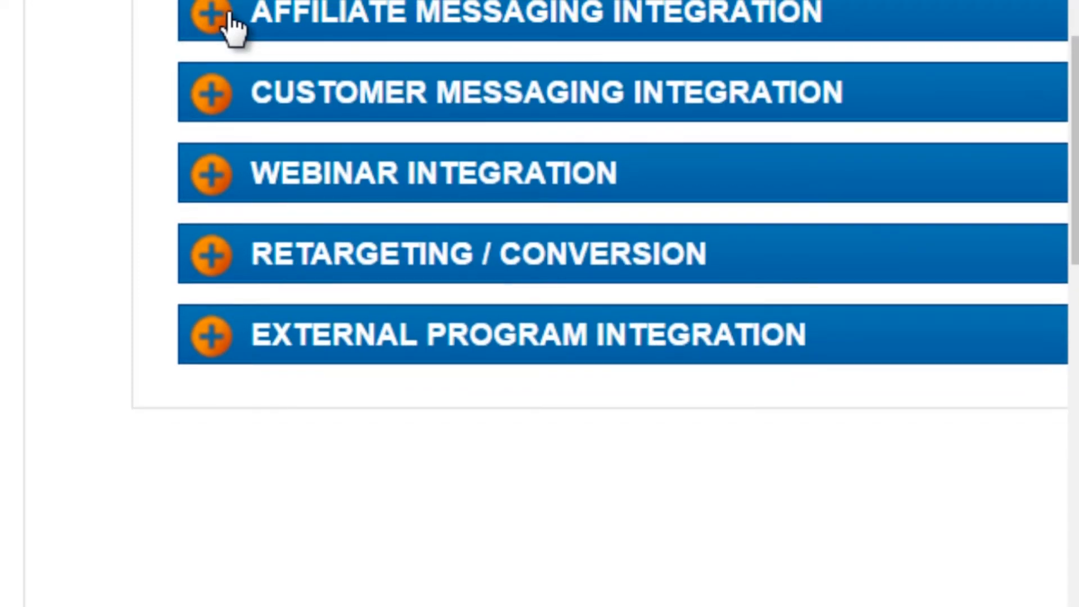
{"action": "left_click", "coordinate": [217, 100]}
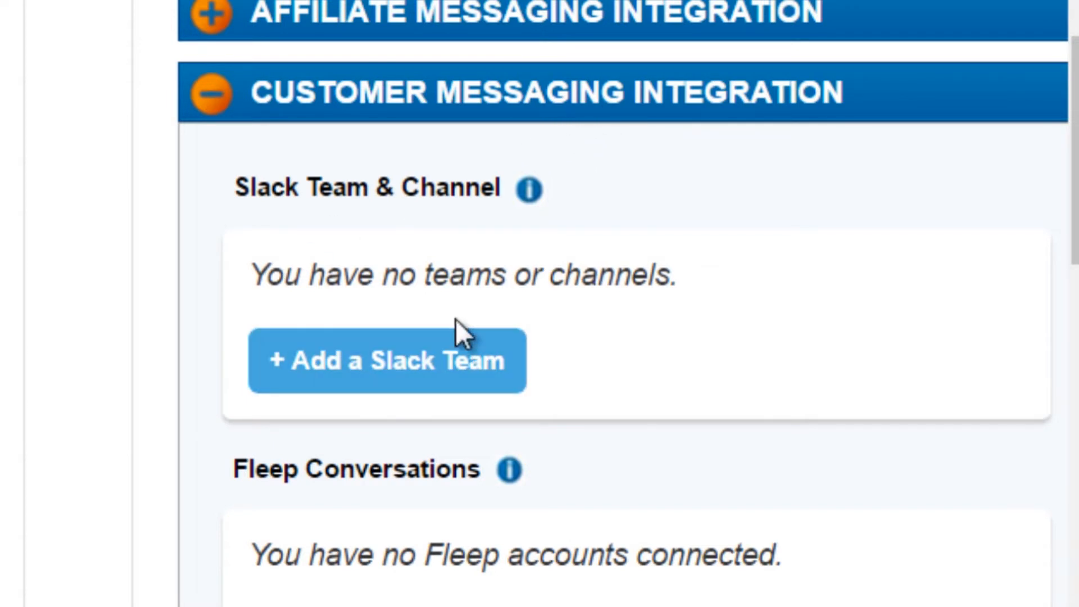
{"action": "left_click", "coordinate": [213, 95]}
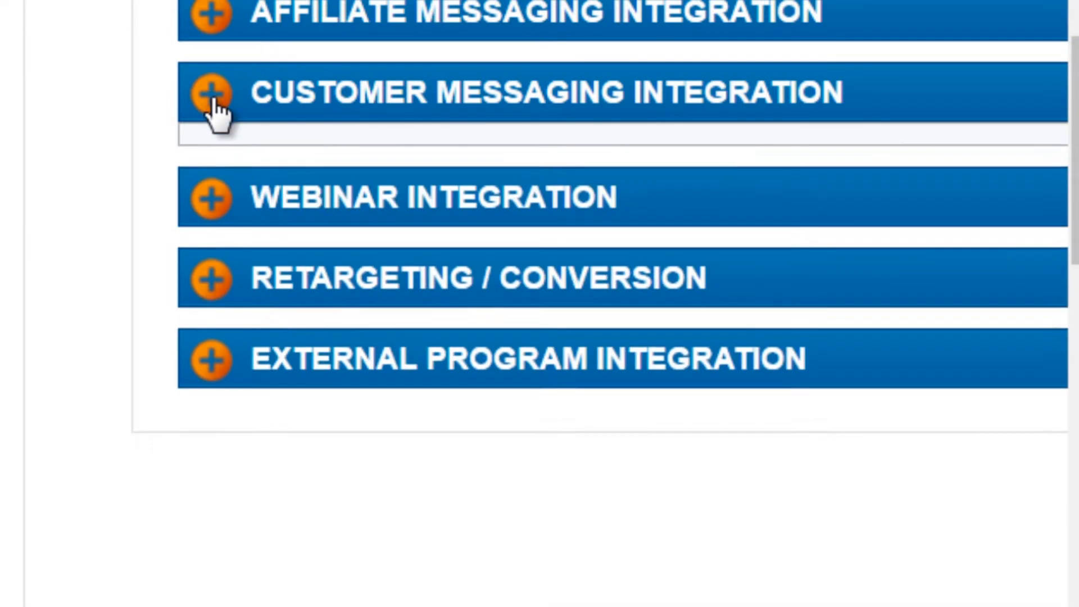
Step: Examine the GoToWebinar Webinar URL field in the Webinar Integration settings and collapse the section
{"action": "left_click", "coordinate": [213, 192]}
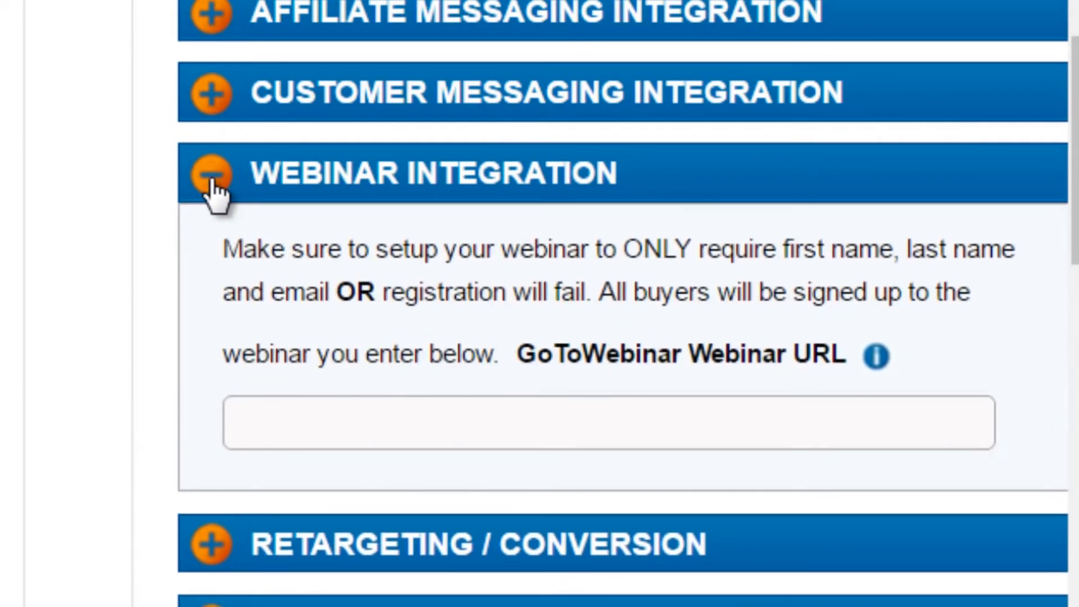
{"action": "left_click", "coordinate": [287, 425]}
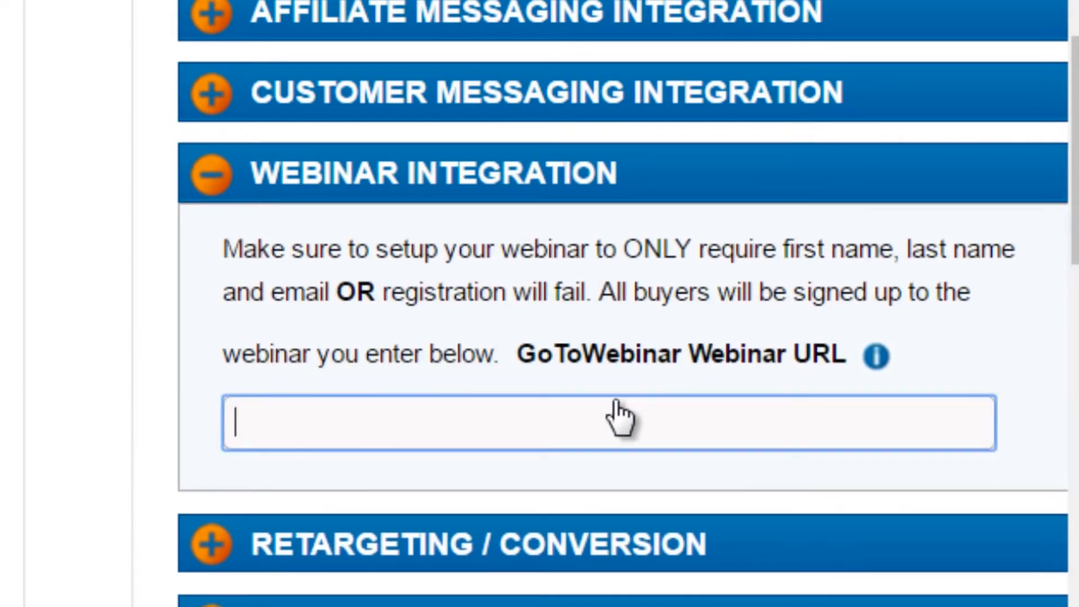
{"action": "left_click", "coordinate": [110, 358]}
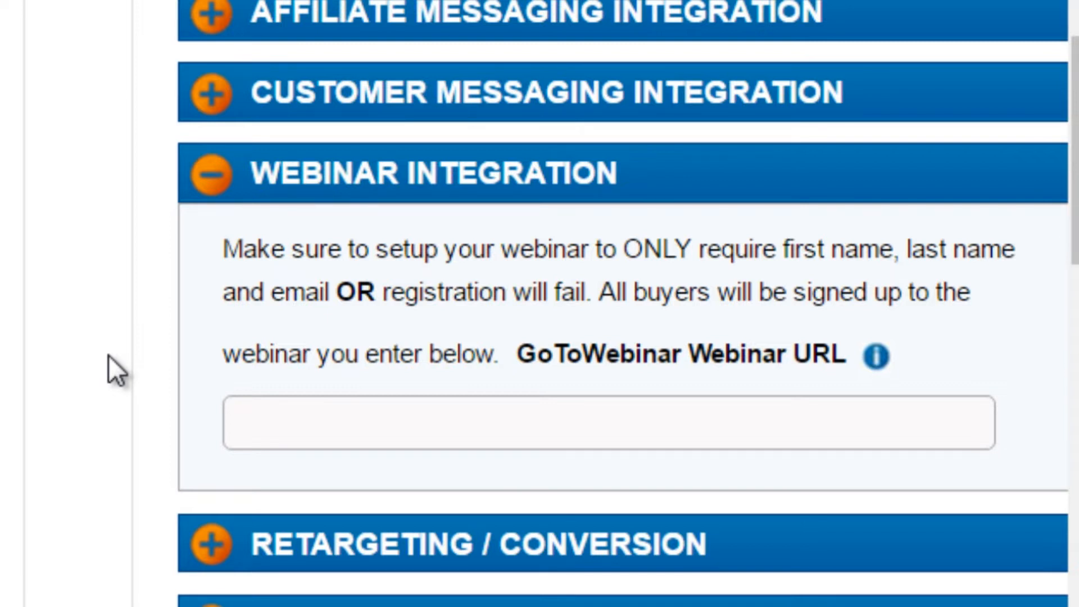
{"action": "left_click", "coordinate": [262, 421]}
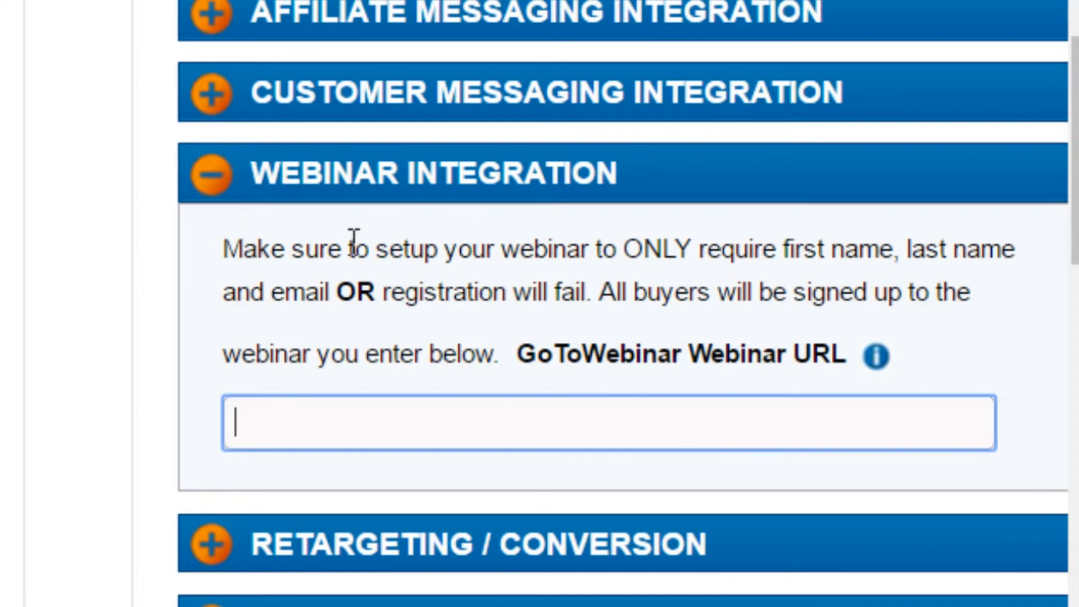
{"action": "left_click", "coordinate": [213, 187]}
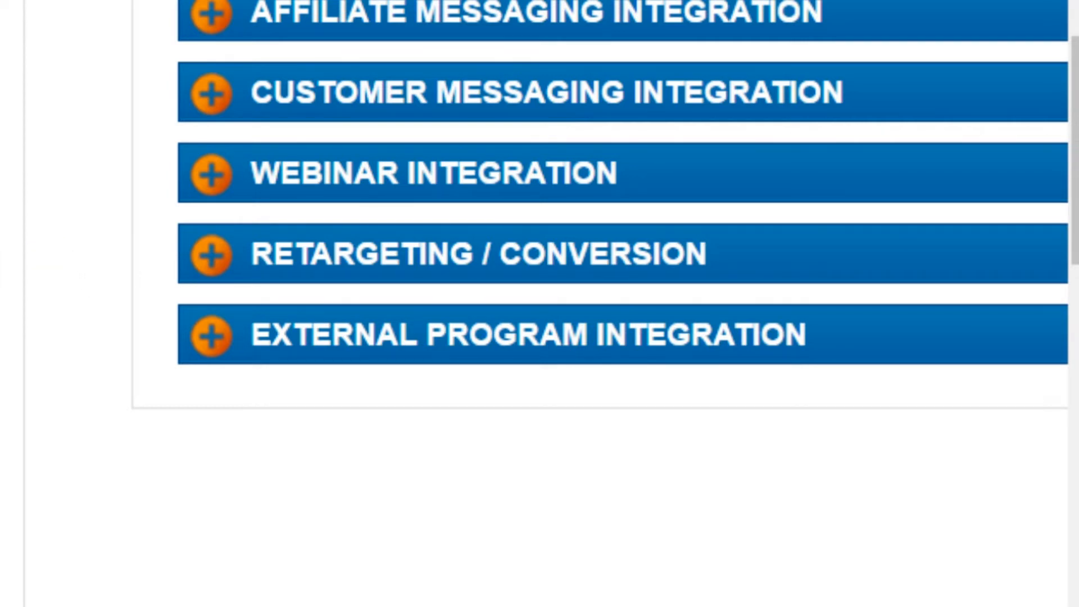
Step: Examine the Re-targeting Pixel and Conversion Pixel fields in the Retargeting / Conversion settings
{"action": "mouse_move", "coordinate": [77, 220]}
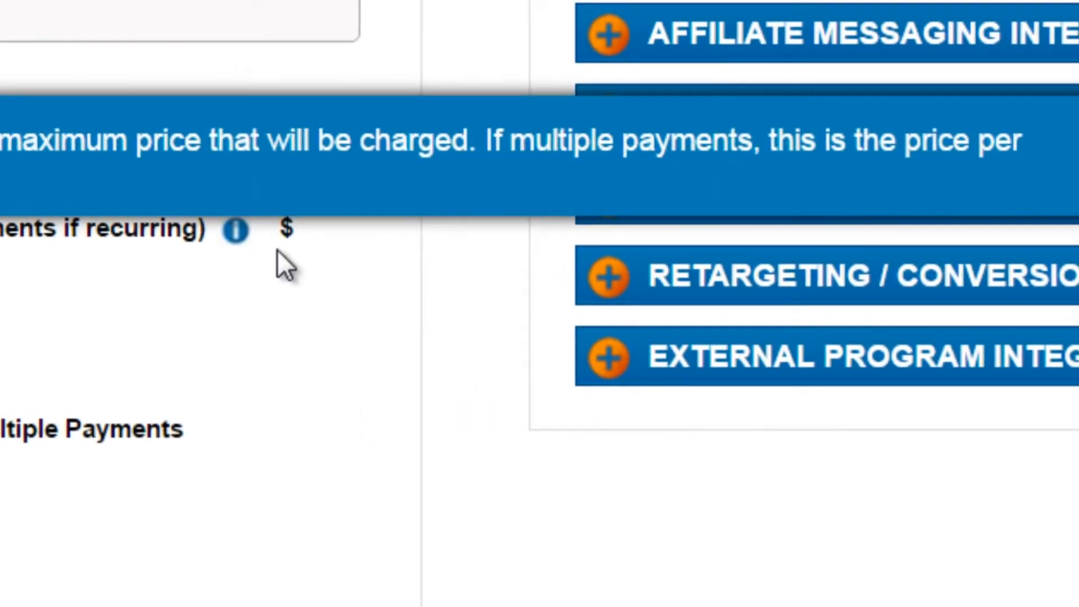
{"action": "left_click", "coordinate": [612, 285]}
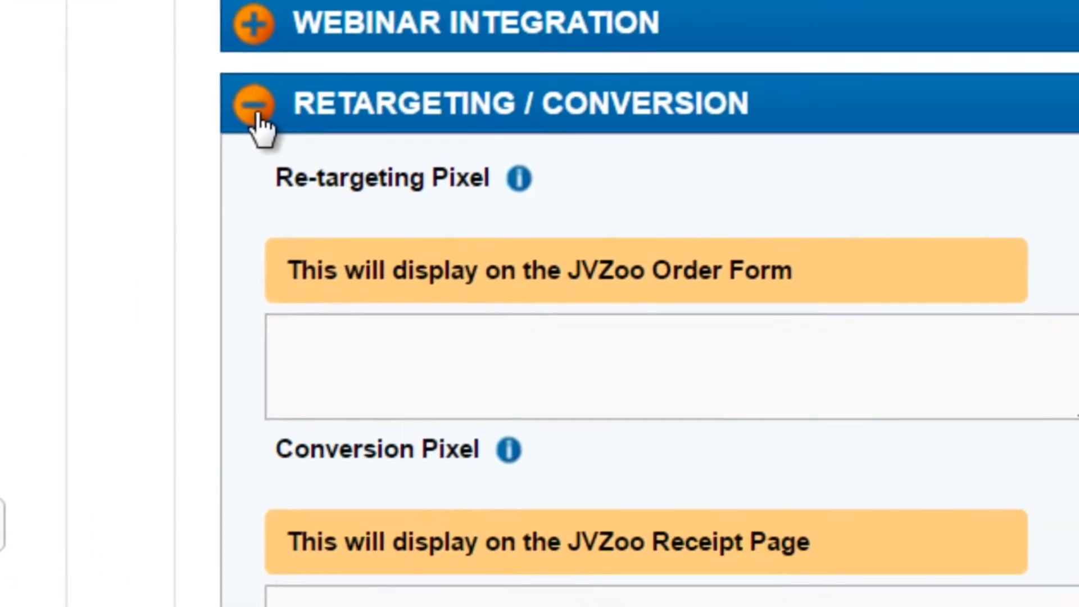
{"action": "scroll", "coordinate": [76, 133], "scroll_direction": "down", "scroll_amount": 1}
{"action": "scroll", "coordinate": [76, 133], "scroll_direction": "down", "scroll_amount": 3}
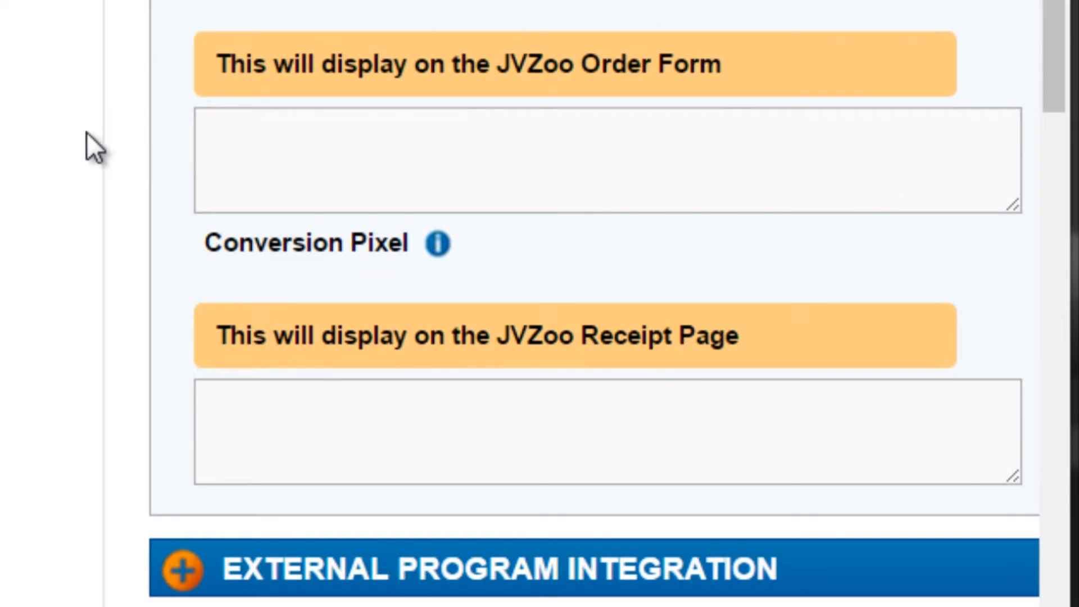
{"action": "left_click", "coordinate": [270, 143]}
{"action": "left_click", "coordinate": [288, 426]}
Step: Review the JVZIPN, Key Generation and PayPal IPN Forwarding methods under External Program Integration, and collapse the section
{"action": "left_click", "coordinate": [186, 568]}
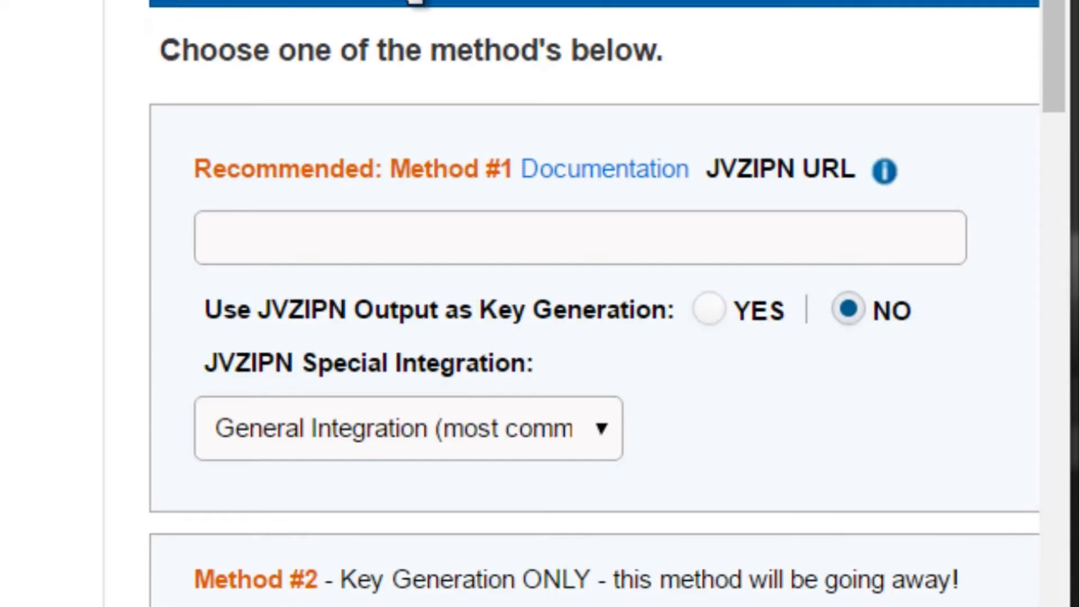
{"action": "scroll", "coordinate": [205, 229], "scroll_direction": "down", "scroll_amount": 3}
{"action": "scroll", "coordinate": [121, 252], "scroll_direction": "down", "scroll_amount": 12}
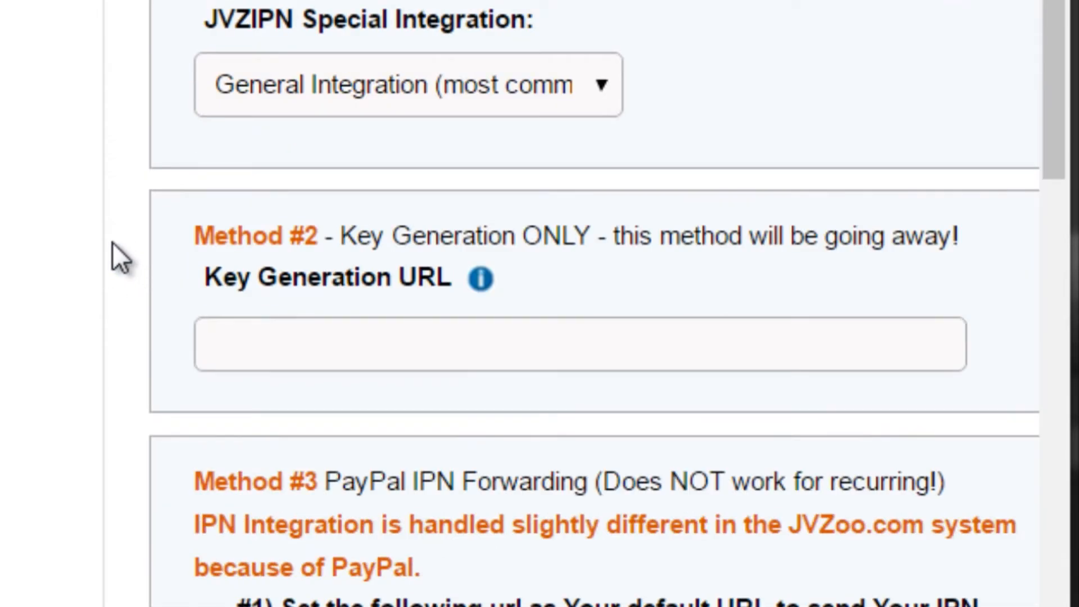
{"action": "scroll", "coordinate": [112, 242], "scroll_direction": "up", "scroll_amount": 3}
{"action": "scroll", "coordinate": [112, 242], "scroll_direction": "up", "scroll_amount": 9}
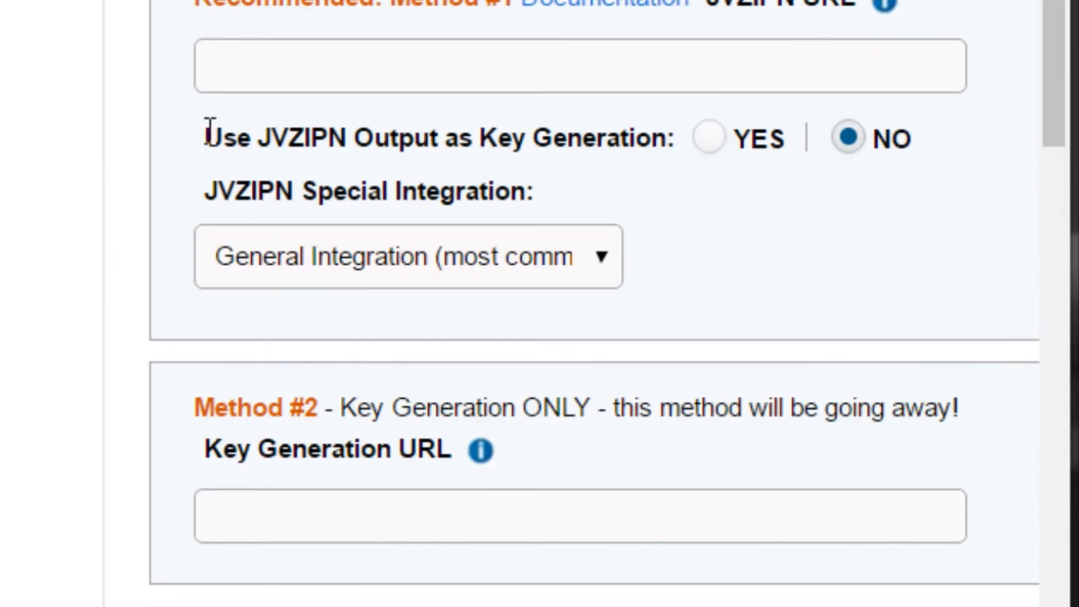
{"action": "scroll", "coordinate": [205, 149], "scroll_direction": "up", "scroll_amount": 3}
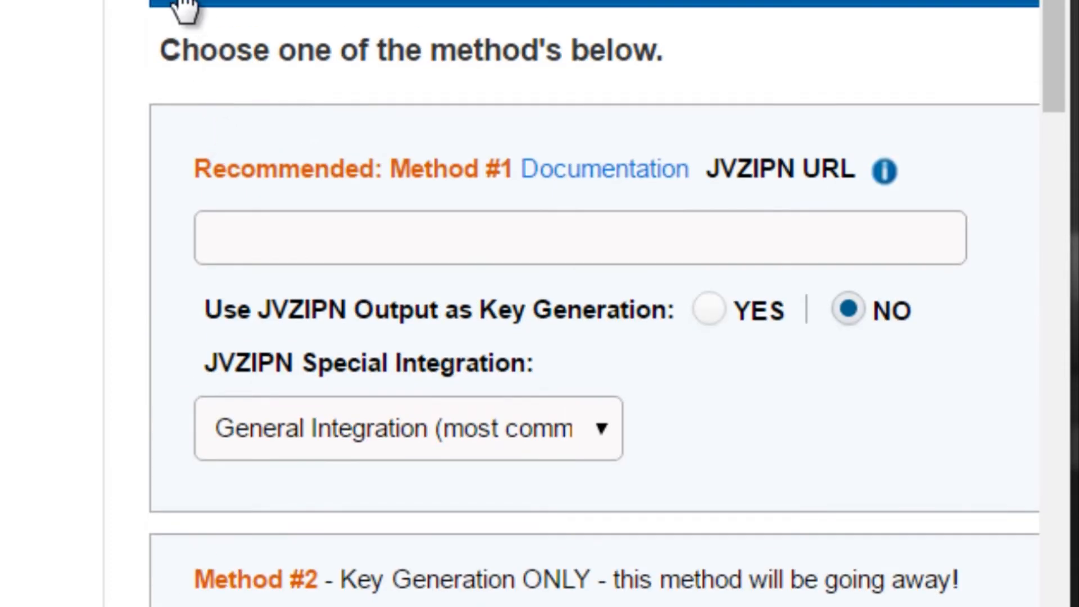
{"action": "left_click", "coordinate": [185, 6]}
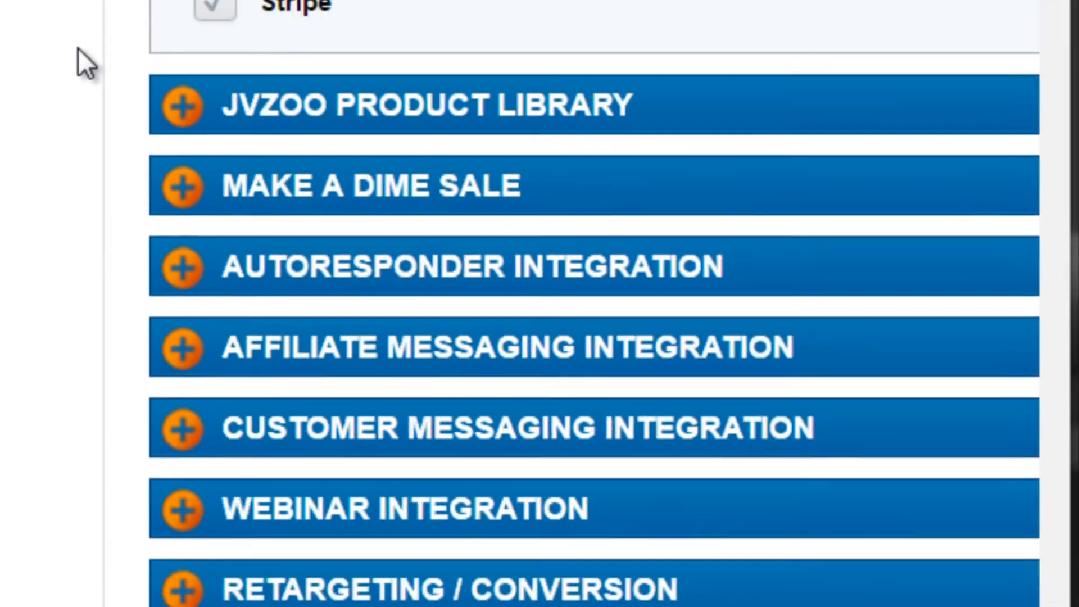
{"action": "scroll", "coordinate": [78, 50], "scroll_direction": "up", "scroll_amount": 3}
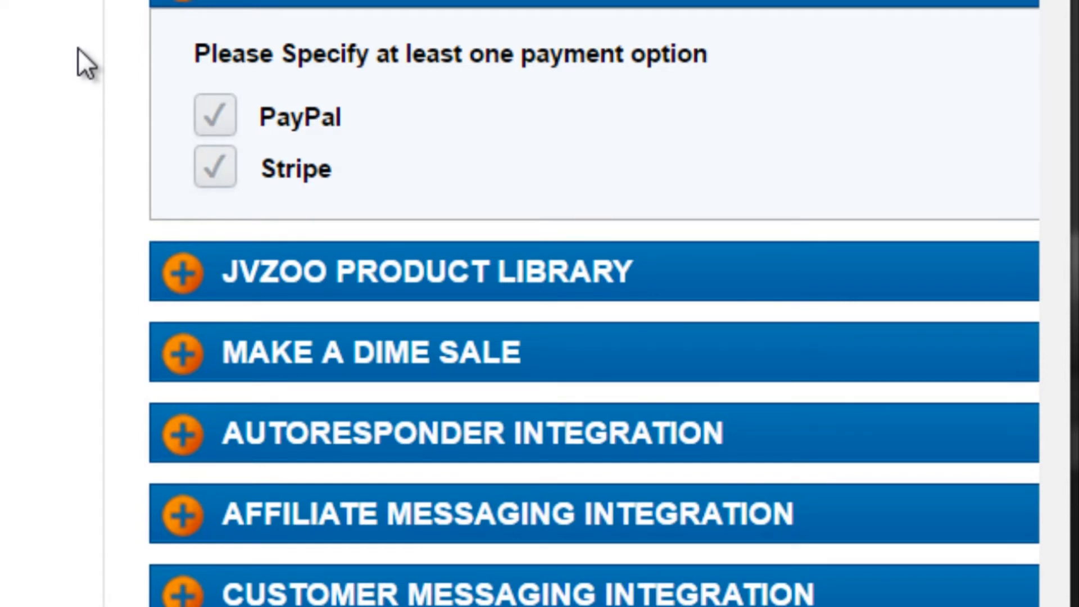
Step: Set the product price to 37 US dollars and enable Subscription or Multiple Payments below the commission payout percentage
{"action": "scroll", "coordinate": [78, 50], "scroll_direction": "down", "scroll_amount": 9}
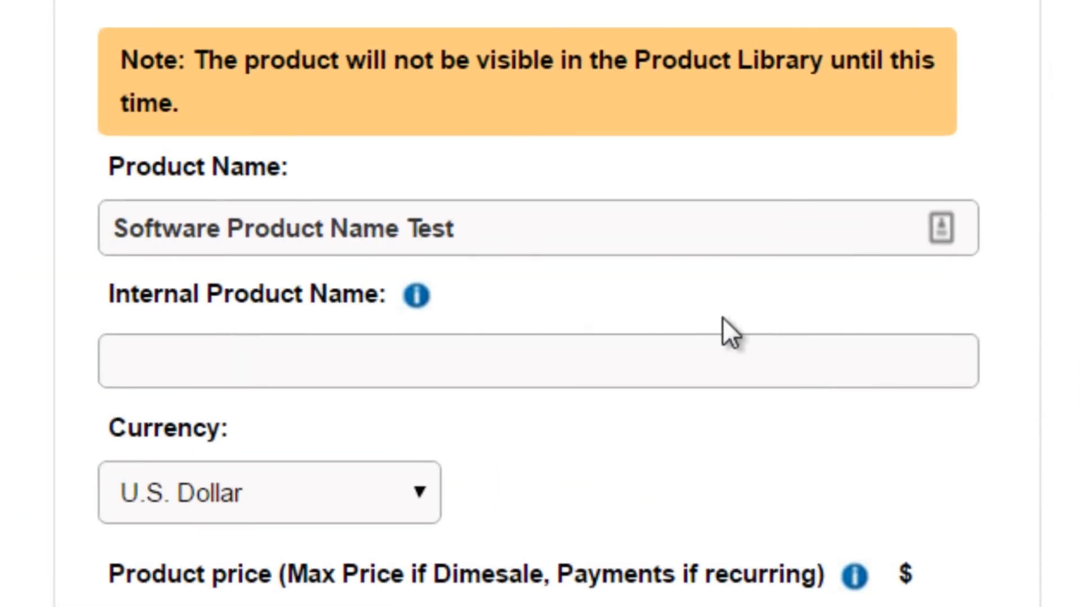
{"action": "left_click", "coordinate": [609, 228]}
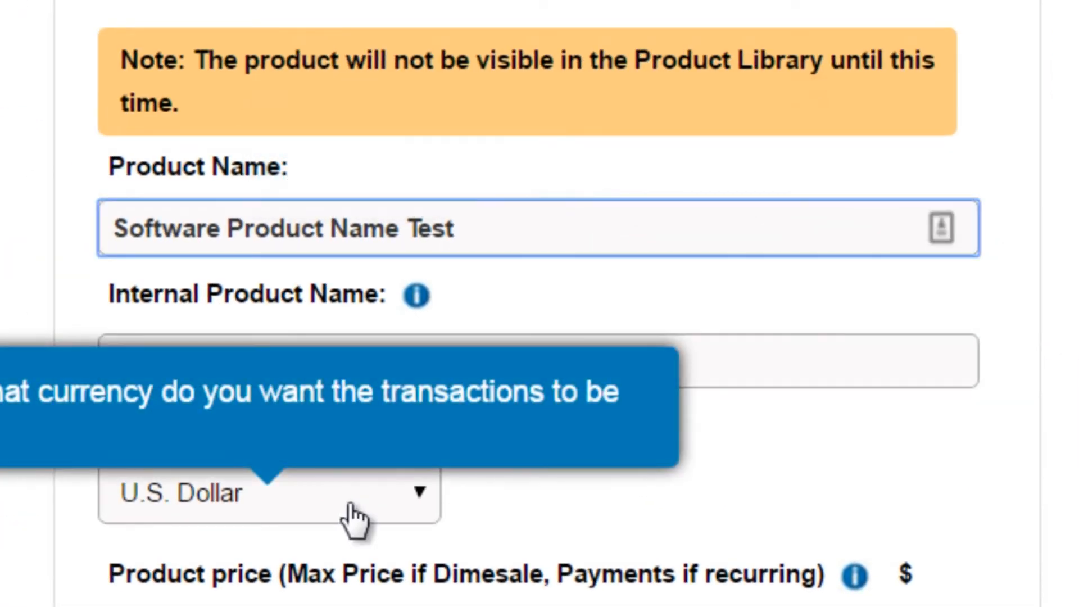
{"action": "left_click", "coordinate": [351, 606]}
{"action": "type", "text": "37"}
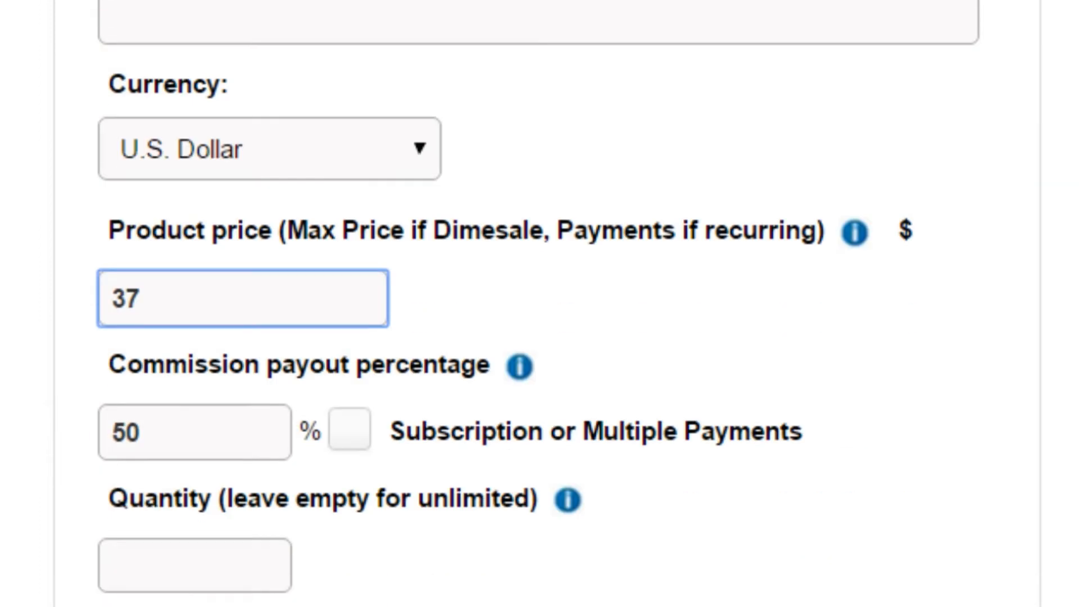
{"action": "left_click", "coordinate": [192, 433]}
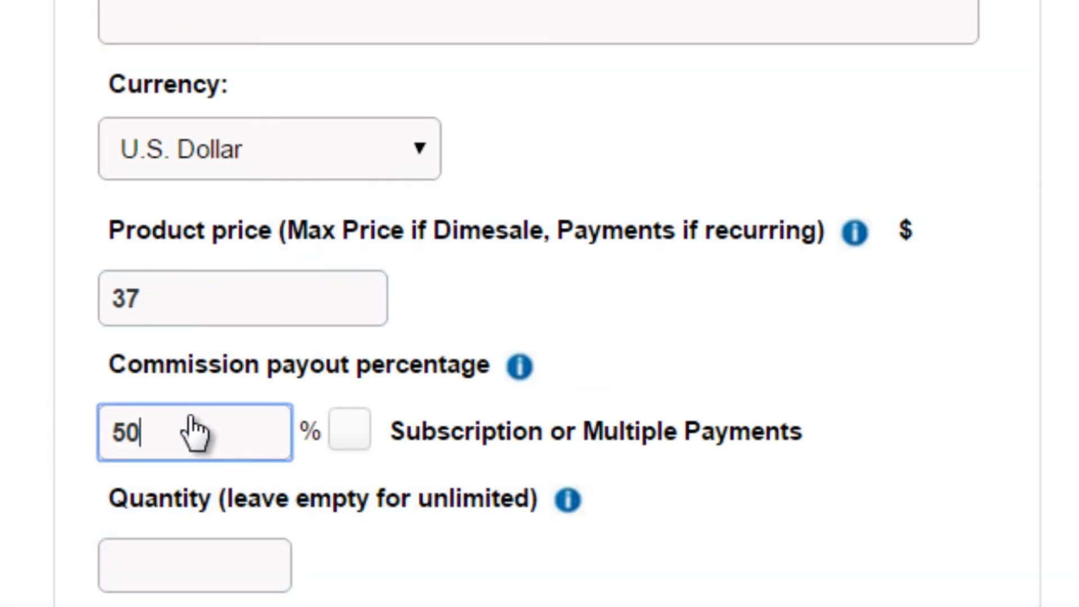
{"action": "left_click", "coordinate": [355, 432]}
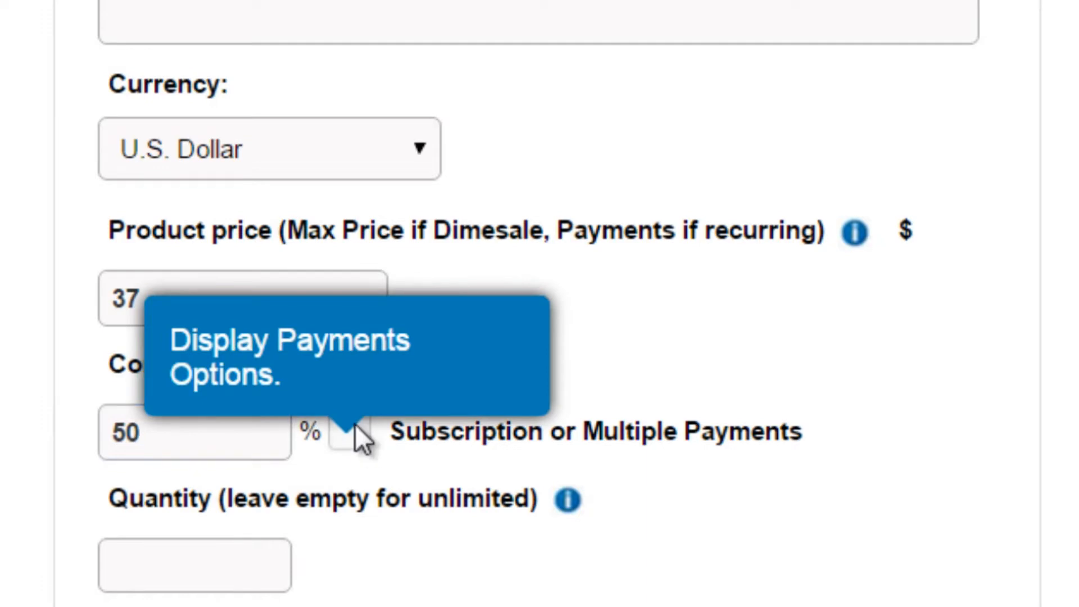
{"action": "key", "text": "Escape"}
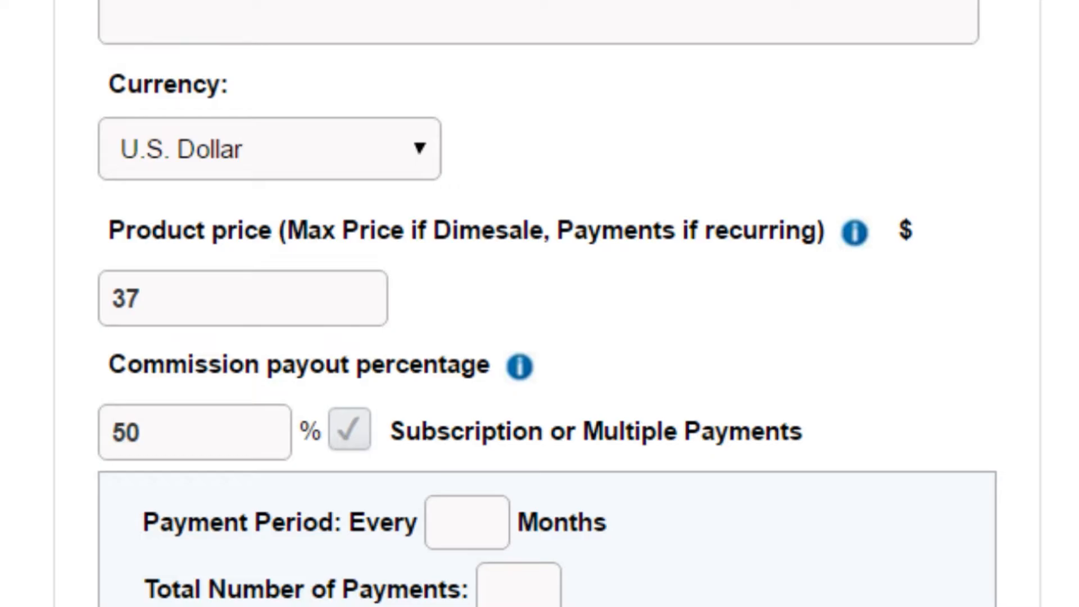
Step: Review the subscription and trial terms, quantity, support contact fields and landing page URL of the product
{"action": "scroll", "coordinate": [674, 477], "scroll_direction": "down", "scroll_amount": 1}
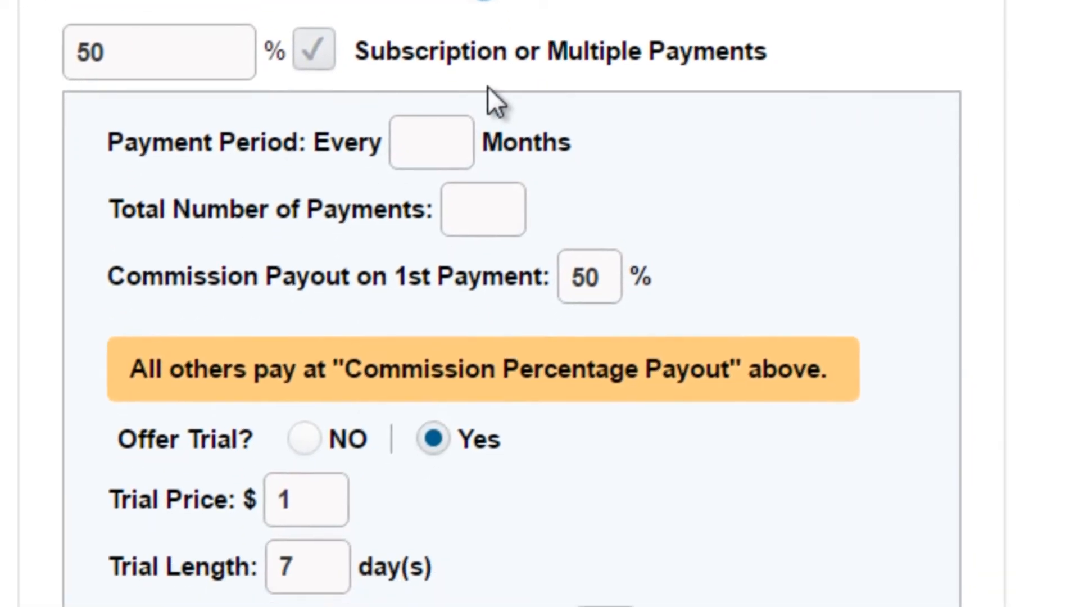
{"action": "scroll", "coordinate": [294, 379], "scroll_direction": "down", "scroll_amount": 5}
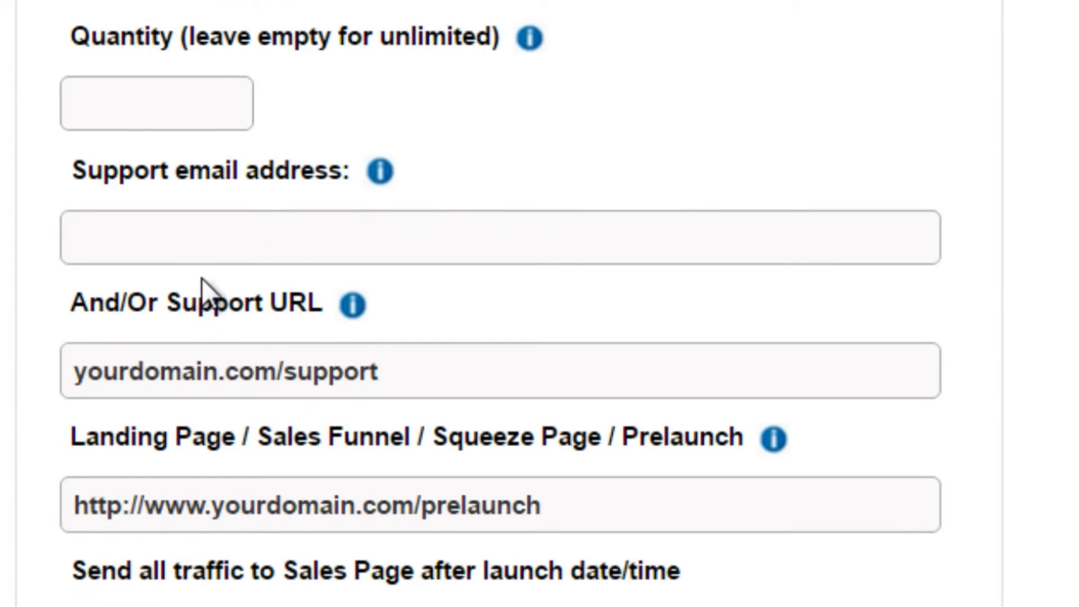
{"action": "scroll", "coordinate": [265, 272], "scroll_direction": "down", "scroll_amount": 3}
{"action": "left_click", "coordinate": [315, 220]}
{"action": "scroll", "coordinate": [309, 217], "scroll_direction": "down", "scroll_amount": 3}
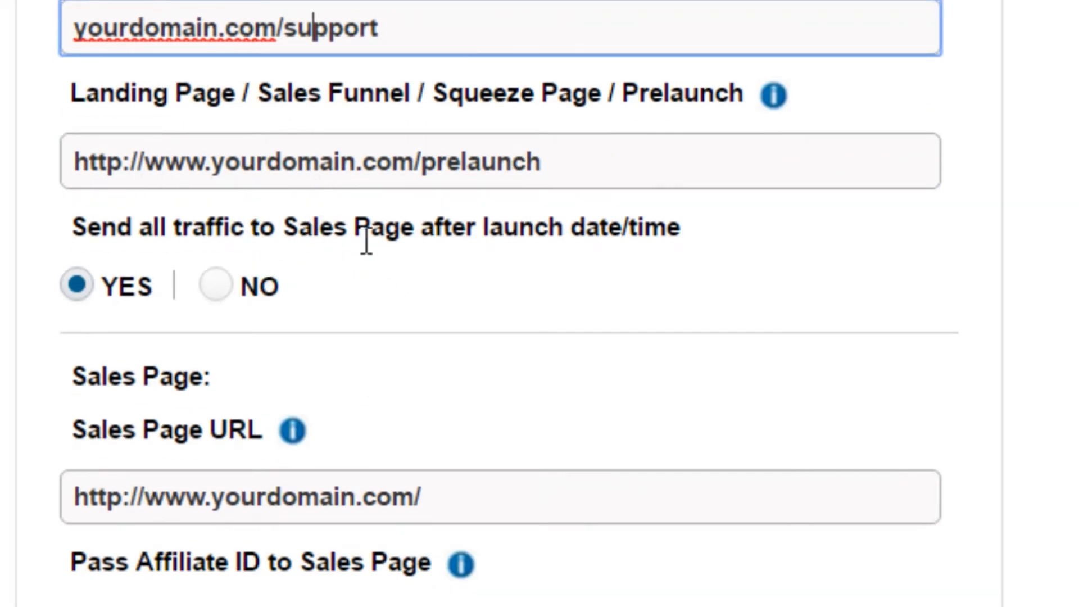
Step: Review the Thank You / Download Page, Return Period, Product of the Day and Affiliate Approval settings
{"action": "scroll", "coordinate": [320, 272], "scroll_direction": "down", "scroll_amount": 6}
{"action": "left_click", "coordinate": [318, 149]}
{"action": "scroll", "coordinate": [320, 163], "scroll_direction": "down", "scroll_amount": 9}
{"action": "left_click", "coordinate": [319, 147]}
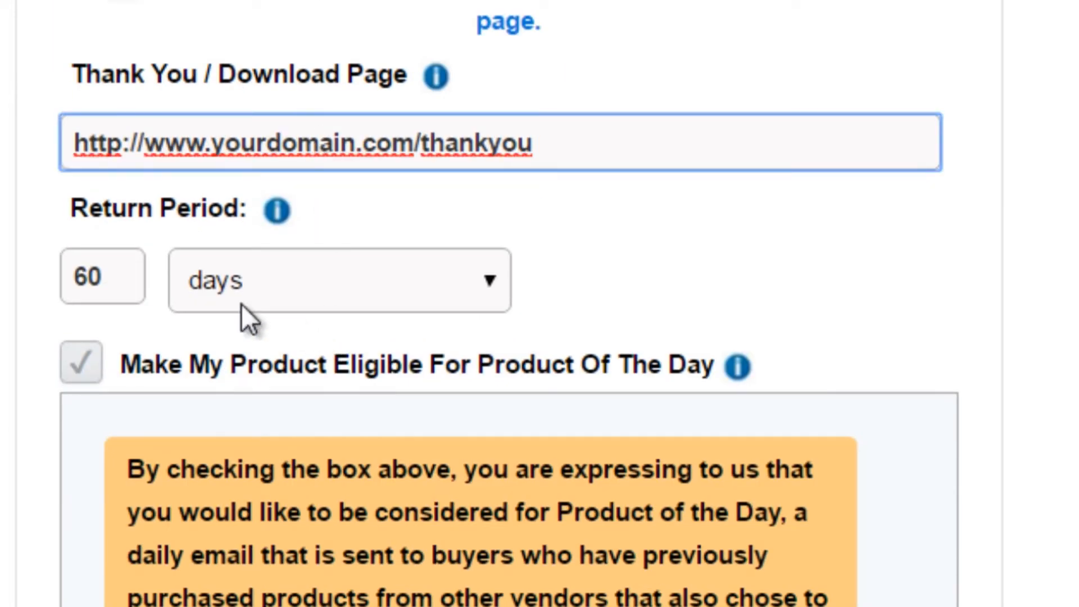
{"action": "scroll", "coordinate": [460, 548], "scroll_direction": "down", "scroll_amount": 9}
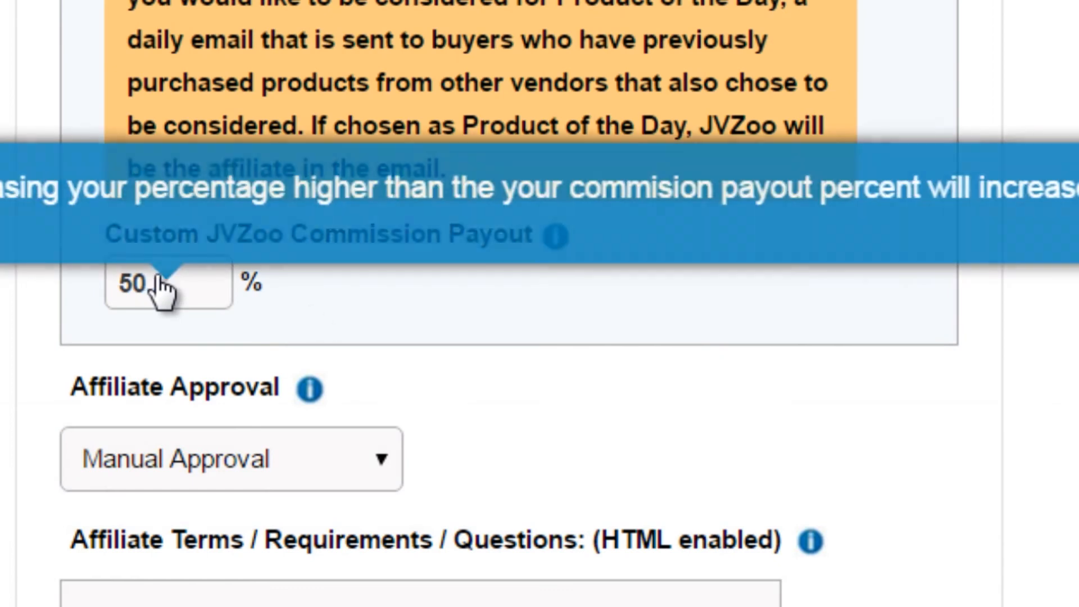
{"action": "scroll", "coordinate": [412, 82], "scroll_direction": "down", "scroll_amount": 9}
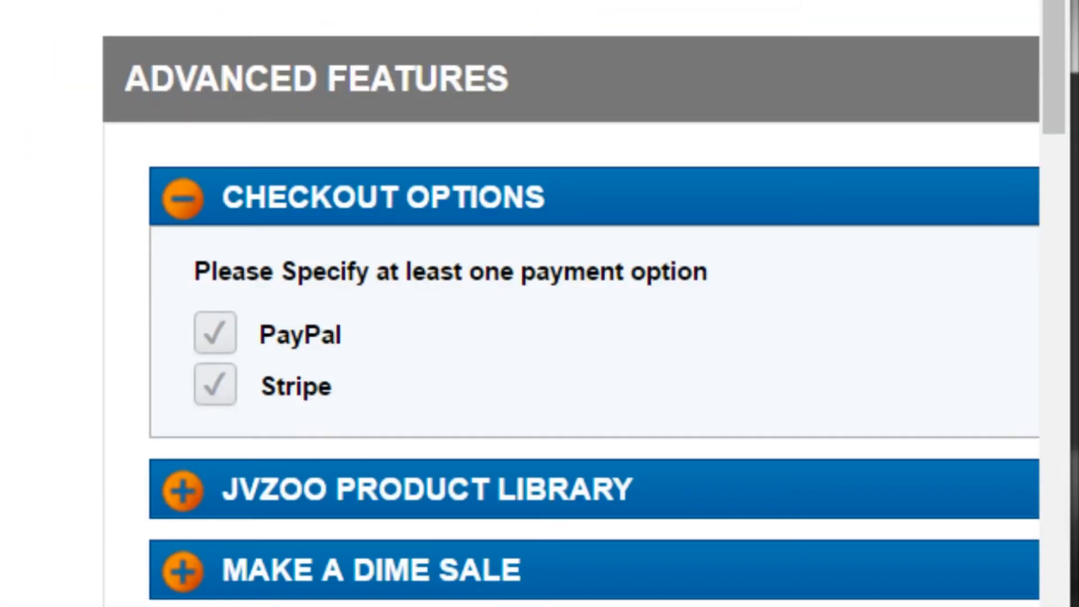
Step: Examine the Checkout Options and JVZoo Product Library sections under Advanced Features
{"action": "scroll", "coordinate": [482, 132], "scroll_direction": "down", "scroll_amount": 3}
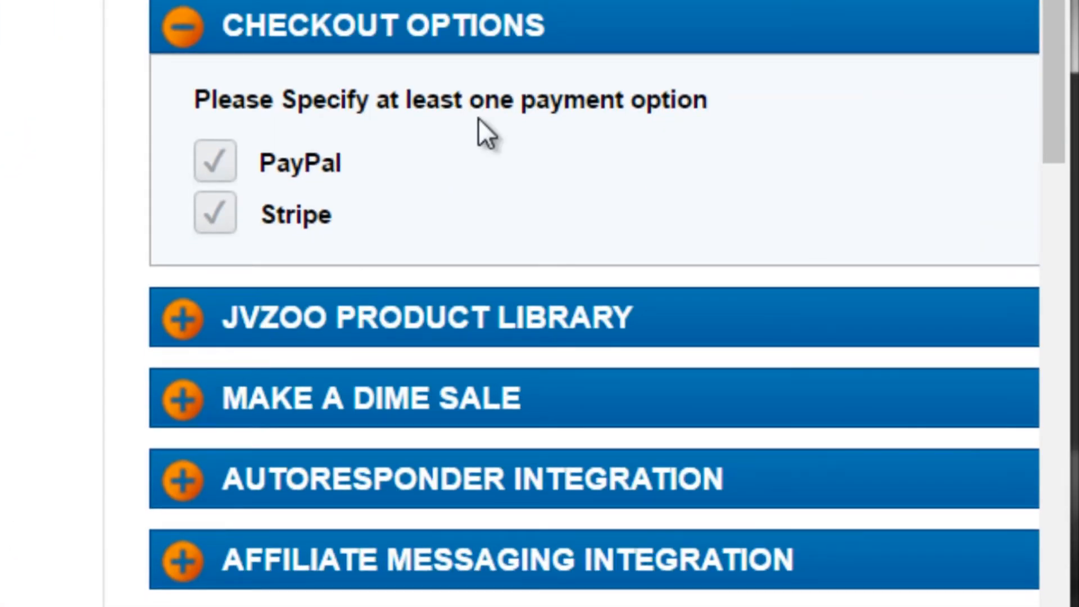
{"action": "scroll", "coordinate": [264, 242], "scroll_direction": "down", "scroll_amount": 3}
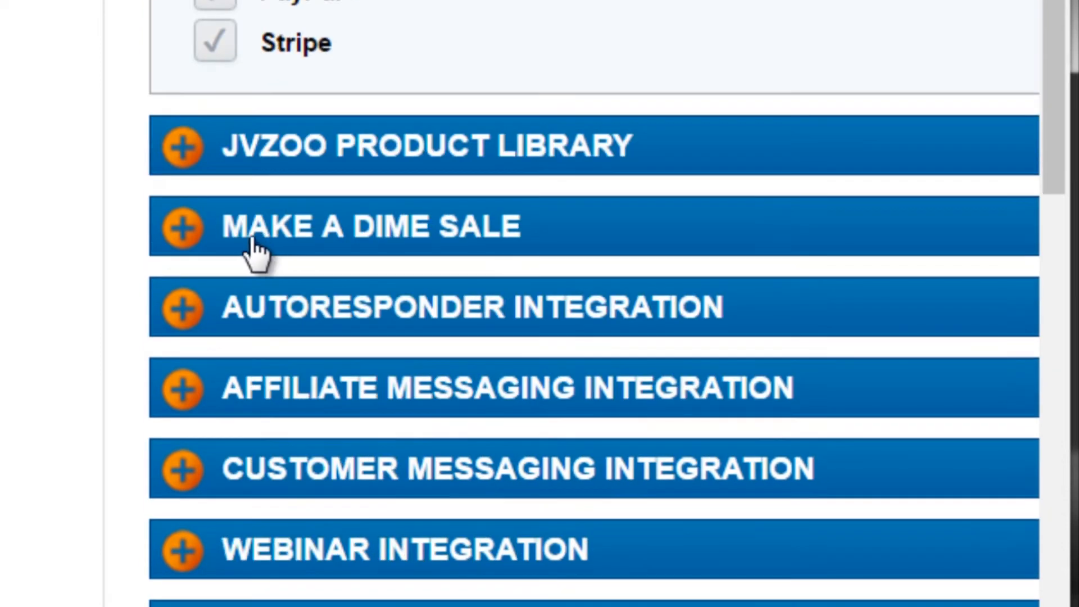
{"action": "left_click", "coordinate": [182, 147]}
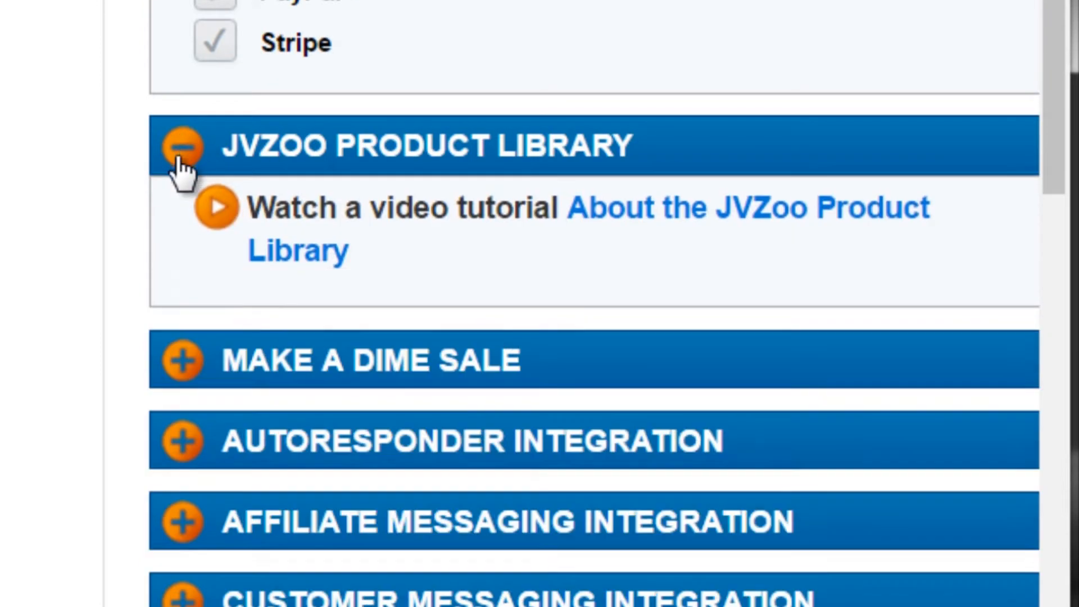
{"action": "scroll", "coordinate": [260, 313], "scroll_direction": "down", "scroll_amount": 9}
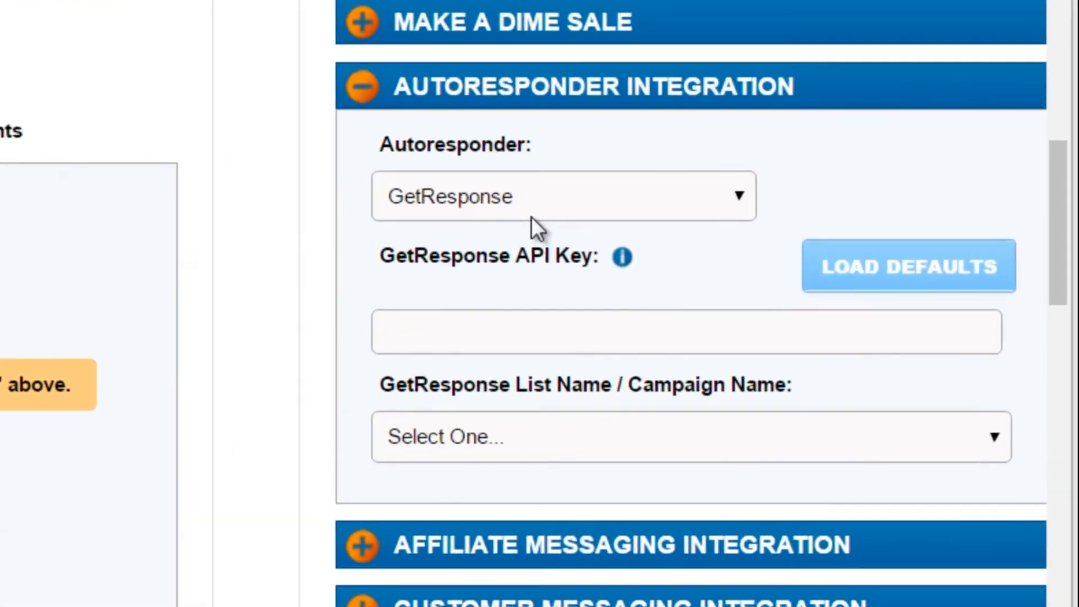
Step: Review the available autoresponder services under Autoresponder Integration and choose GetResponse
{"action": "left_click", "coordinate": [732, 190]}
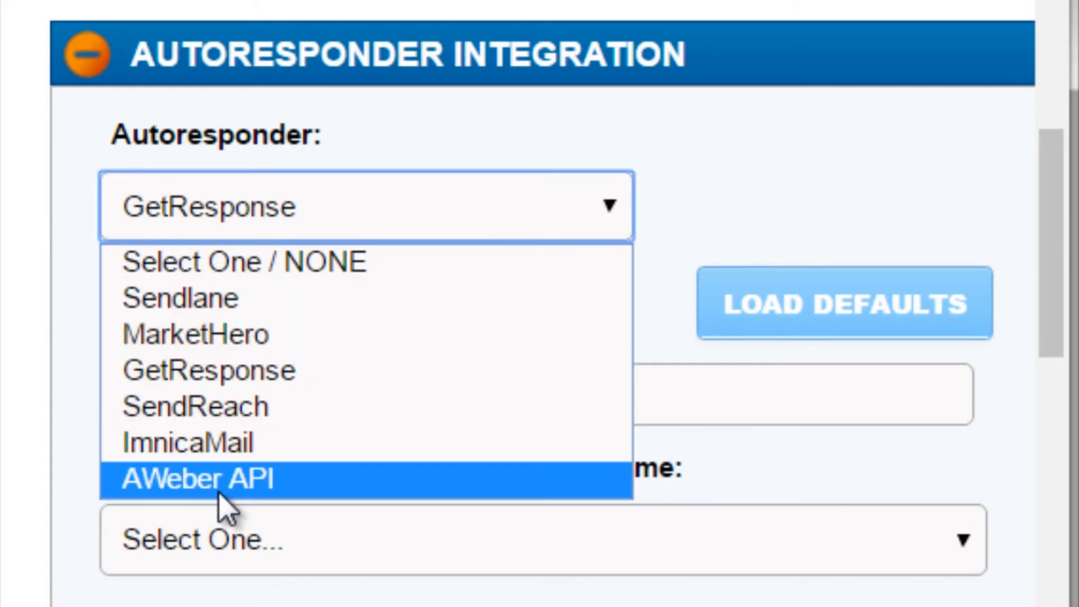
{"action": "left_click", "coordinate": [4, 332]}
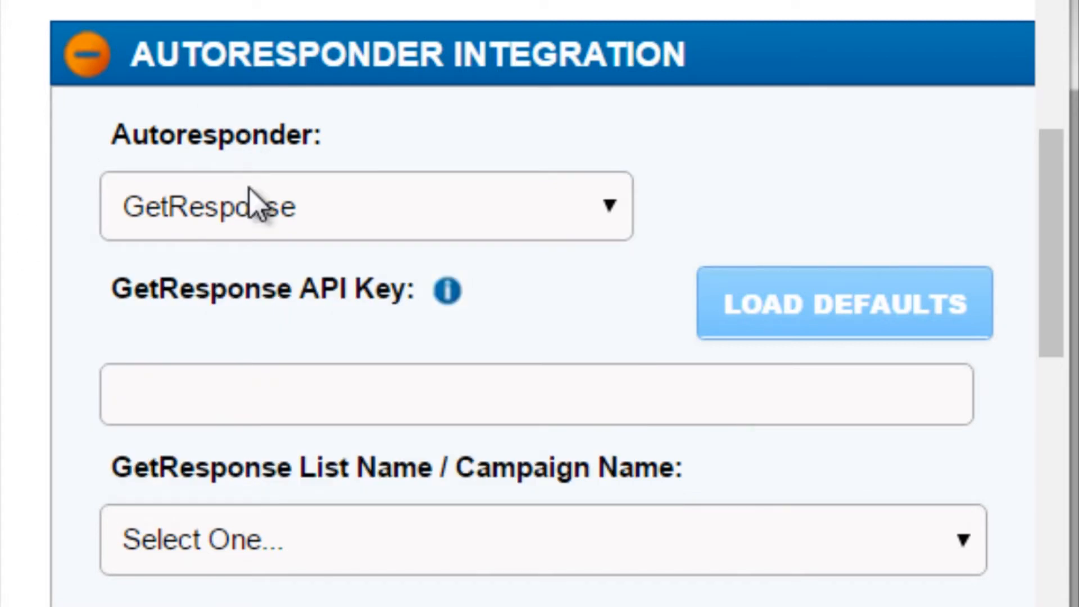
{"action": "left_click", "coordinate": [250, 207]}
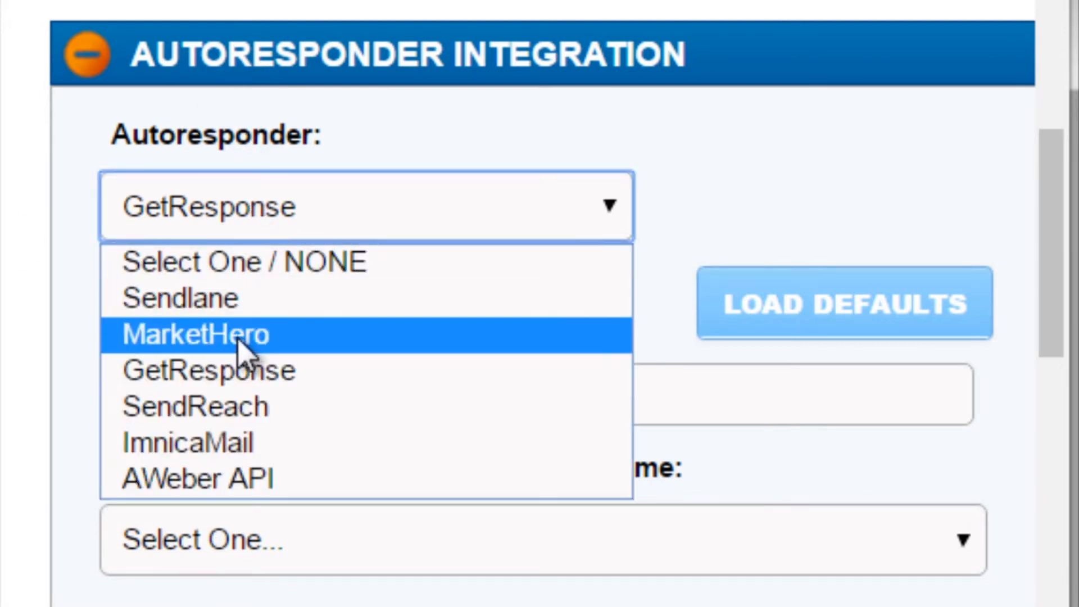
{"action": "left_click", "coordinate": [236, 370]}
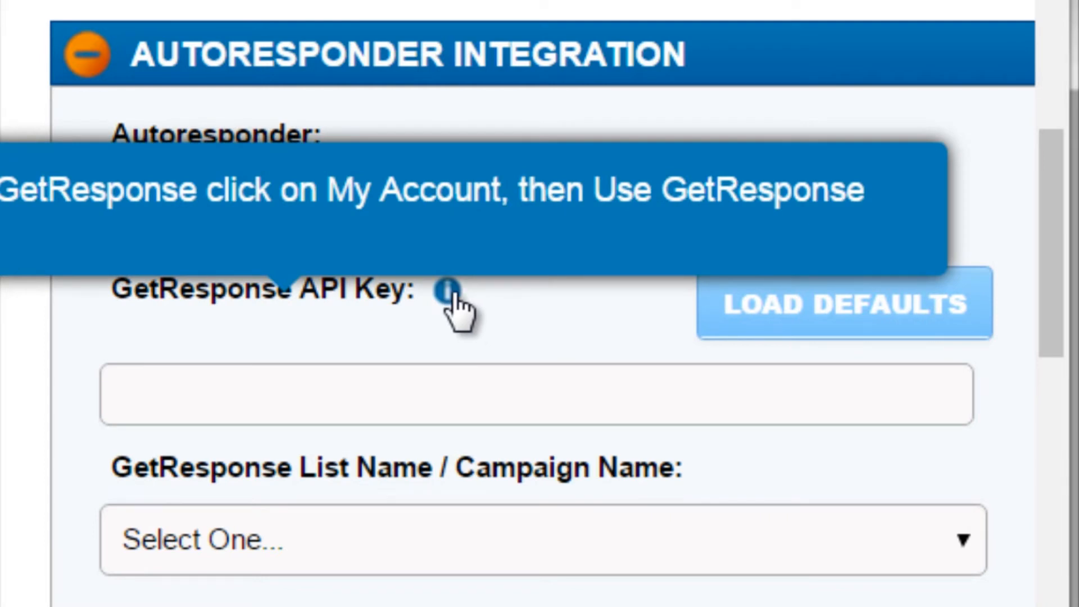
Step: Examine the GetResponse API Key field, its help text and the List Name / Campaign Name options
{"action": "left_click", "coordinate": [346, 413]}
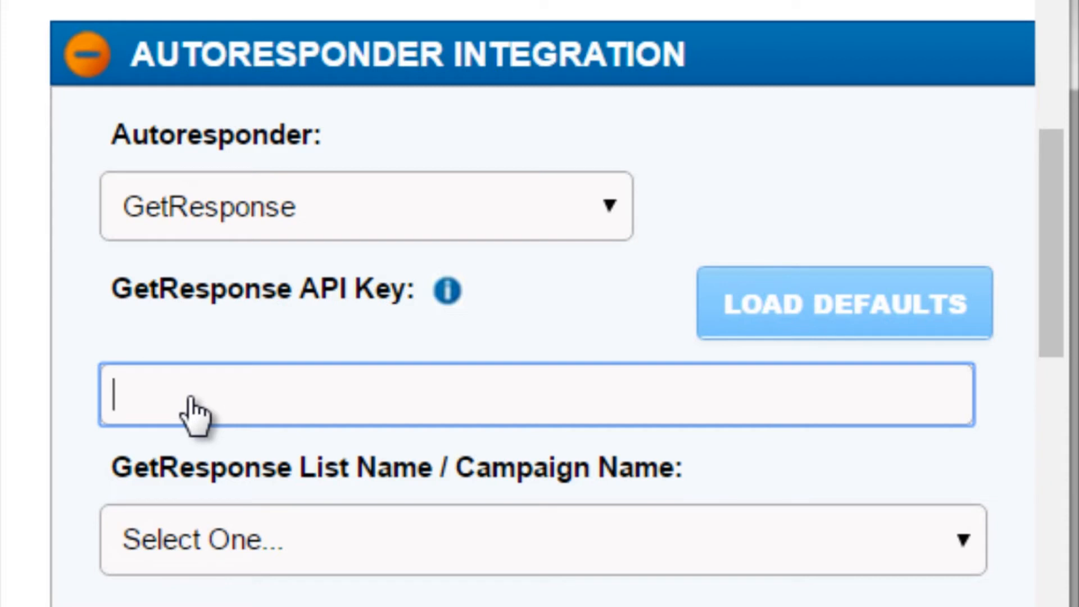
{"action": "mouse_move", "coordinate": [443, 292]}
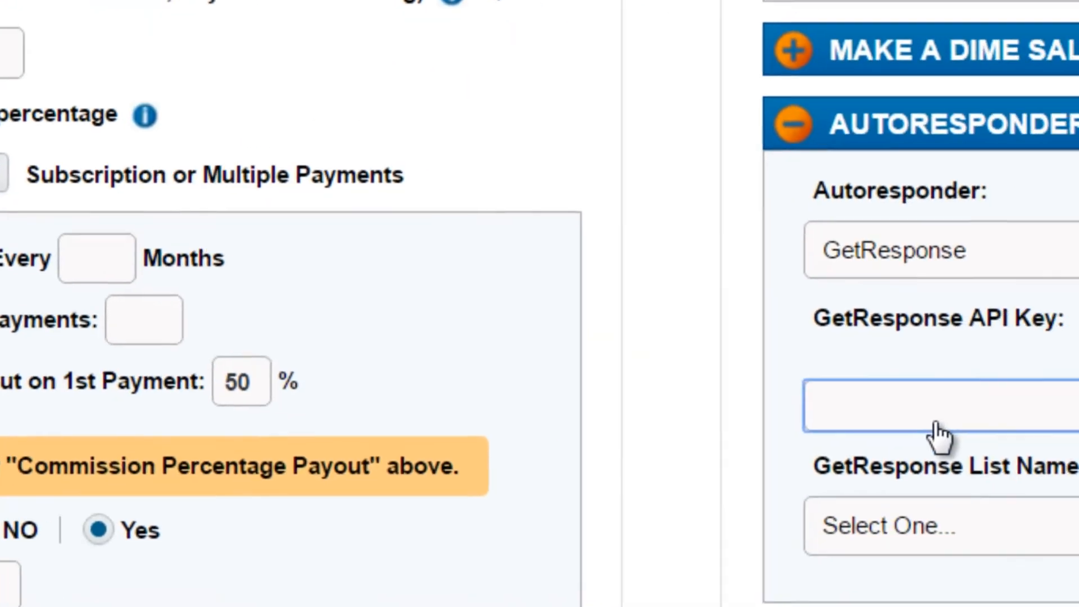
{"action": "left_click", "coordinate": [934, 434]}
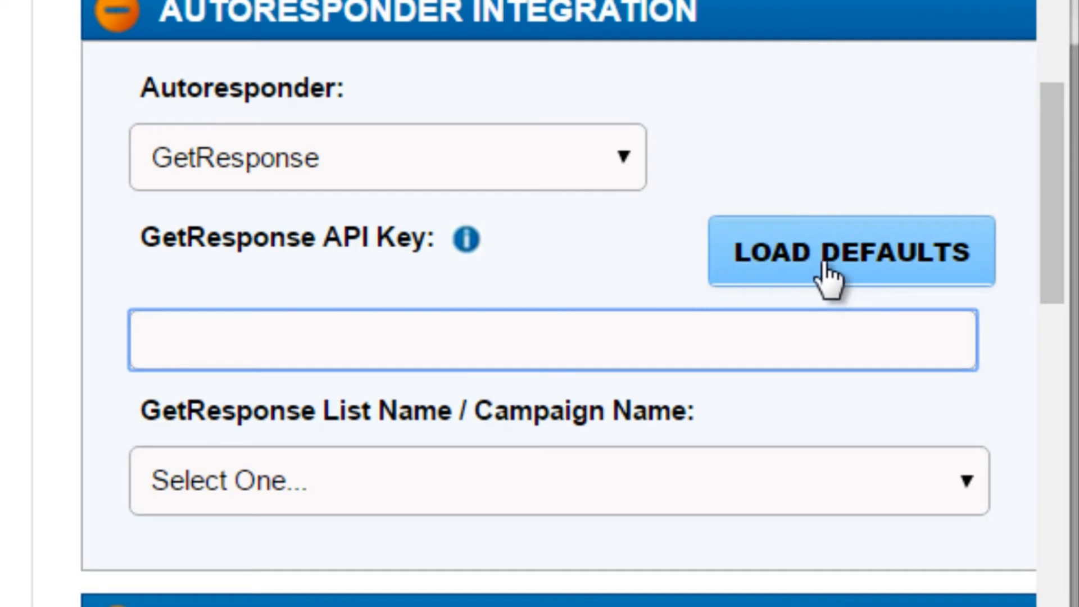
{"action": "left_click", "coordinate": [302, 504]}
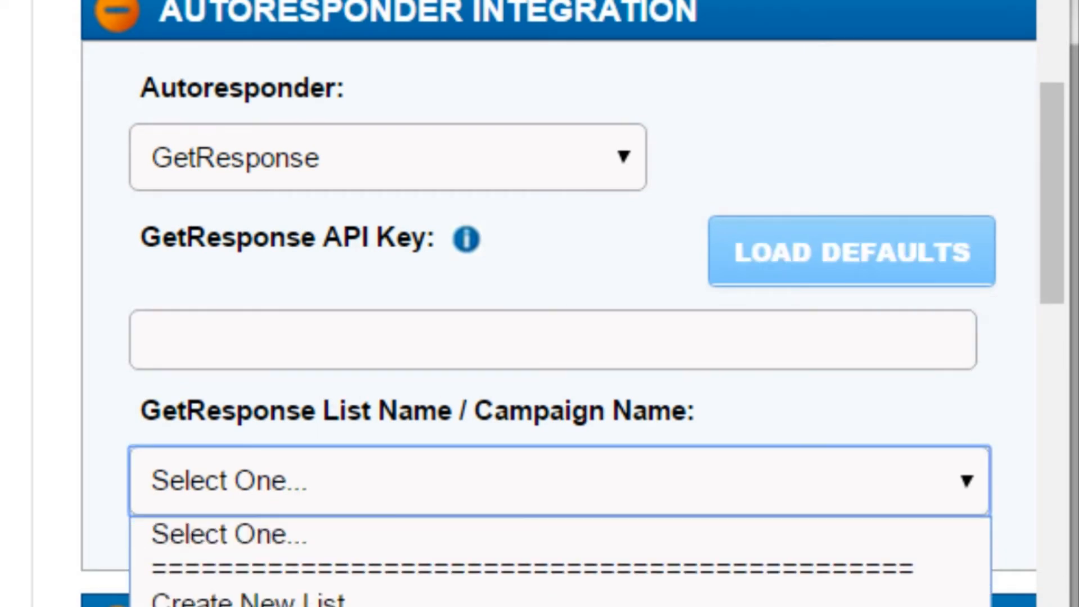
{"action": "left_click", "coordinate": [52, 402]}
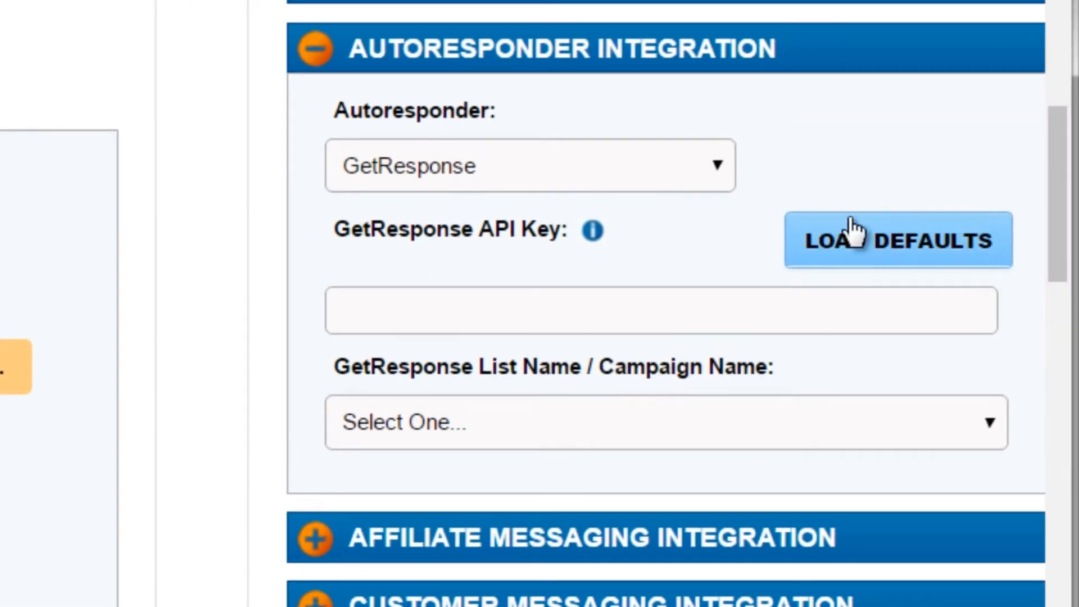
Step: Set the autoresponder to AWeber API and check the AWeber List Name options
{"action": "left_click", "coordinate": [515, 160]}
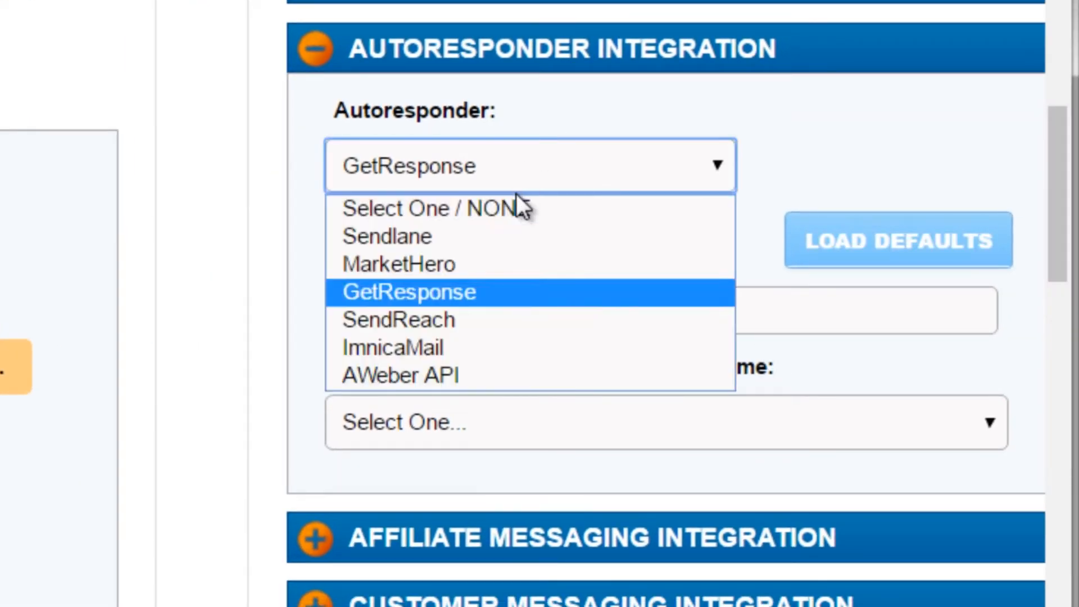
{"action": "left_click", "coordinate": [484, 374]}
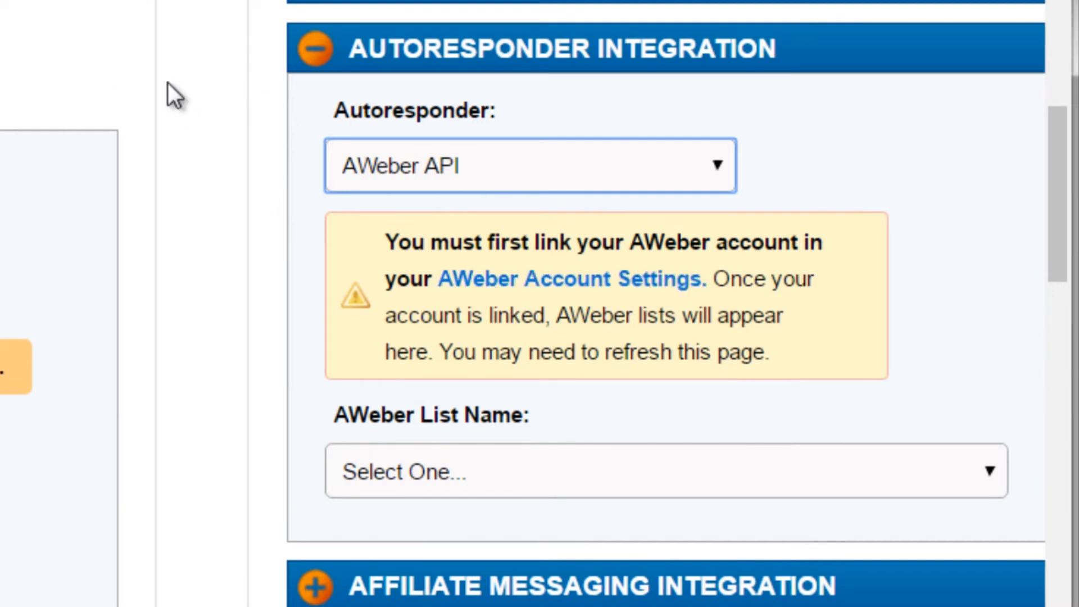
{"action": "left_click", "coordinate": [471, 488]}
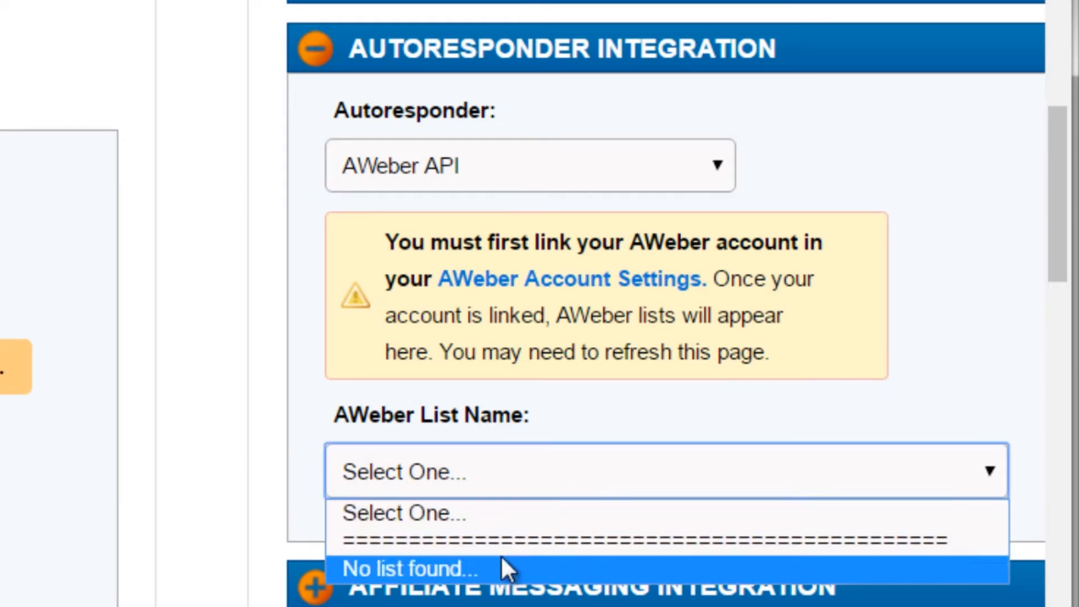
{"action": "left_click", "coordinate": [500, 399]}
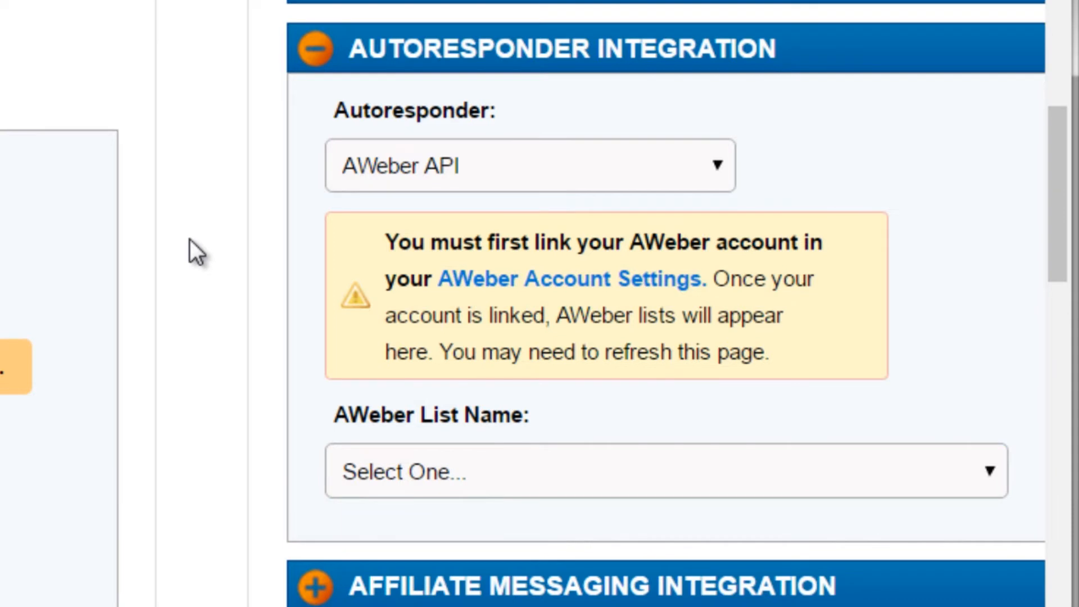
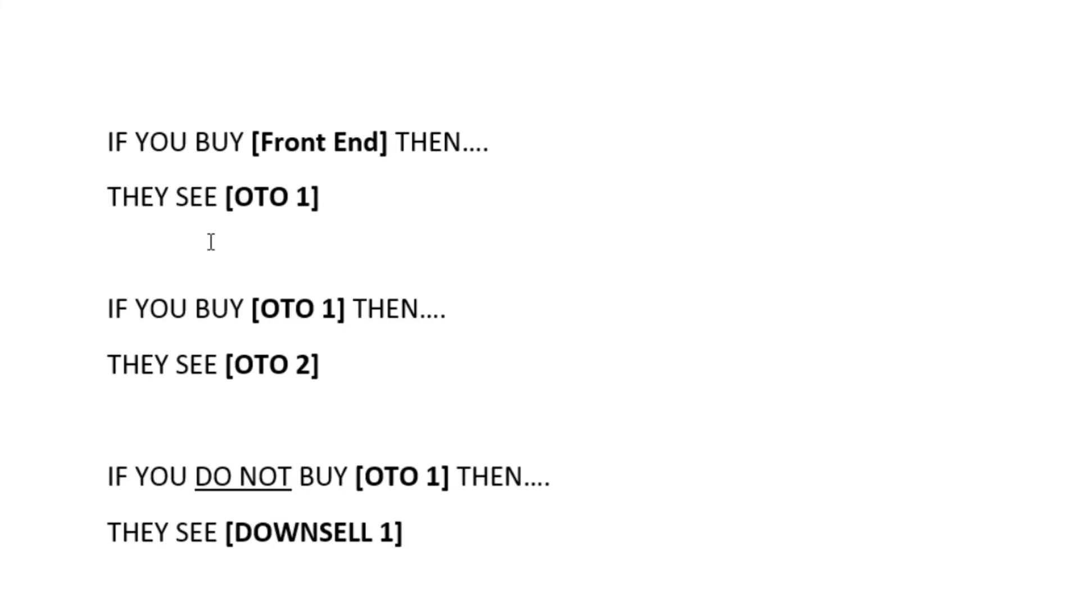
Step: Examine the purchase path between the Front End Offer, OTO 1 and Downsell 1 in the funnel diagram
{"action": "left_click_drag", "start_coordinate": [70, 148], "coordinate": [84, 535]}
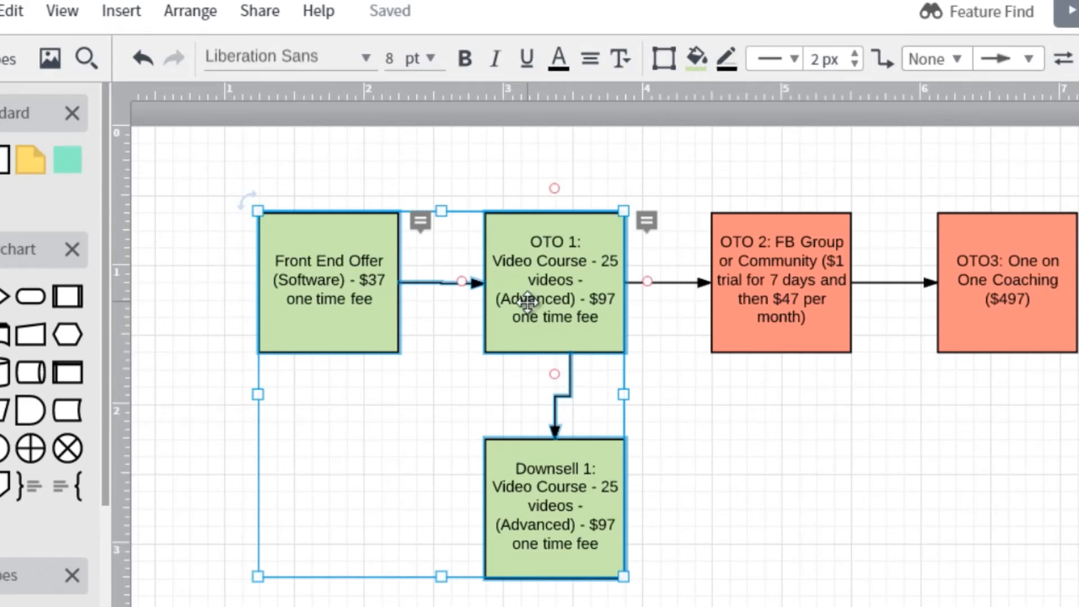
{"action": "left_click", "coordinate": [722, 452]}
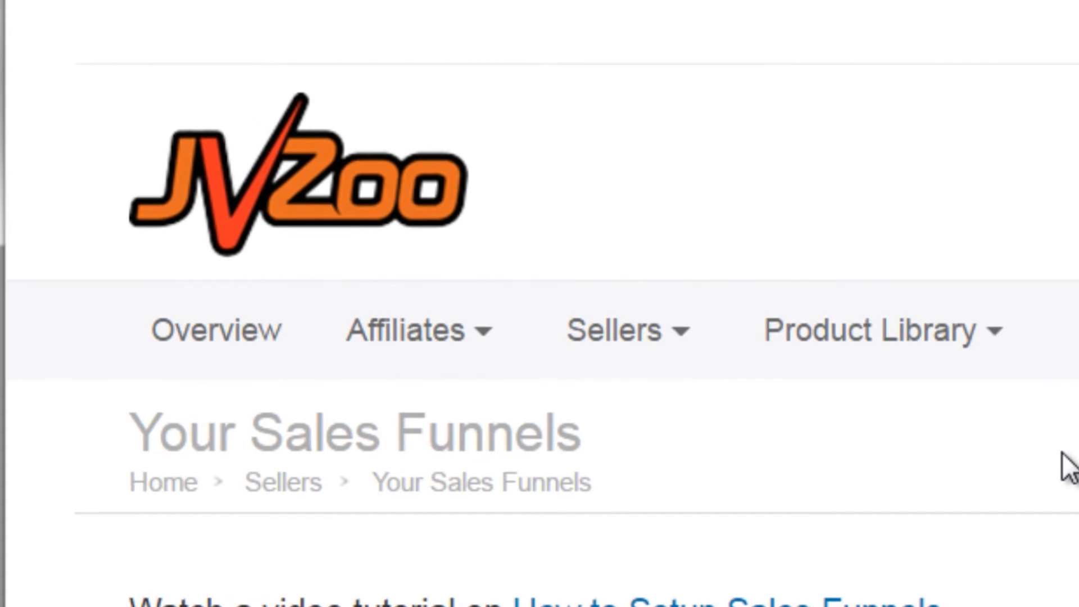
Step: Switch to JVZoo and start adding a sales funnel from Your Sales Funnels
{"action": "left_click", "coordinate": [617, 334]}
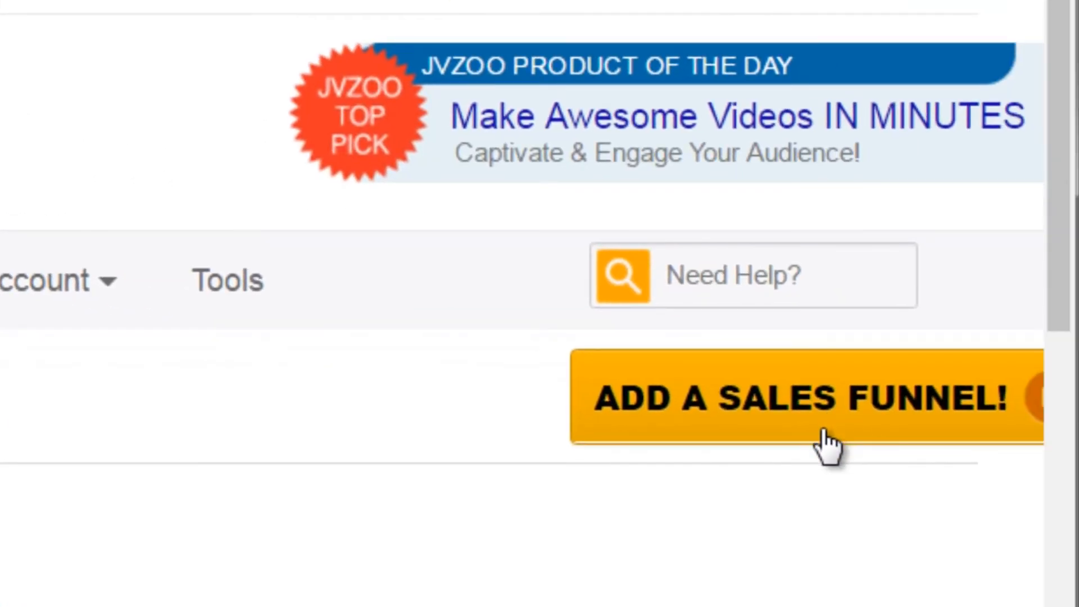
{"action": "left_click", "coordinate": [731, 433]}
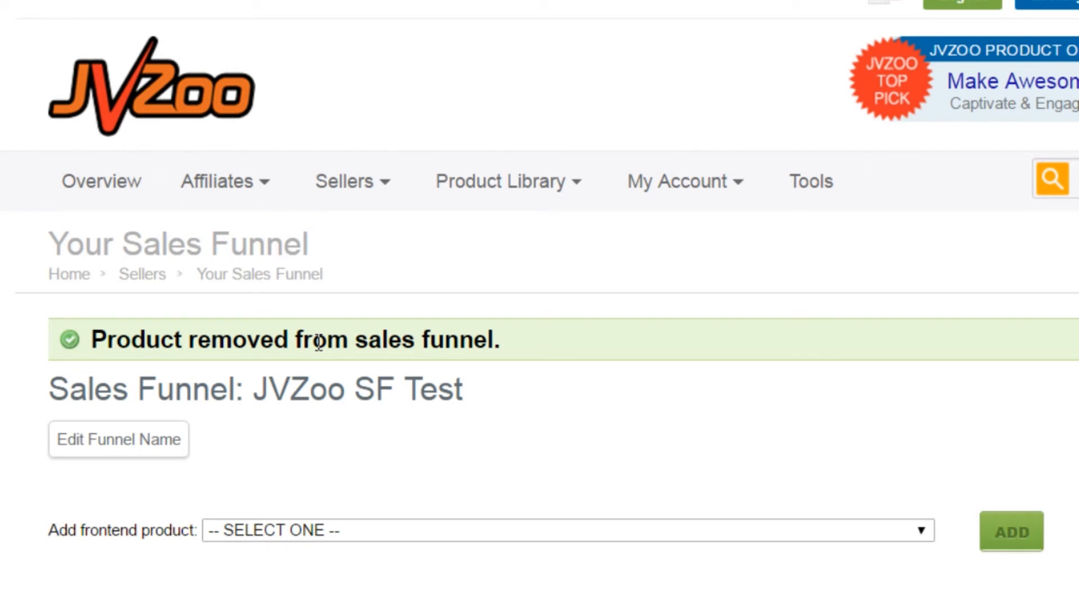
Step: Examine the Customer Buys (F/E) and They See (OTO1) row in the funnel diagram
{"action": "scroll", "coordinate": [375, 456], "scroll_direction": "down", "scroll_amount": 5}
{"action": "scroll", "coordinate": [374, 453], "scroll_direction": "up", "scroll_amount": 5}
{"action": "scroll", "coordinate": [410, 477], "scroll_direction": "down", "scroll_amount": 2}
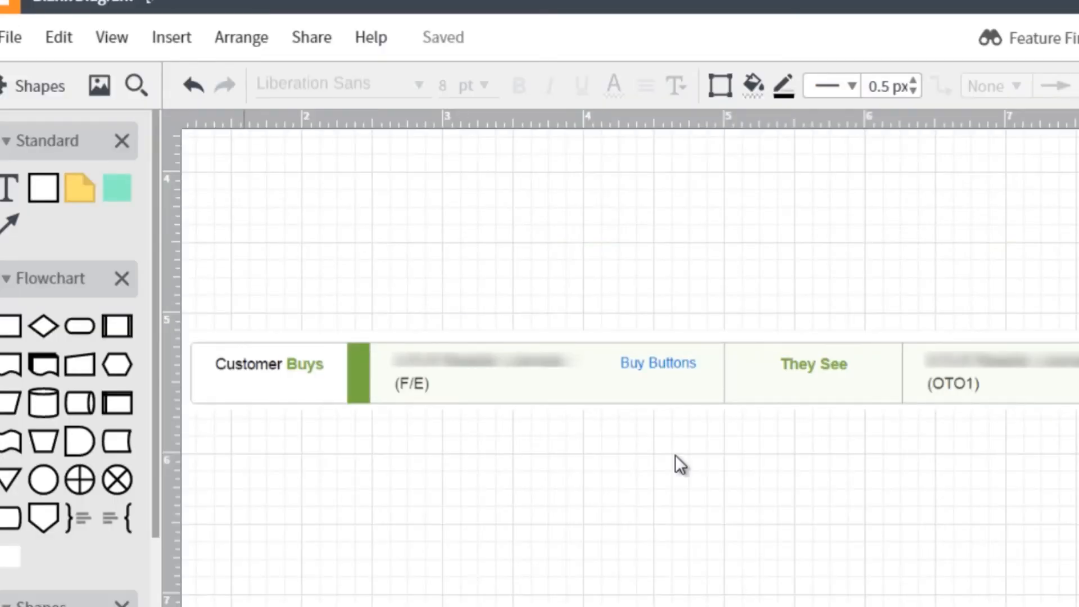
Step: Compare the diagram's Customer Buys (F/E) row with the "IF YOU BUY [Front End] THEN" rule in the Word document
{"action": "left_click", "coordinate": [330, 383]}
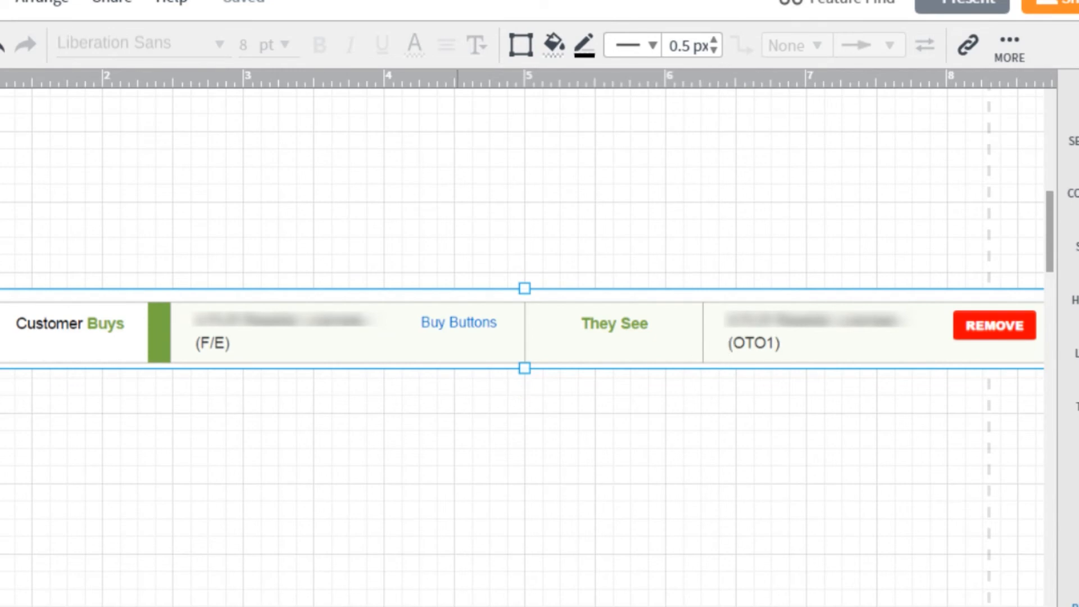
{"action": "left_click", "coordinate": [262, 599]}
{"action": "left_click_drag", "start_coordinate": [99, 116], "coordinate": [493, 112]}
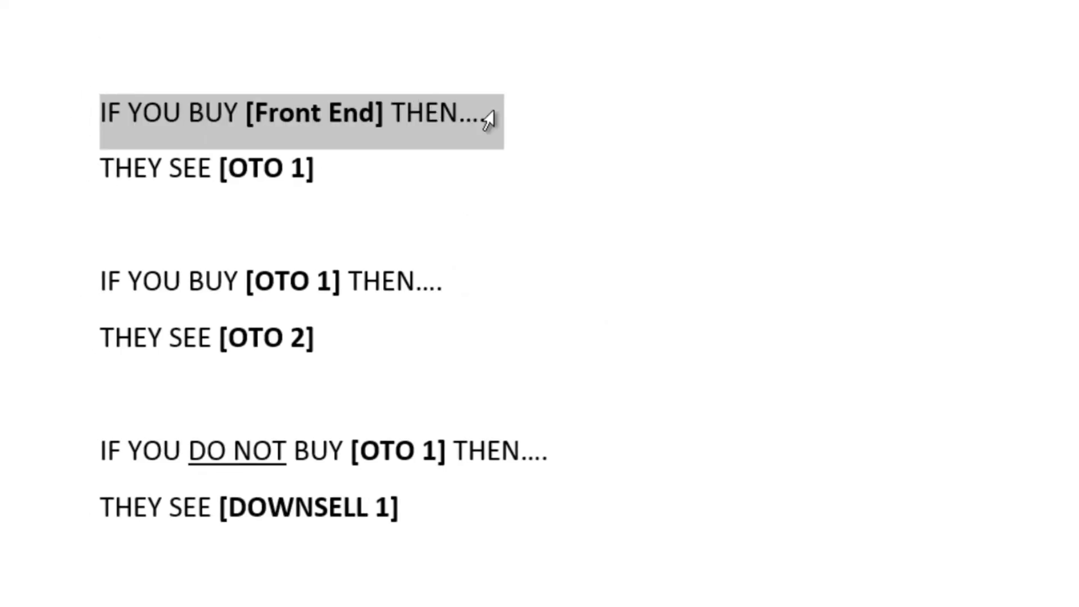
{"action": "left_click", "coordinate": [247, 604]}
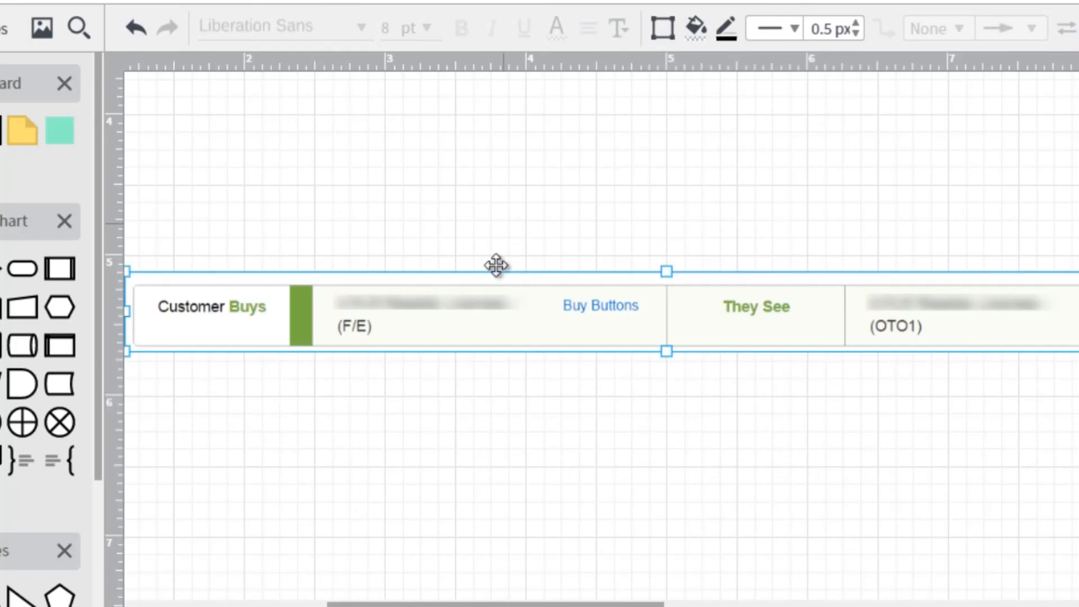
{"action": "left_click", "coordinate": [247, 603]}
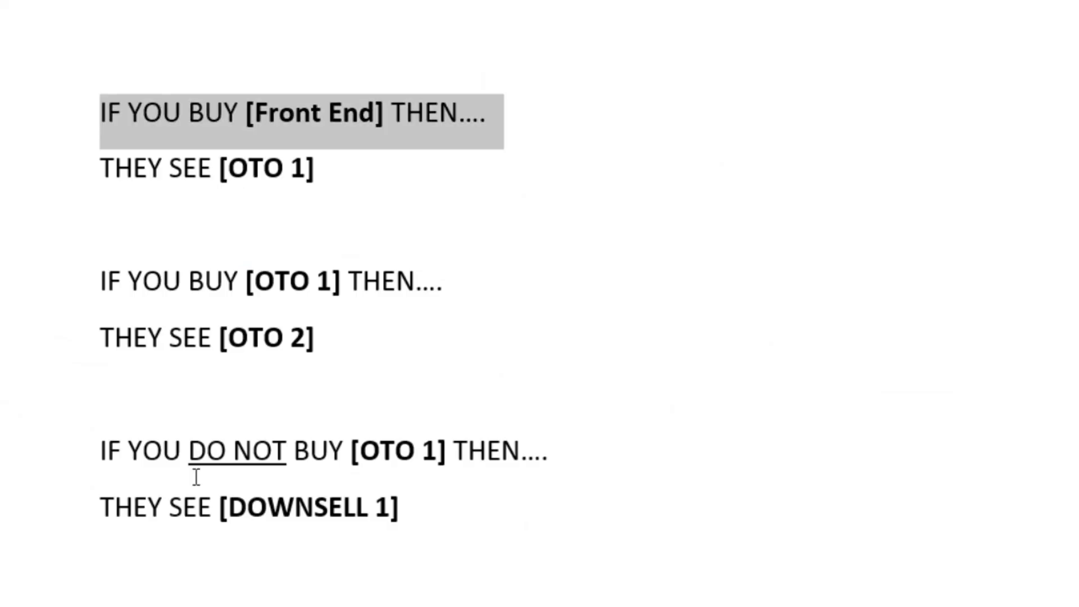
{"action": "left_click", "coordinate": [70, 188]}
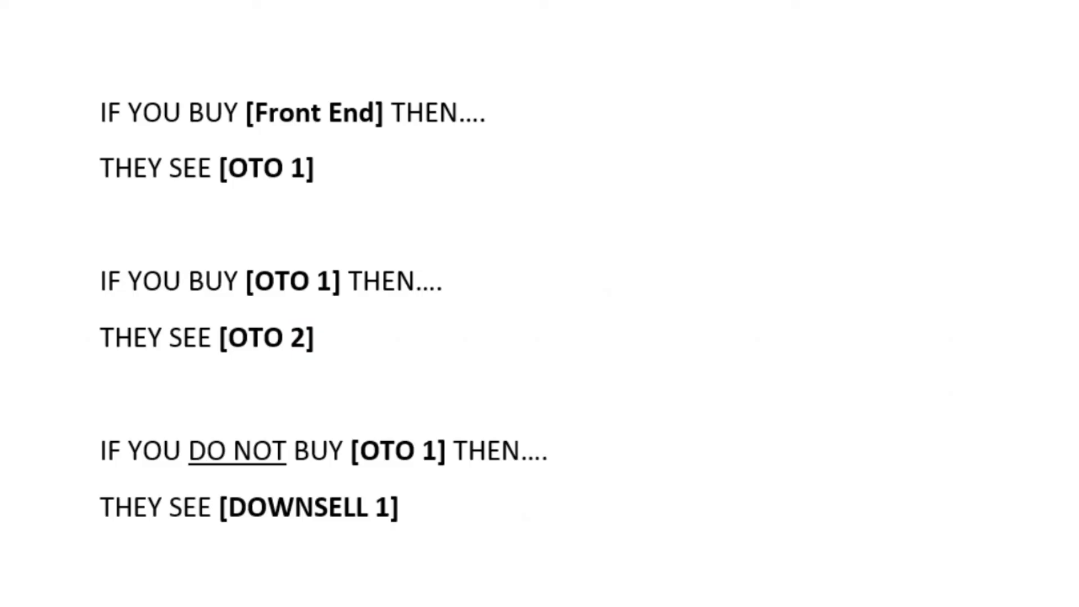
Step: Compare the diagram's OTO1 rows with the document's rules for buying and not buying OTO 1
{"action": "triple_click", "coordinate": [207, 189]}
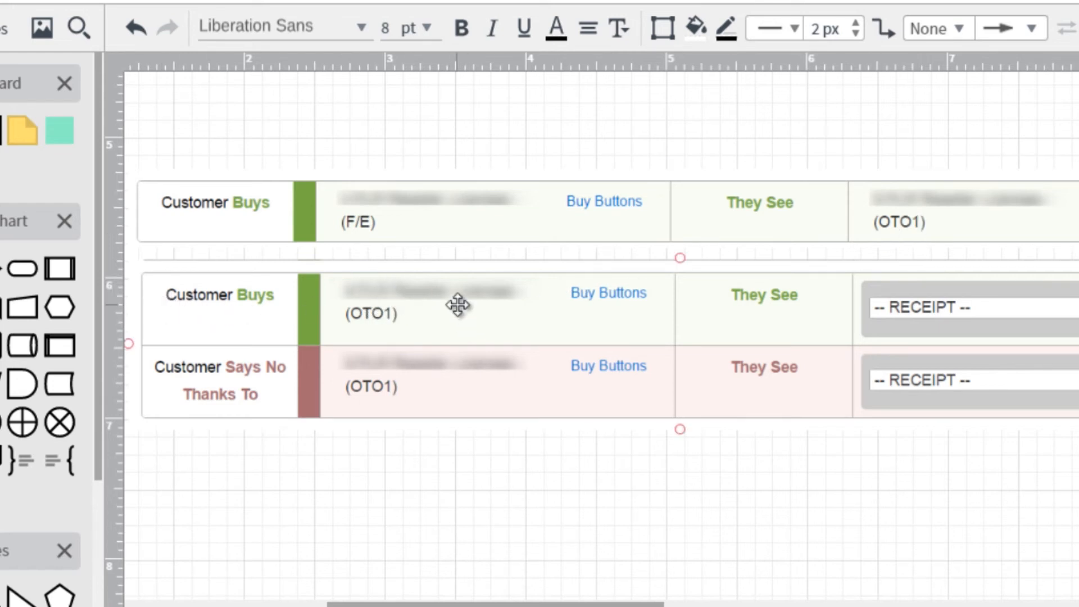
{"action": "left_click", "coordinate": [414, 294]}
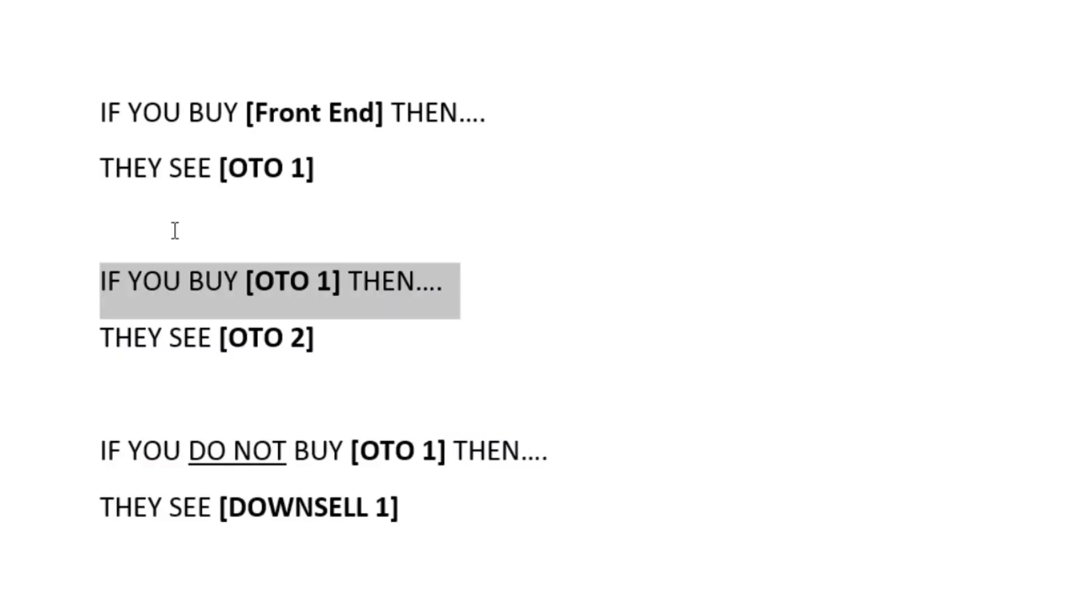
{"action": "left_click_drag", "start_coordinate": [53, 120], "coordinate": [41, 189]}
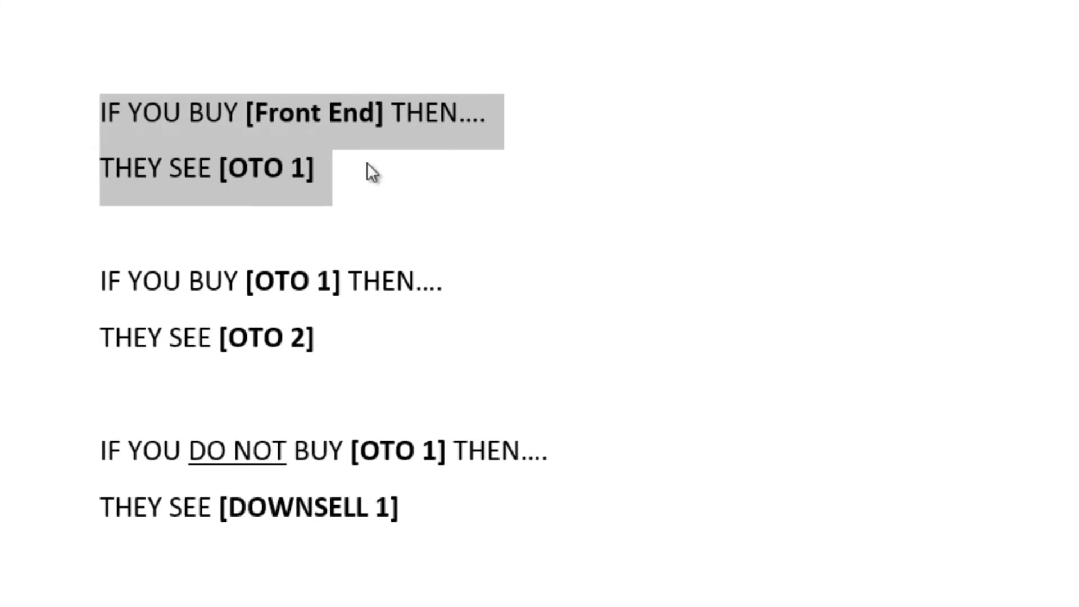
{"action": "left_click_drag", "start_coordinate": [19, 287], "coordinate": [24, 340]}
{"action": "left_click_drag", "start_coordinate": [56, 474], "coordinate": [59, 514]}
{"action": "left_click_drag", "start_coordinate": [50, 279], "coordinate": [52, 351]}
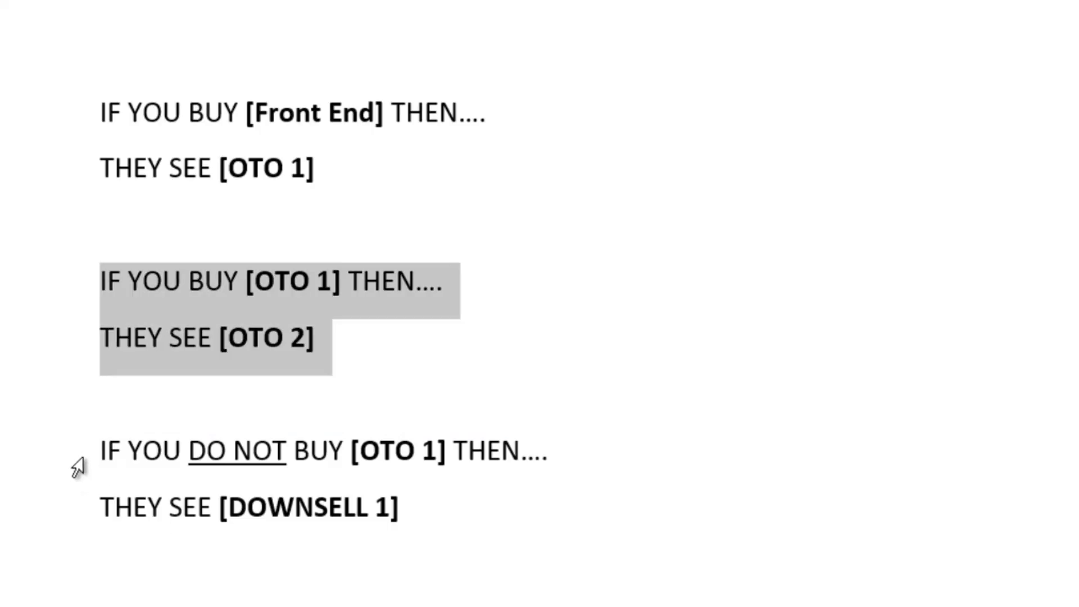
{"action": "mouse_move", "coordinate": [79, 462]}
{"action": "left_mouse_down"}
{"action": "mouse_move", "coordinate": [84, 508]}
{"action": "mouse_move", "coordinate": [96, 506]}
{"action": "left_mouse_up"}
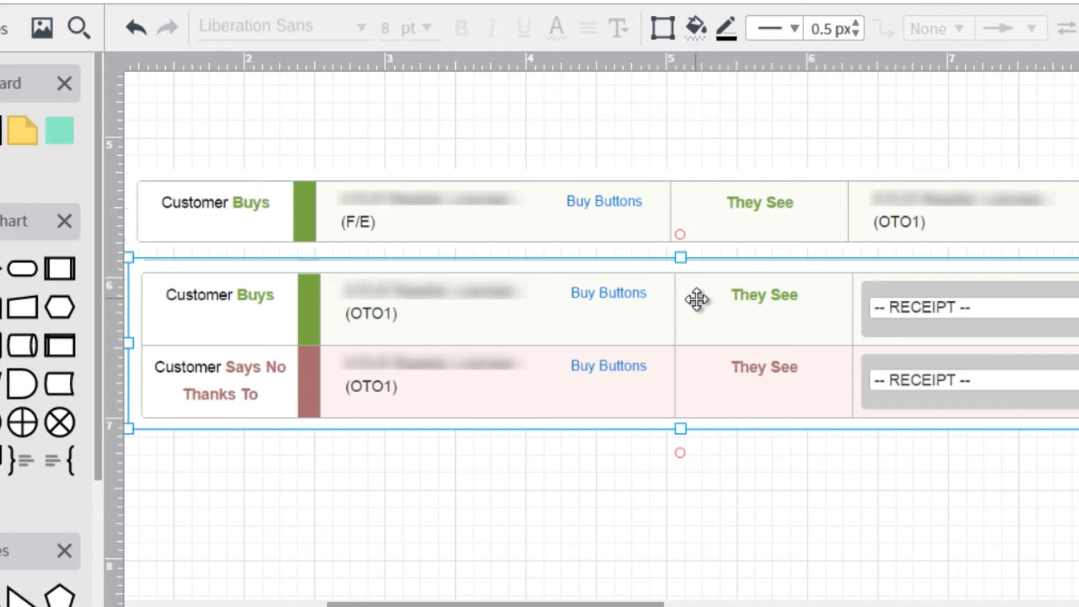
Step: Examine the branches of the Funnel Visual image further down the diagram
{"action": "scroll", "coordinate": [434, 337], "scroll_direction": "down", "scroll_amount": 5}
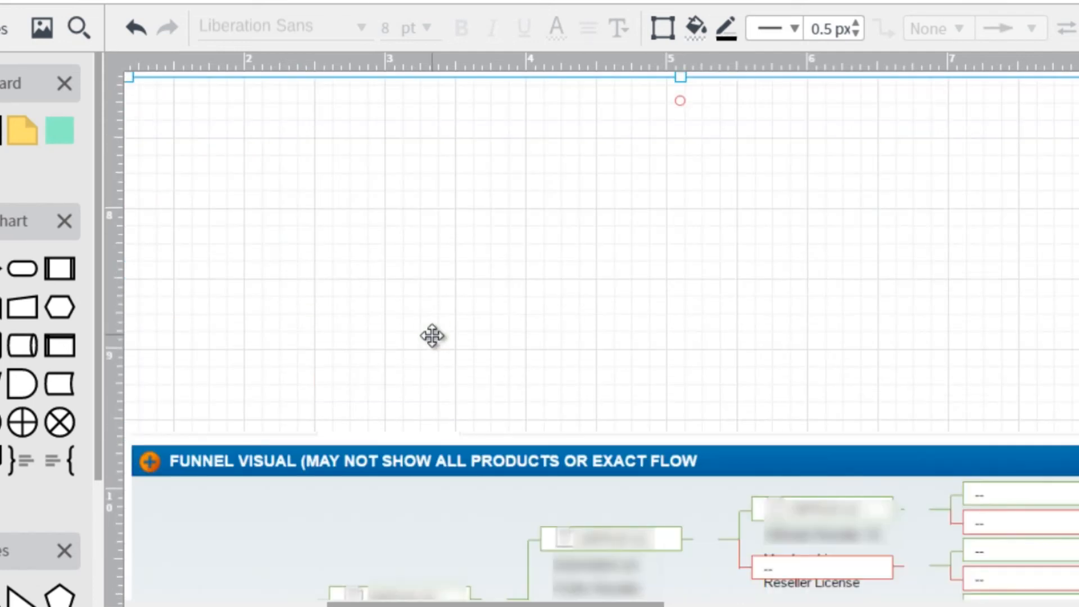
{"action": "scroll", "coordinate": [433, 336], "scroll_direction": "down", "scroll_amount": 3}
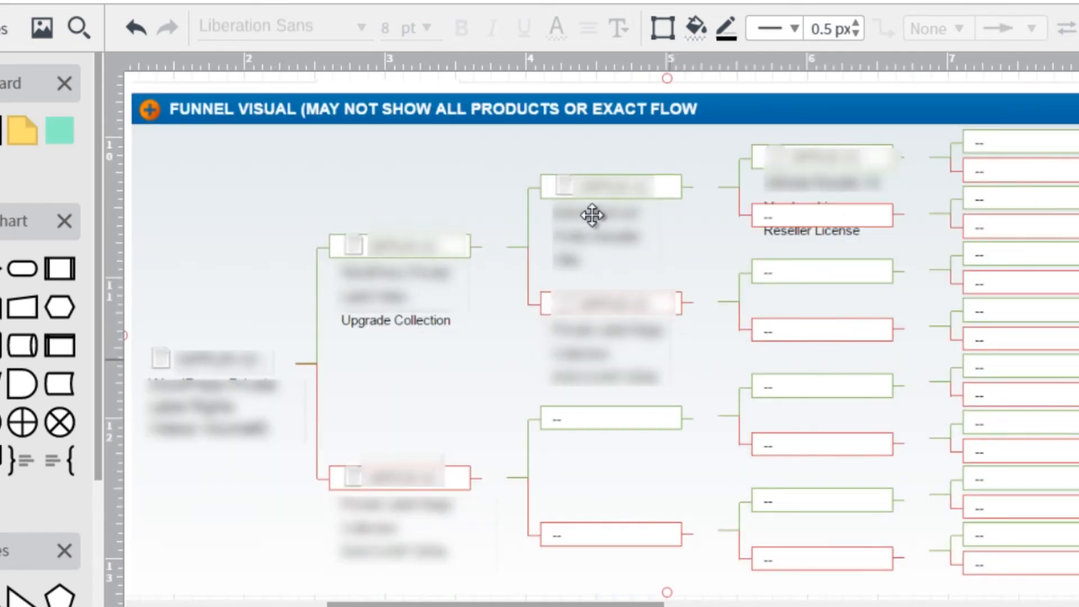
{"action": "scroll", "coordinate": [486, 330], "scroll_direction": "down", "scroll_amount": 2}
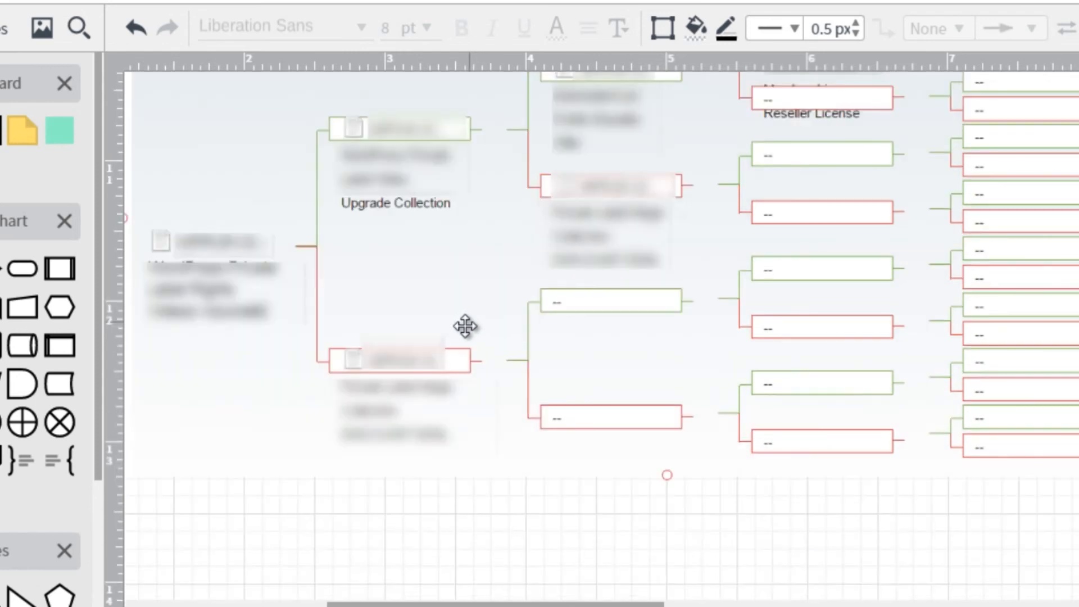
{"action": "scroll", "coordinate": [466, 325], "scroll_direction": "up", "scroll_amount": 2}
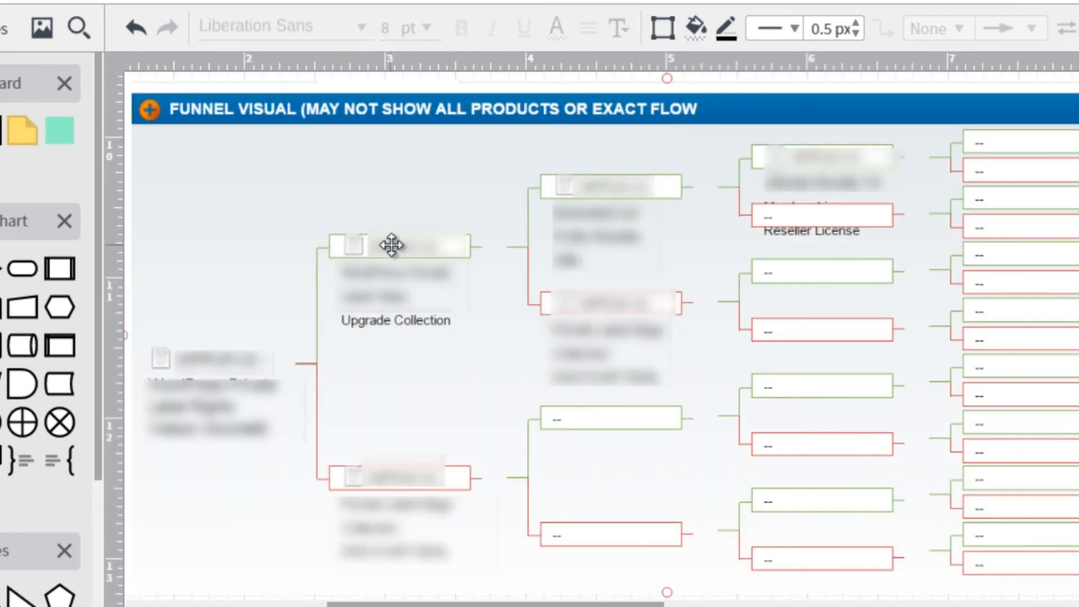
{"action": "scroll", "coordinate": [399, 275], "scroll_direction": "down", "scroll_amount": 2}
{"action": "scroll", "coordinate": [388, 275], "scroll_direction": "up", "scroll_amount": 2}
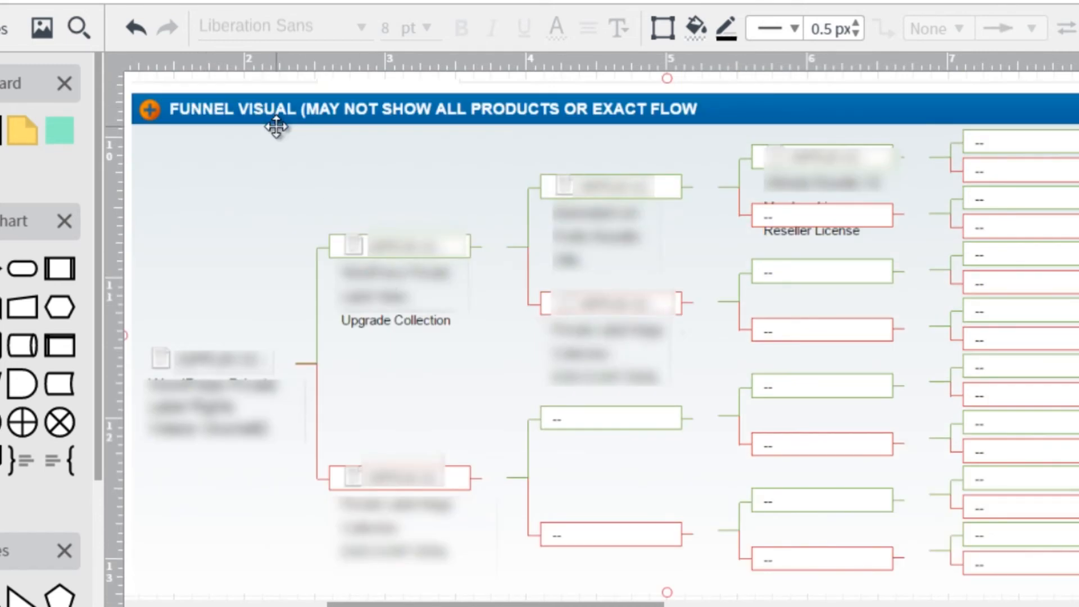
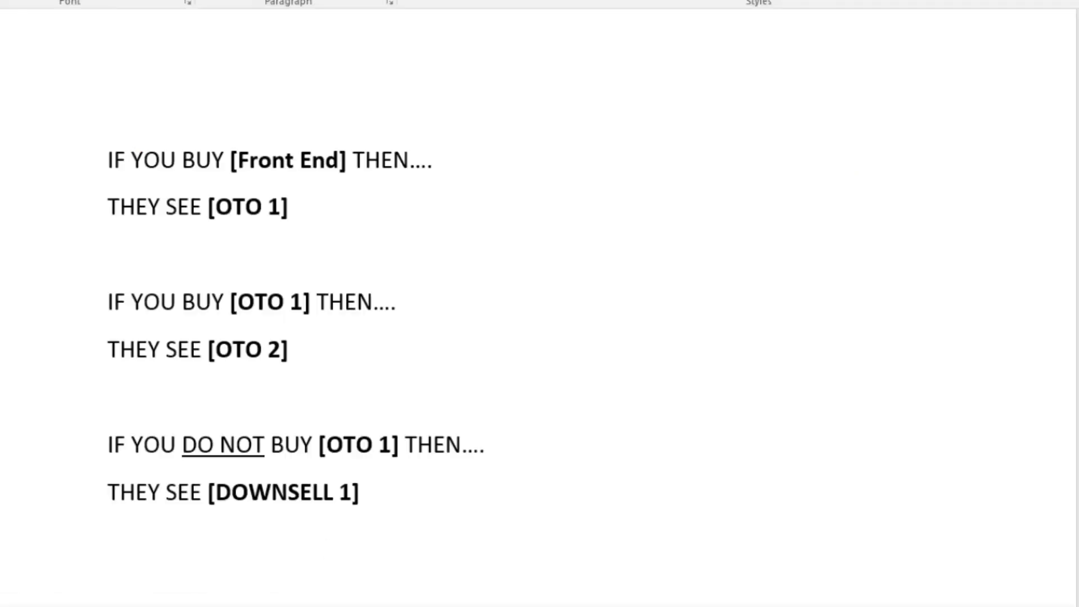
Step: Review the Downsell 1 and Front End rules in the Word document
{"action": "triple_click", "coordinate": [327, 421]}
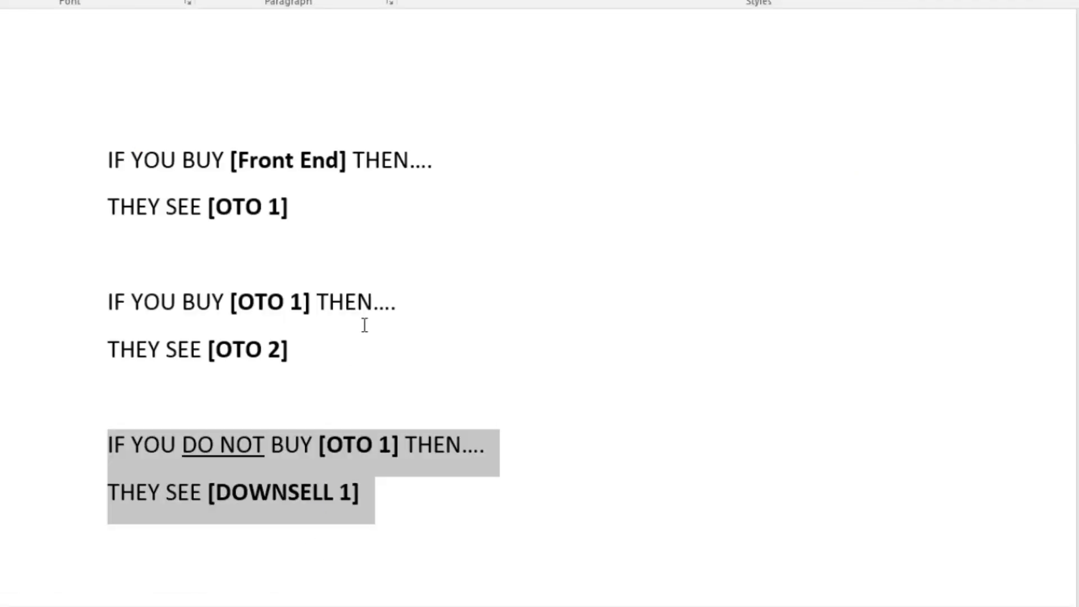
{"action": "left_click", "coordinate": [388, 304]}
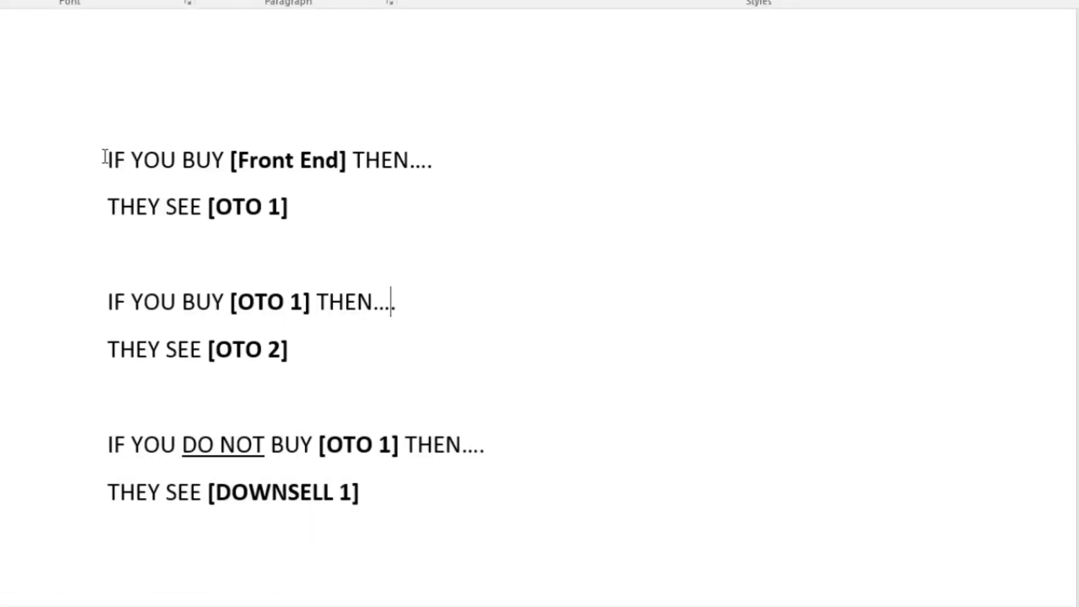
{"action": "left_click_drag", "start_coordinate": [105, 160], "coordinate": [298, 162]}
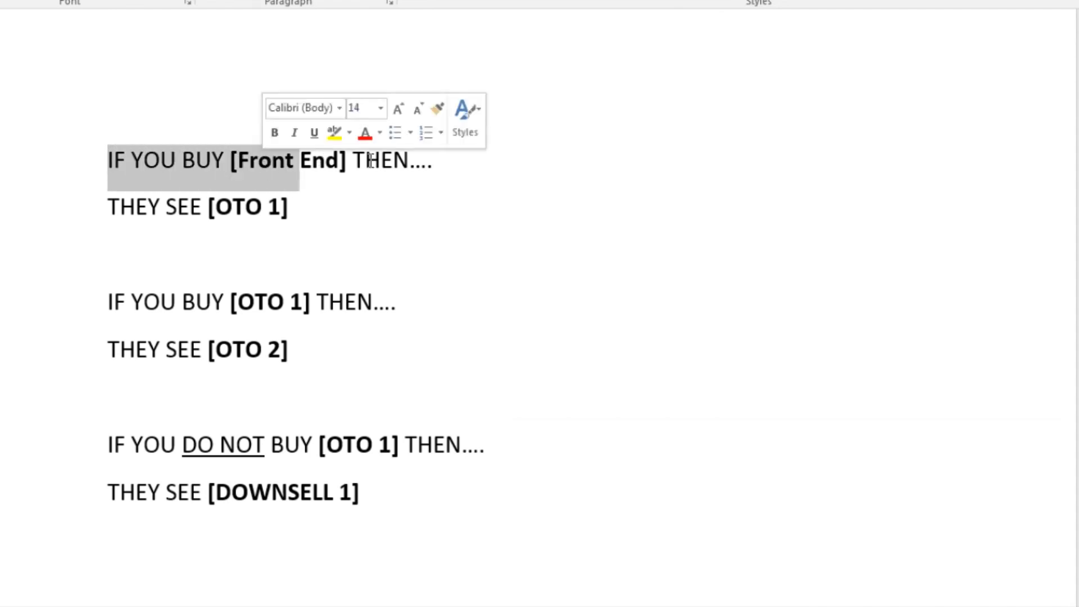
{"action": "left_click", "coordinate": [234, 205]}
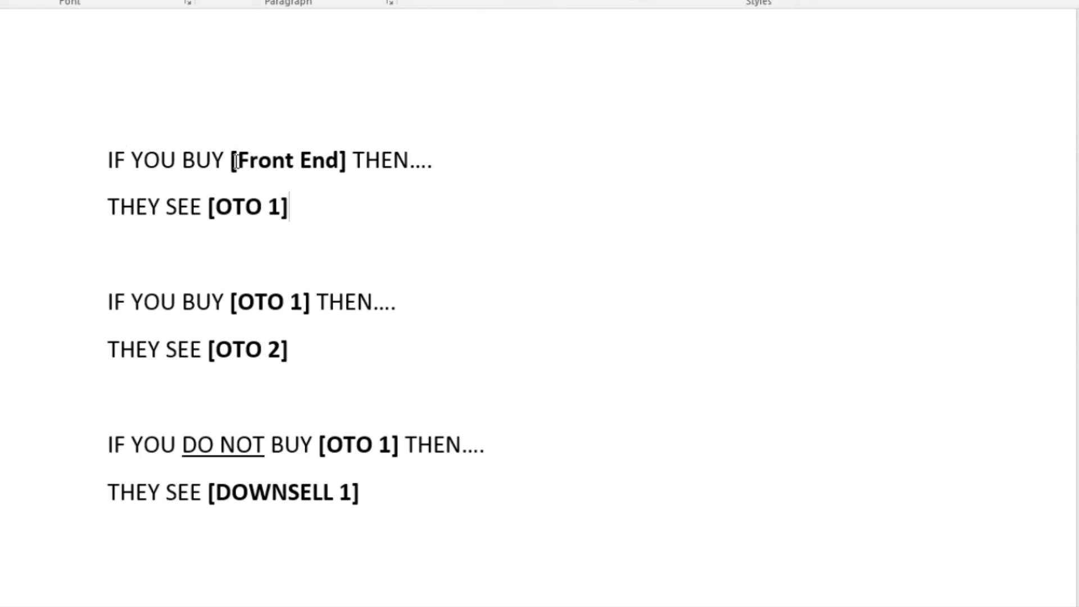
Step: Replace the whole document text with a copy of "[Front End]" placed below four blank lines
{"action": "left_click_drag", "start_coordinate": [231, 161], "coordinate": [345, 162]}
{"action": "key", "text": "ctrl+c"}
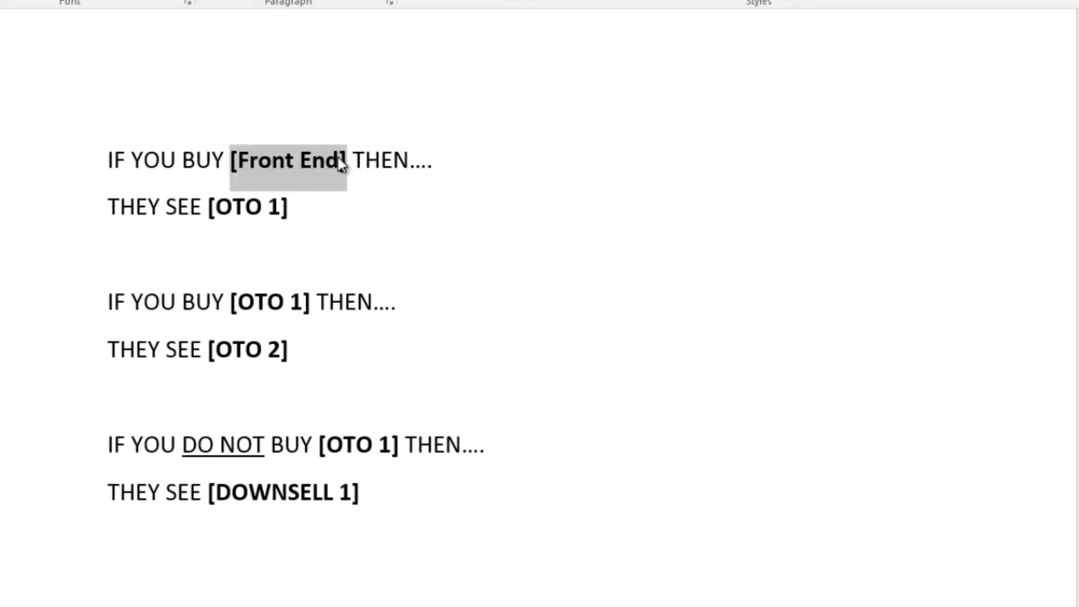
{"action": "key", "text": "ctrl+a"}
{"action": "key", "text": "BackSpace"}
{"action": "key", "text": "Return"}
{"action": "key", "text": "Return"}
{"action": "key", "text": "Return"}
{"action": "key", "text": "Return"}
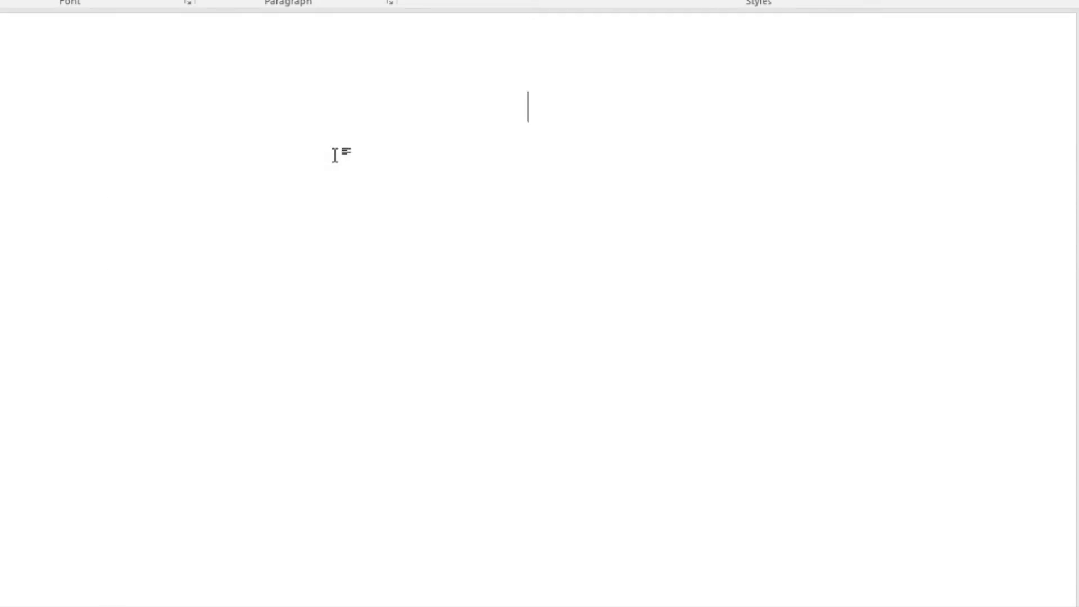
{"action": "key", "text": "ctrl+v"}
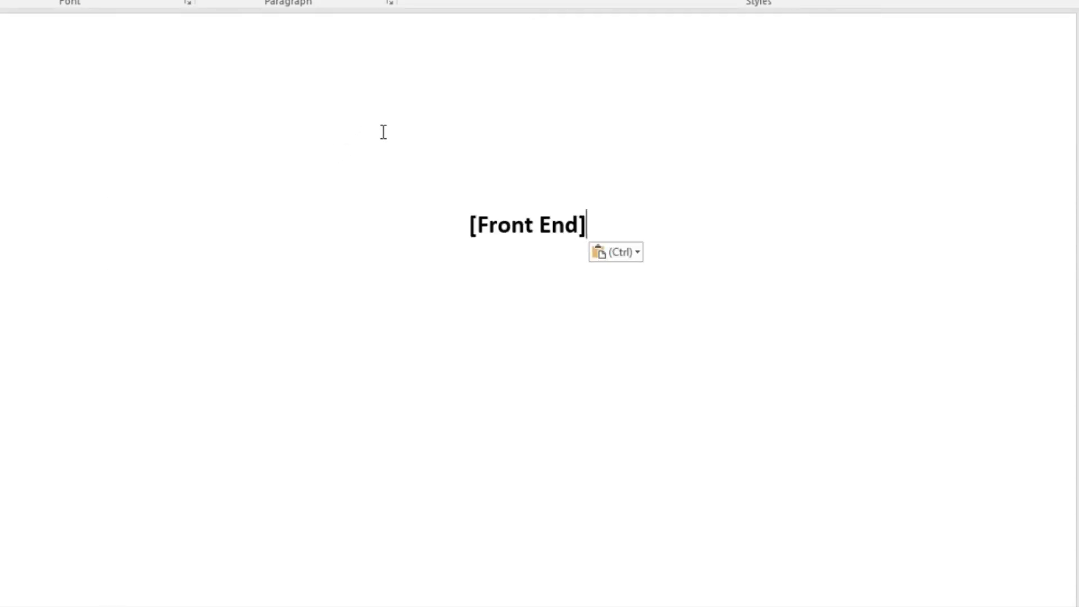
Step: Enlarge the document's "[Front End]" text by two font size increments
{"action": "key", "text": "ctrl+a"}
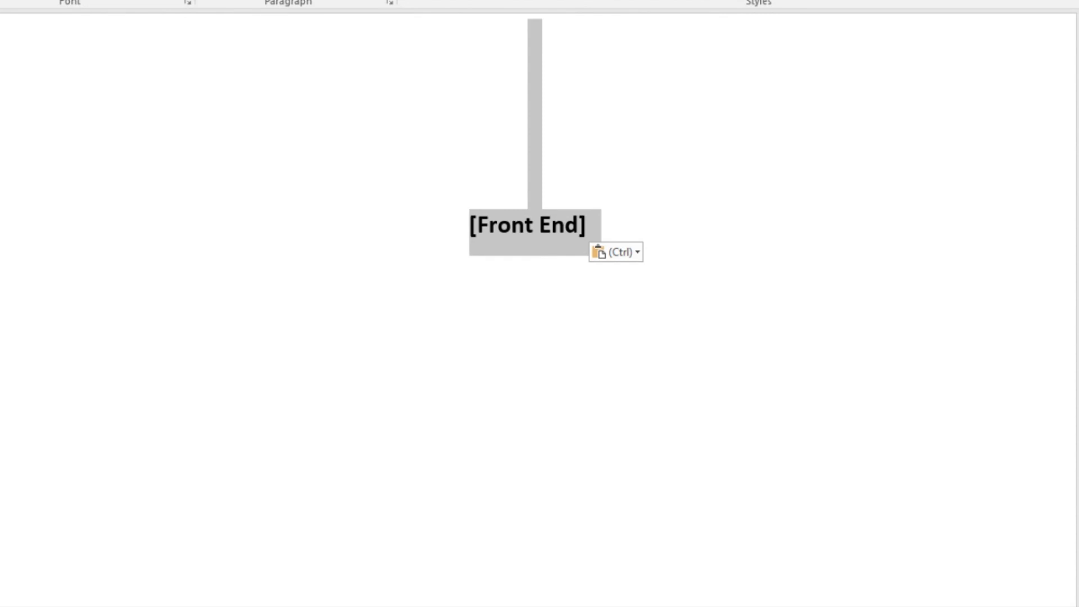
{"action": "key", "text": "ctrl+shift+period"}
{"action": "key", "text": "ctrl+shift+period"}
{"action": "left_click", "coordinate": [718, 248]}
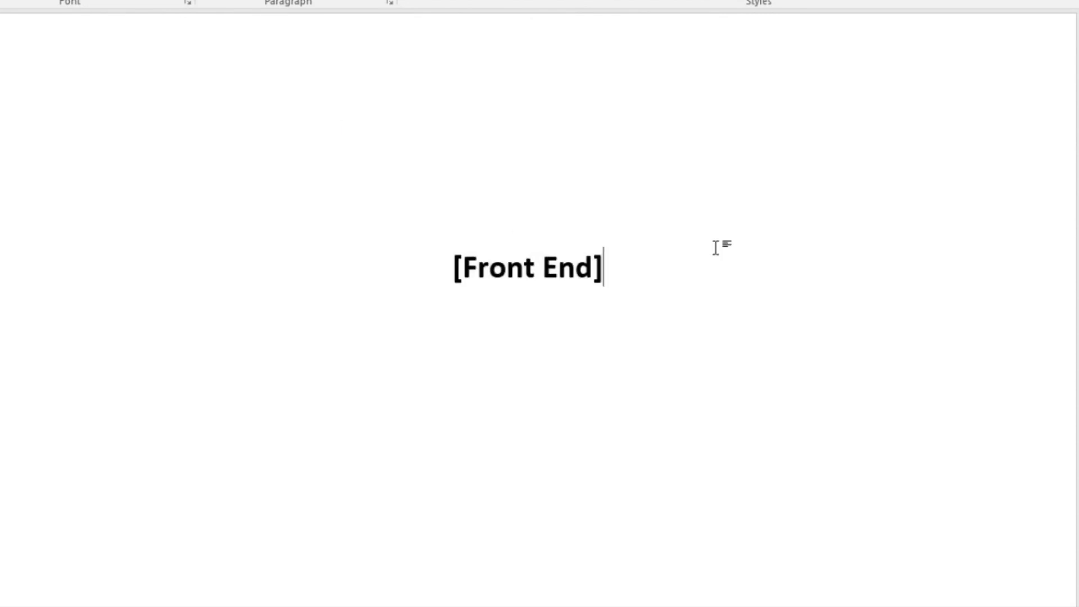
Step: Extend the heading to read "[Front End] – BUY BUTTON"
{"action": "scroll", "coordinate": [715, 248], "scroll_direction": "down", "scroll_amount": 1}
{"action": "type", "text": "-"}
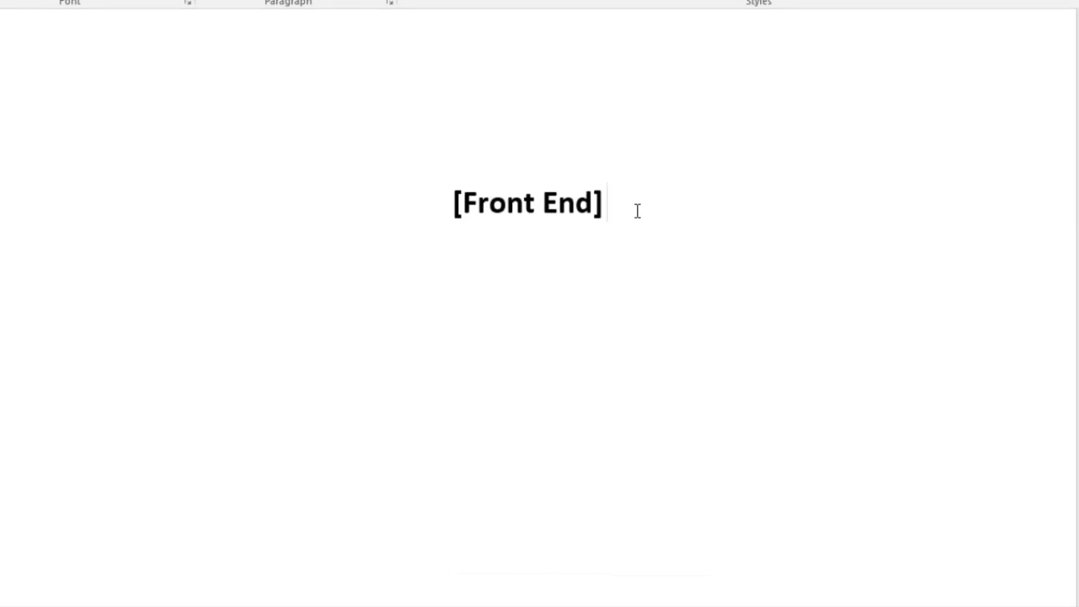
{"action": "type", "text": " B"}
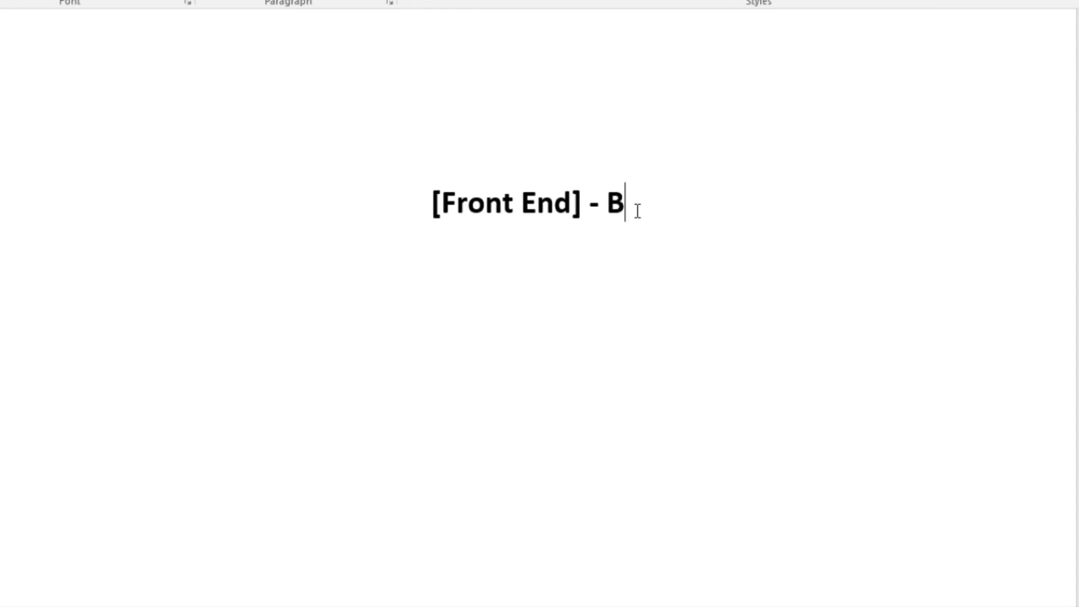
{"action": "type", "text": "UY B"}
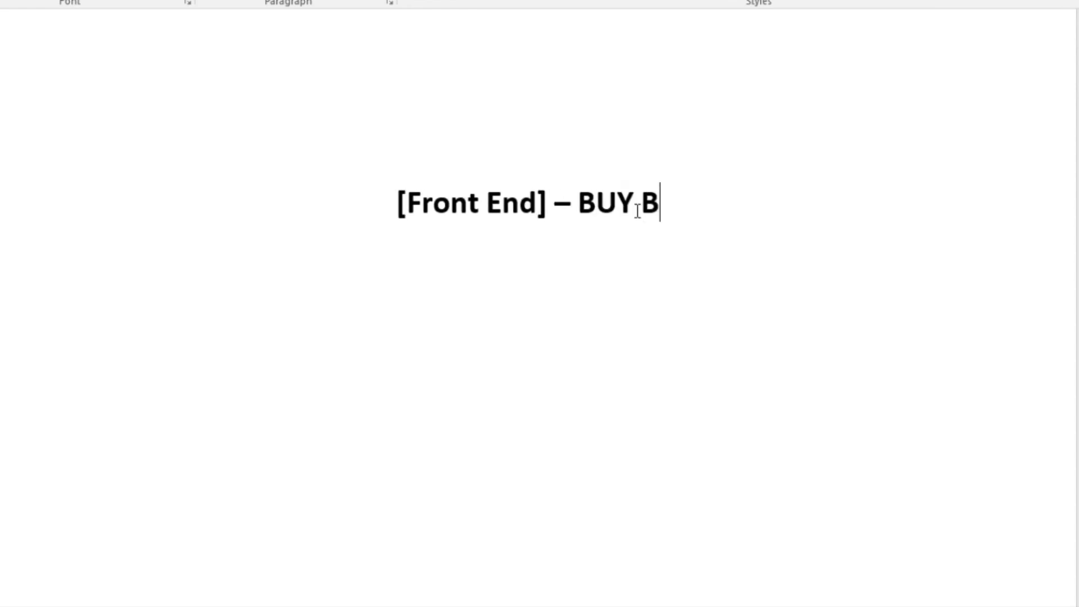
{"action": "type", "text": "UTTON"}
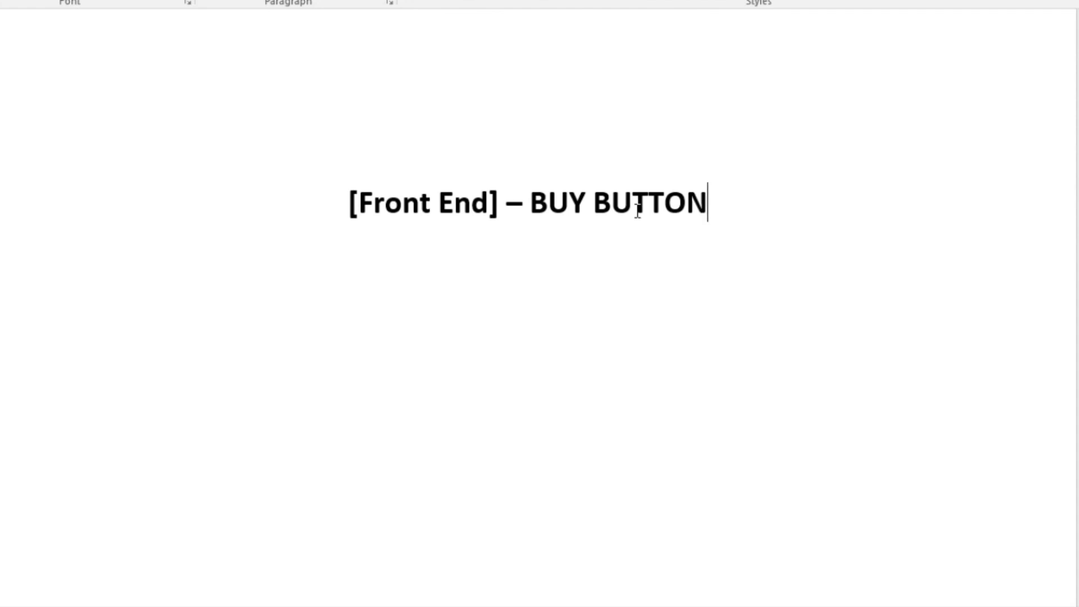
{"action": "key", "text": "ctrl+Left"}
{"action": "key", "text": "ctrl+Left"}
{"action": "scroll", "coordinate": [505, 221], "scroll_direction": "down", "scroll_amount": 1}
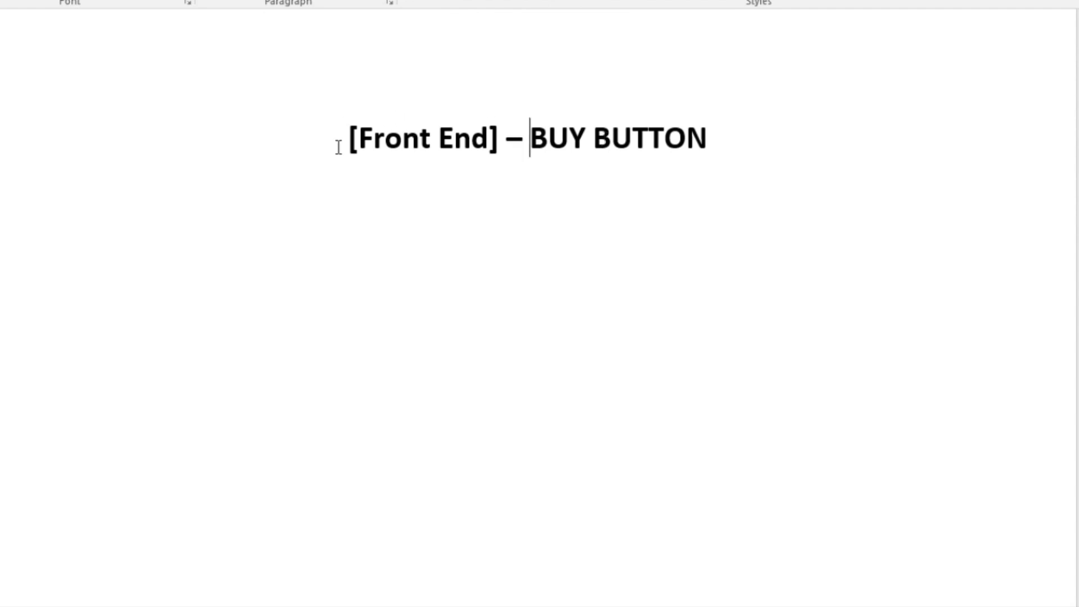
Step: Duplicate the "[Front End] – BUY BUTTON" line below the original with a blank line between them
{"action": "left_click_drag", "start_coordinate": [339, 146], "coordinate": [725, 142]}
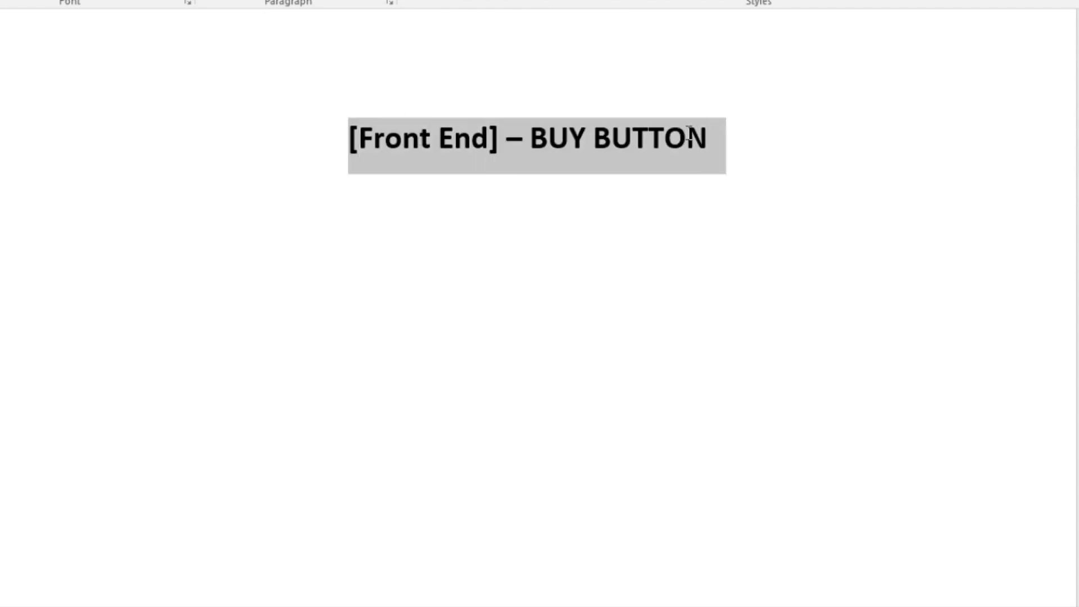
{"action": "left_click", "coordinate": [735, 140]}
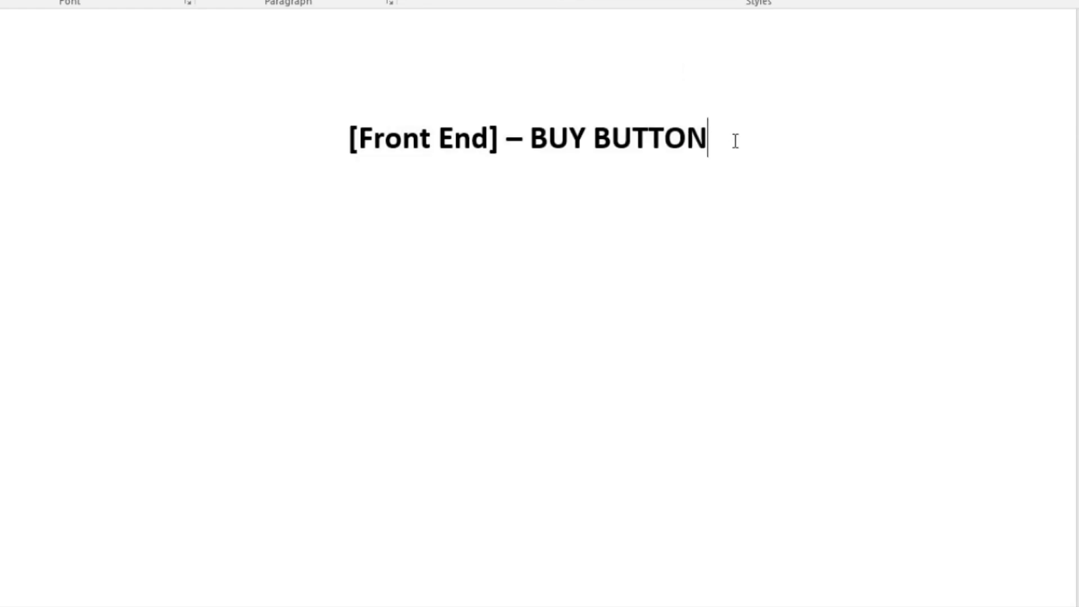
{"action": "key", "text": "Home"}
{"action": "key", "text": "shift+End"}
{"action": "key", "text": "ctrl+c"}
{"action": "key", "text": "End"}
{"action": "key", "text": "Return"}
{"action": "key", "text": "ctrl+v"}
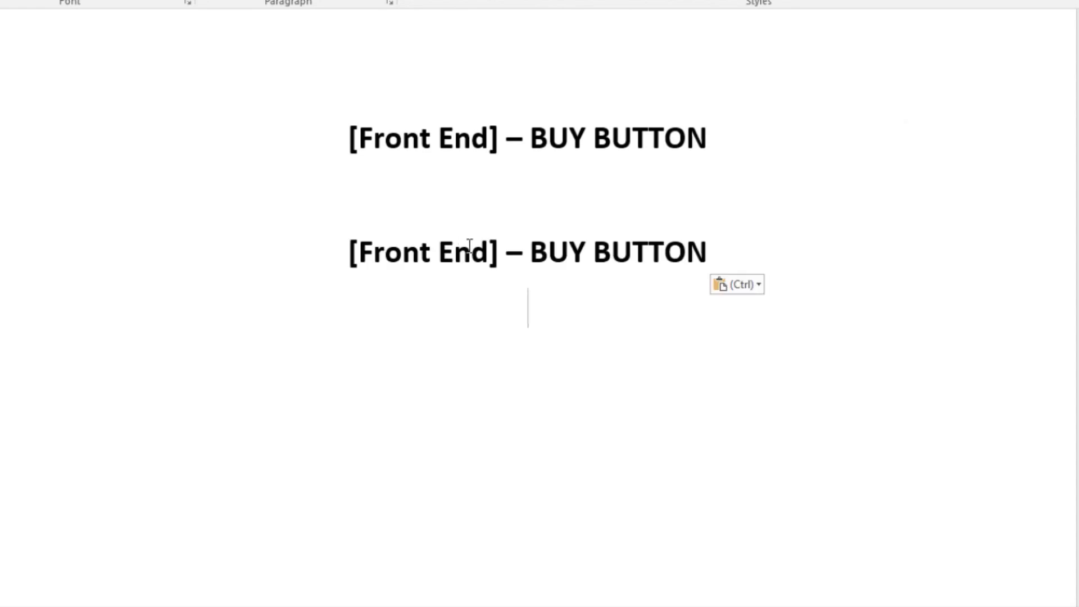
Step: Change the copied line to "[OTO1] – BUY BUTTON"
{"action": "left_click_drag", "start_coordinate": [488, 253], "coordinate": [357, 246]}
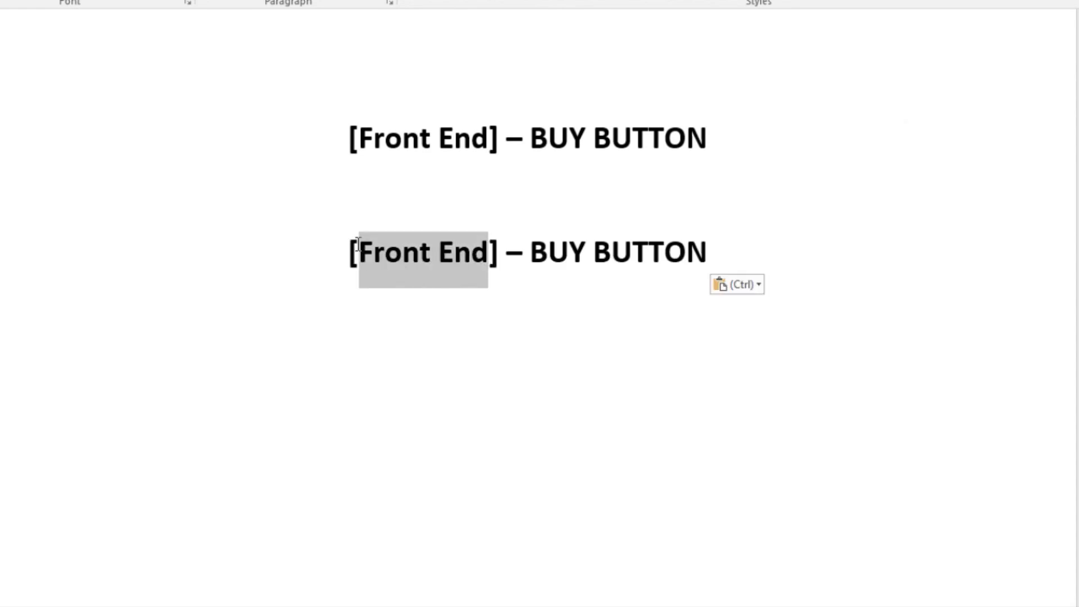
{"action": "type", "text": "OTO1"}
{"action": "key", "text": "End"}
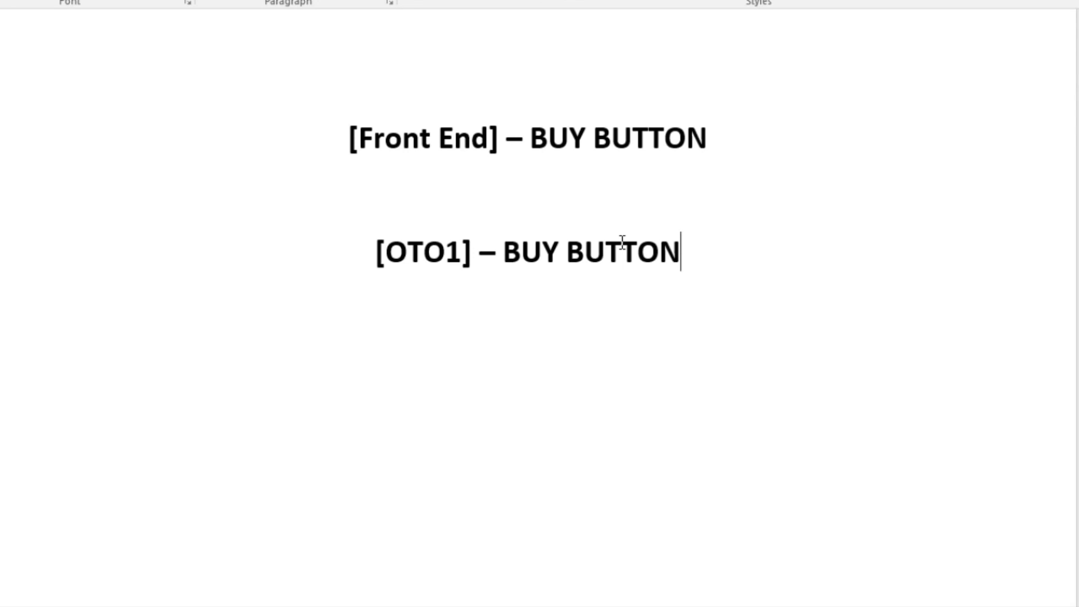
Step: Extend the OTO1 line to read "[OTO1] – BUY BUTTON, No Thanks." with a double space after the comma
{"action": "type", "text": ","}
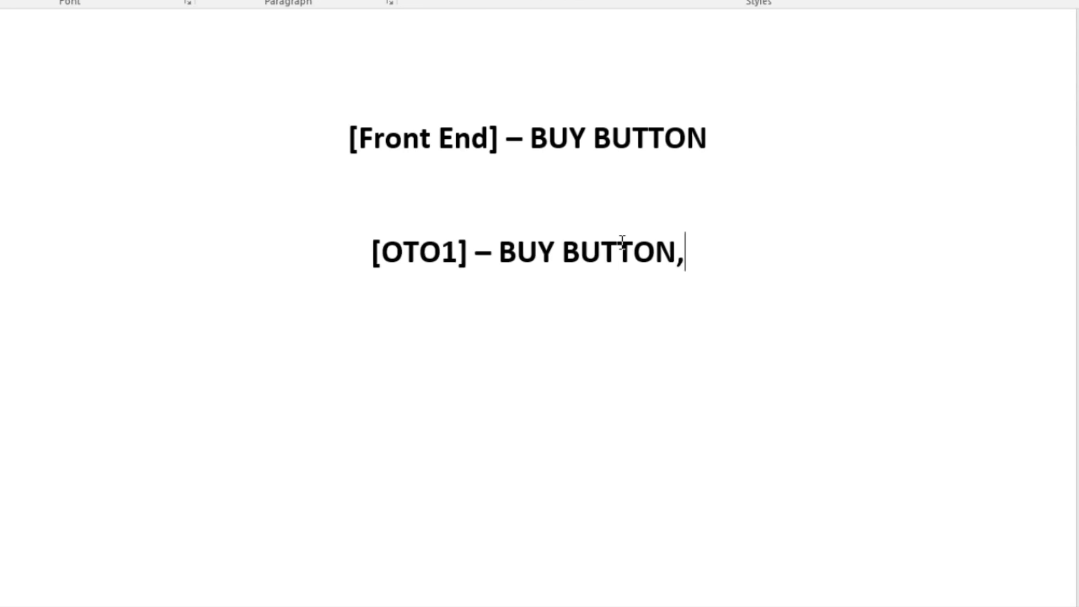
{"action": "type", "text": " not than"}
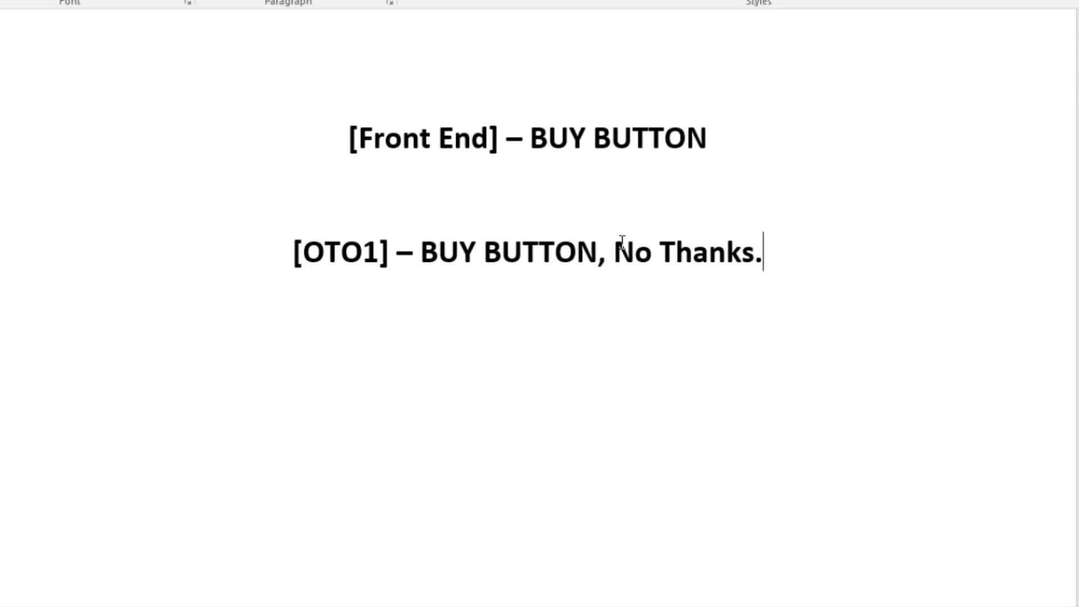
{"action": "key", "text": "Left"}
{"action": "left_click", "coordinate": [618, 252]}
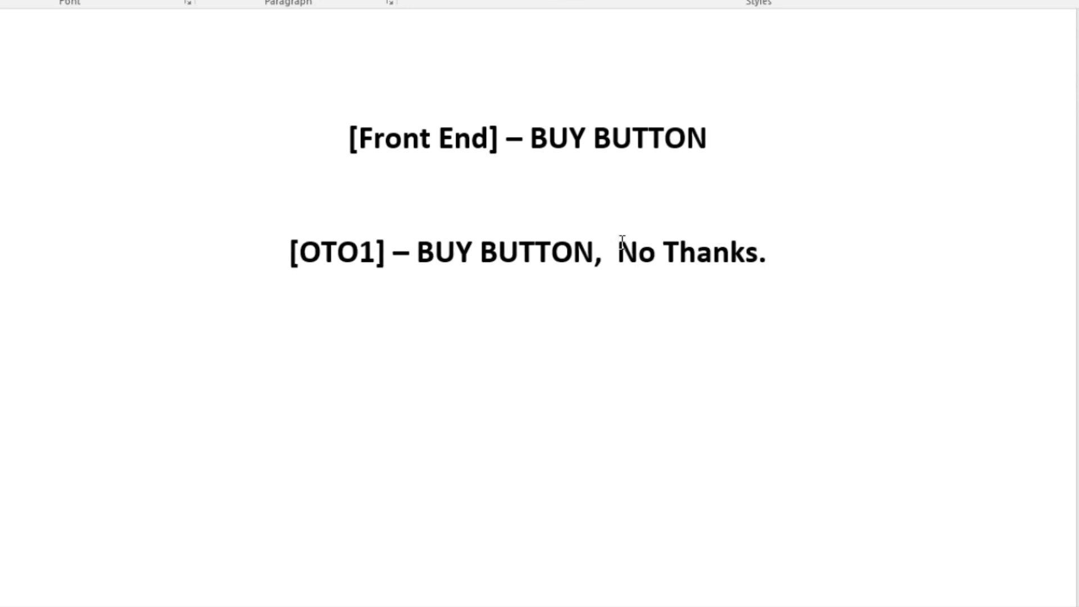
{"action": "key", "text": "ctrl+Left"}
{"action": "key", "text": "ctrl+Left"}
{"action": "key", "text": "ctrl+Left"}
{"action": "key", "text": "ctrl+Right"}
{"action": "key", "text": "ctrl+Right"}
{"action": "key", "text": "ctrl+Right"}
{"action": "key", "text": "ctrl+Right"}
{"action": "key", "text": "ctrl+Right"}
Step: Switch to the JVZoo sales funnel and copy the HTML code of Button #2 for the Wordpress Theme Design Reseller License
{"action": "left_click", "coordinate": [133, 605]}
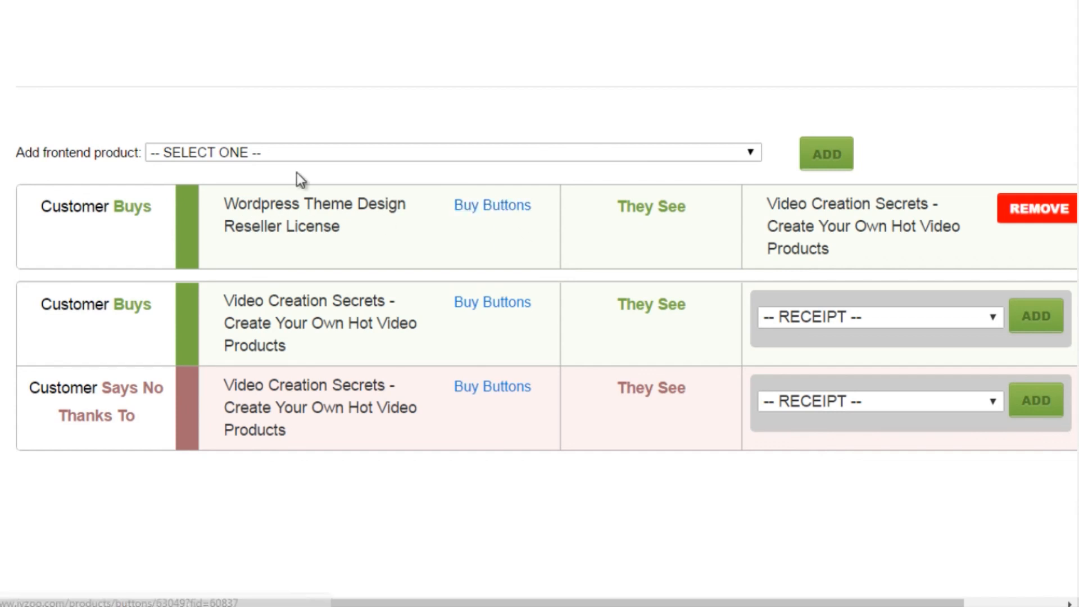
{"action": "left_click", "coordinate": [510, 209]}
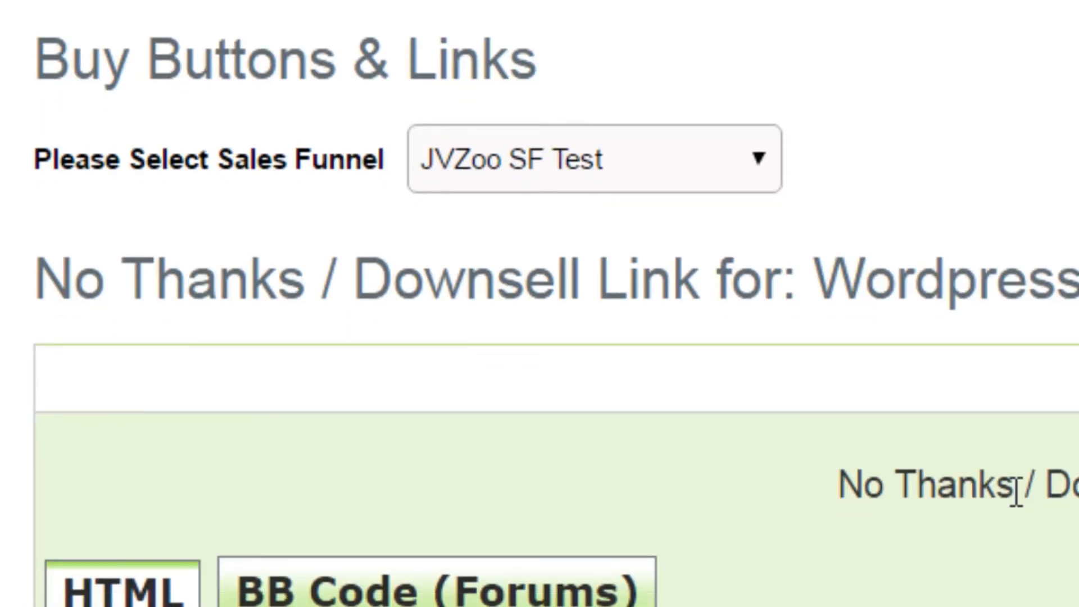
{"action": "scroll", "coordinate": [1016, 492], "scroll_direction": "down", "scroll_amount": 2}
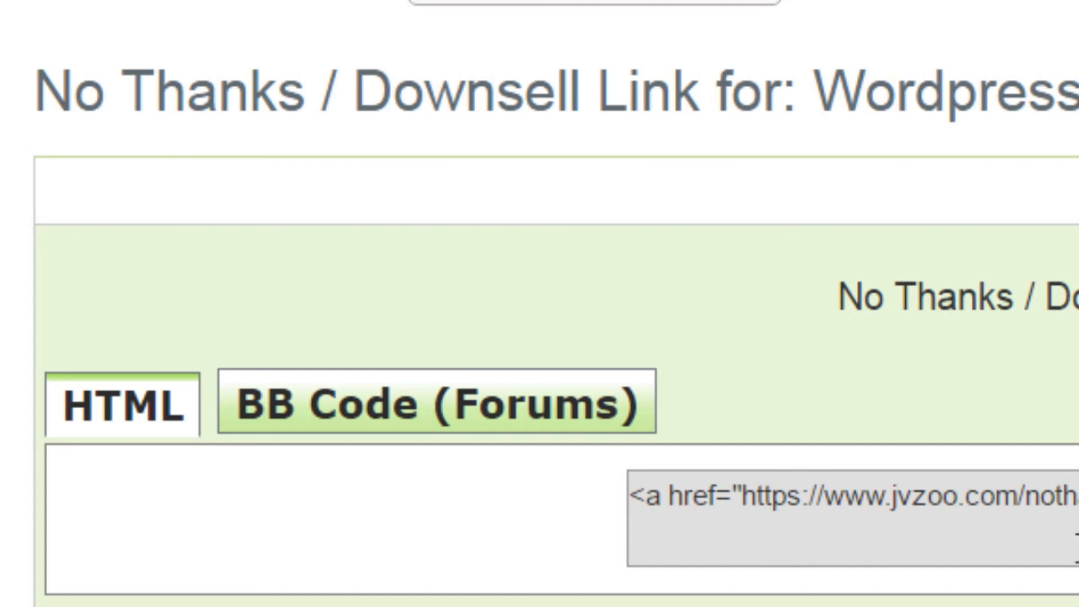
{"action": "scroll", "coordinate": [540, 304], "scroll_direction": "down", "scroll_amount": 10}
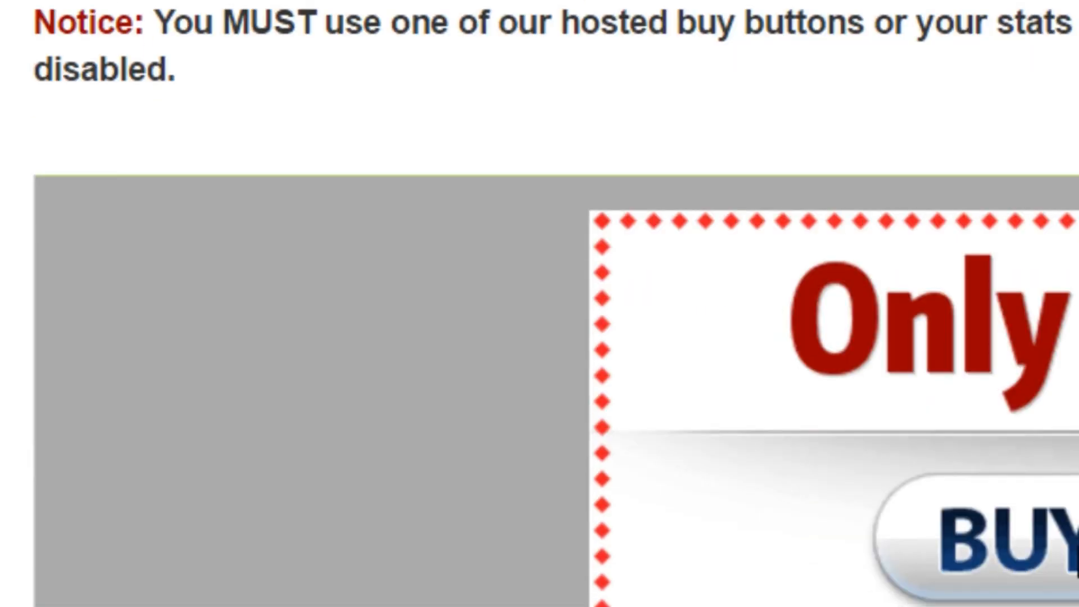
{"action": "scroll", "coordinate": [652, 595], "scroll_direction": "down", "scroll_amount": 5}
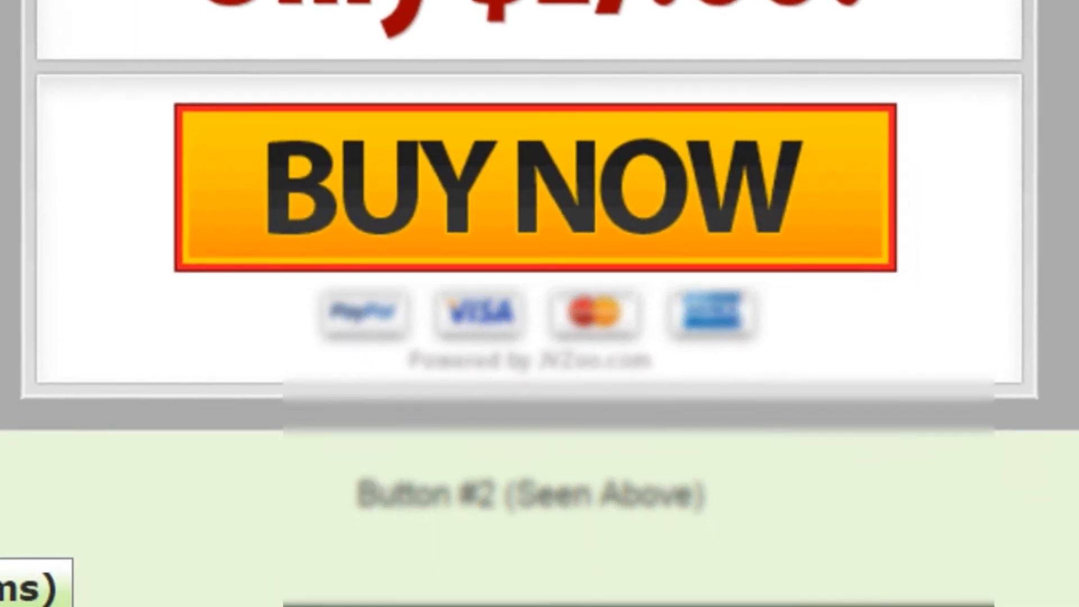
{"action": "right_click", "coordinate": [232, 593]}
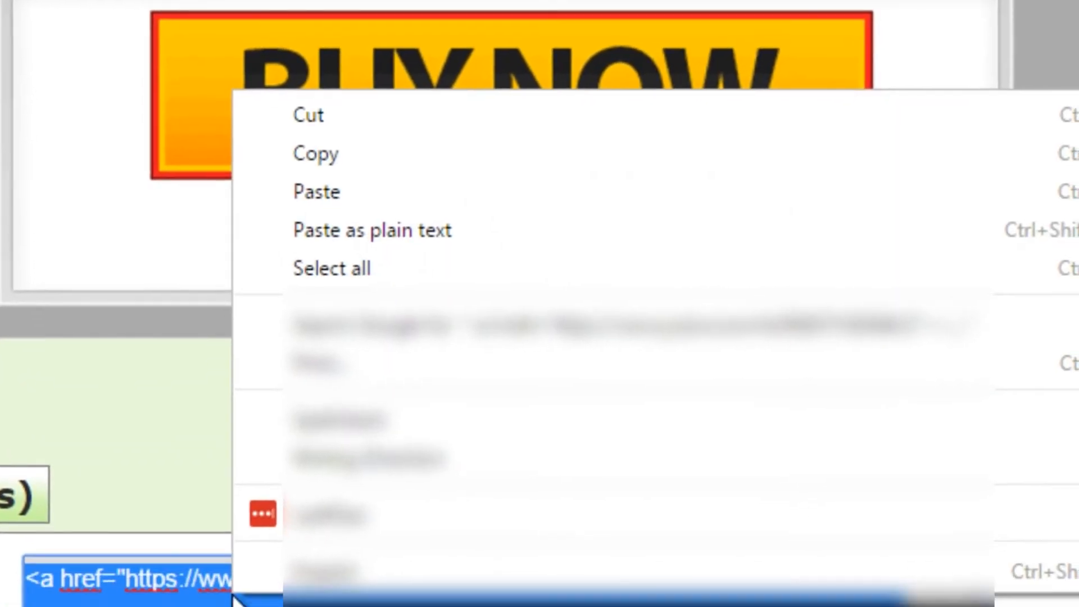
{"action": "left_click", "coordinate": [384, 142]}
Step: Switch back to the Word document and strike through the "[Front End] – BUY BUTTON" line
{"action": "left_click", "coordinate": [227, 437]}
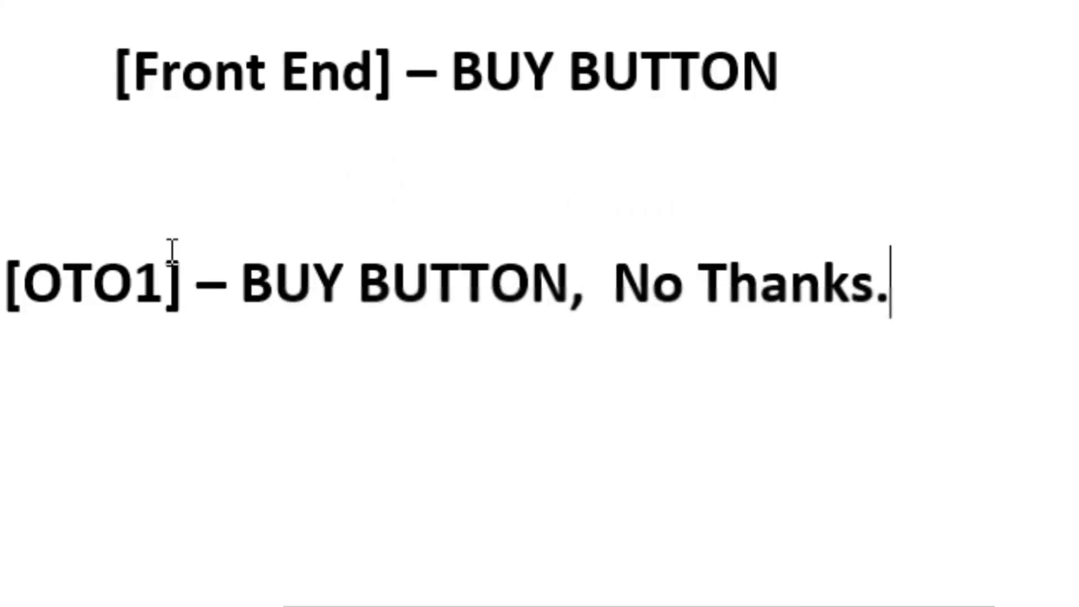
{"action": "left_click", "coordinate": [7, 66]}
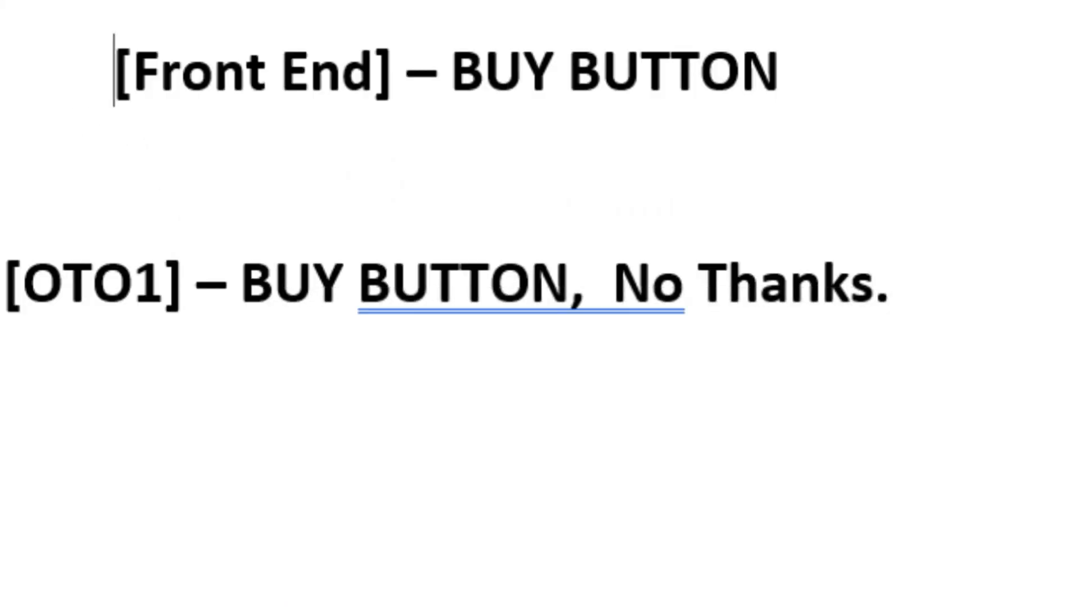
{"action": "left_click_drag", "start_coordinate": [80, 91], "coordinate": [871, 68]}
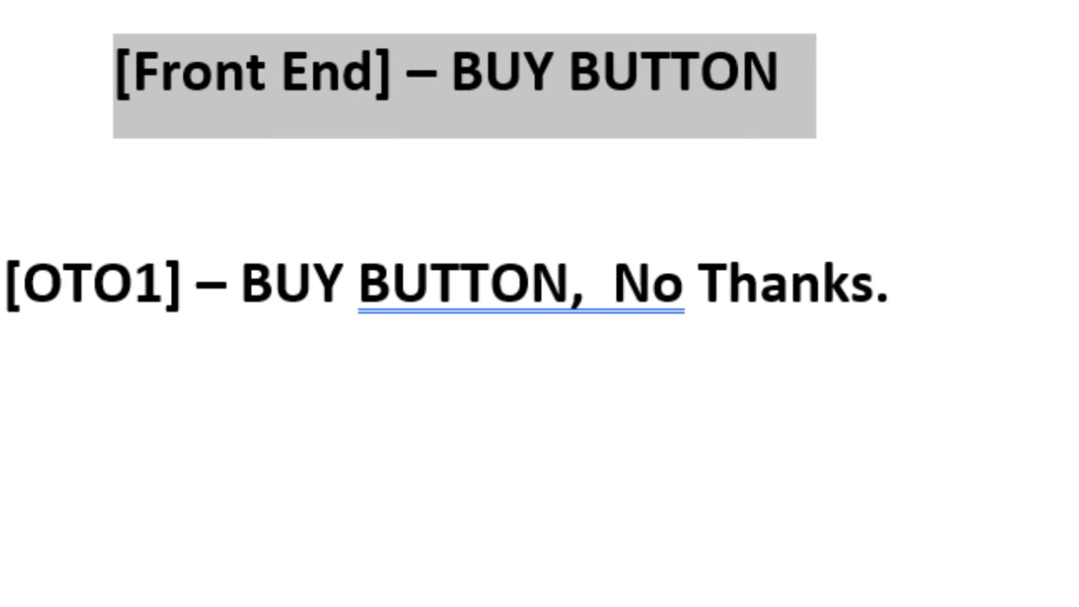
{"action": "left_click", "coordinate": [147, 1]}
{"action": "left_click", "coordinate": [475, 65]}
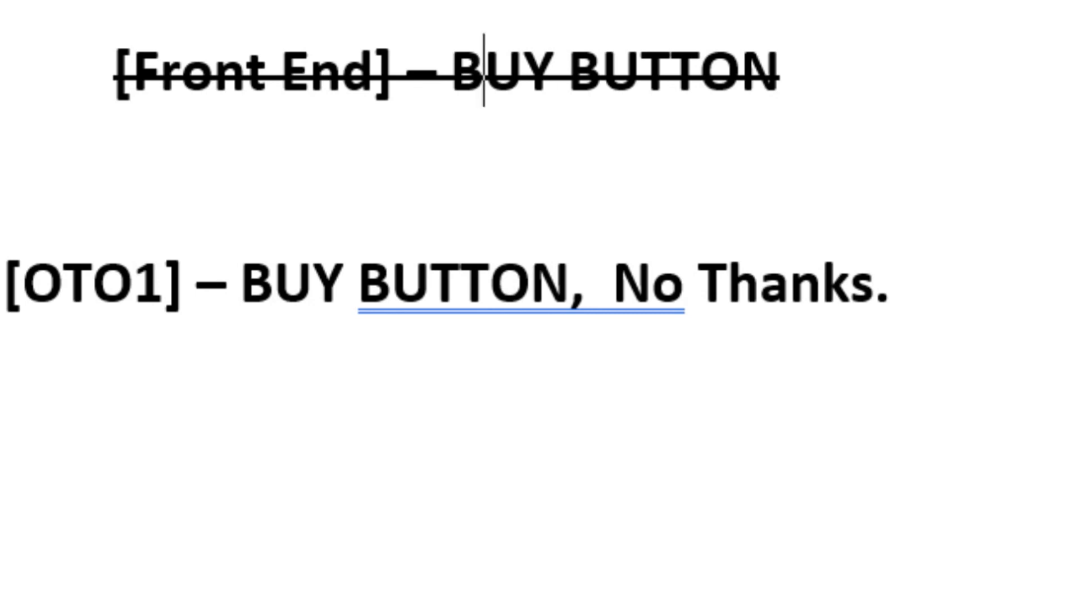
Step: Switch to the JVZoo sales funnel and copy the HTML No Thanks / Downsell link code for the Video Creation Secrets product
{"action": "left_click_drag", "start_coordinate": [6, 279], "coordinate": [870, 278]}
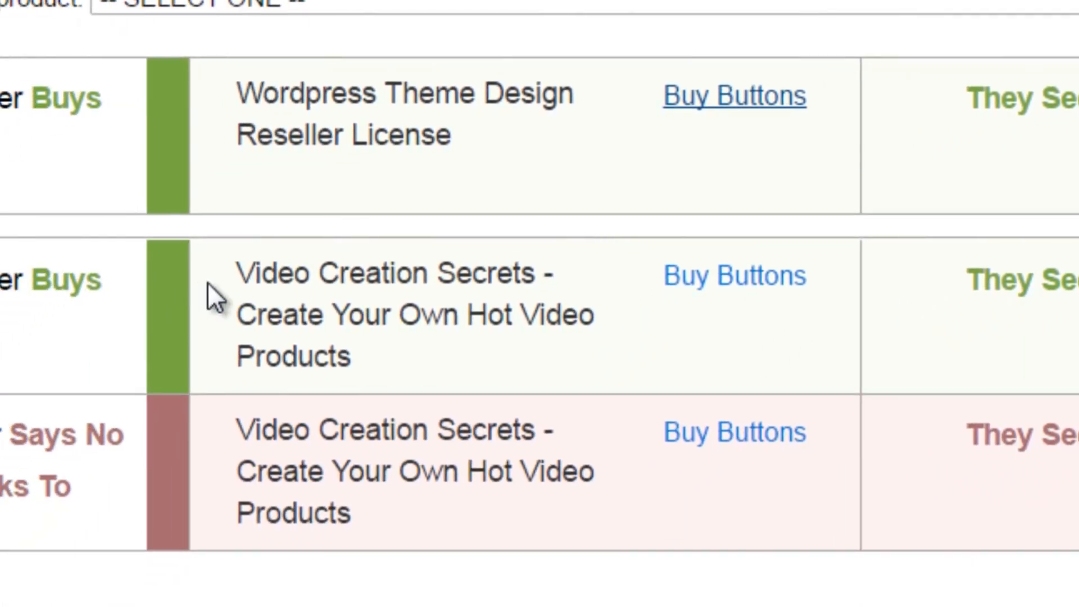
{"action": "left_click_drag", "start_coordinate": [236, 273], "coordinate": [489, 351]}
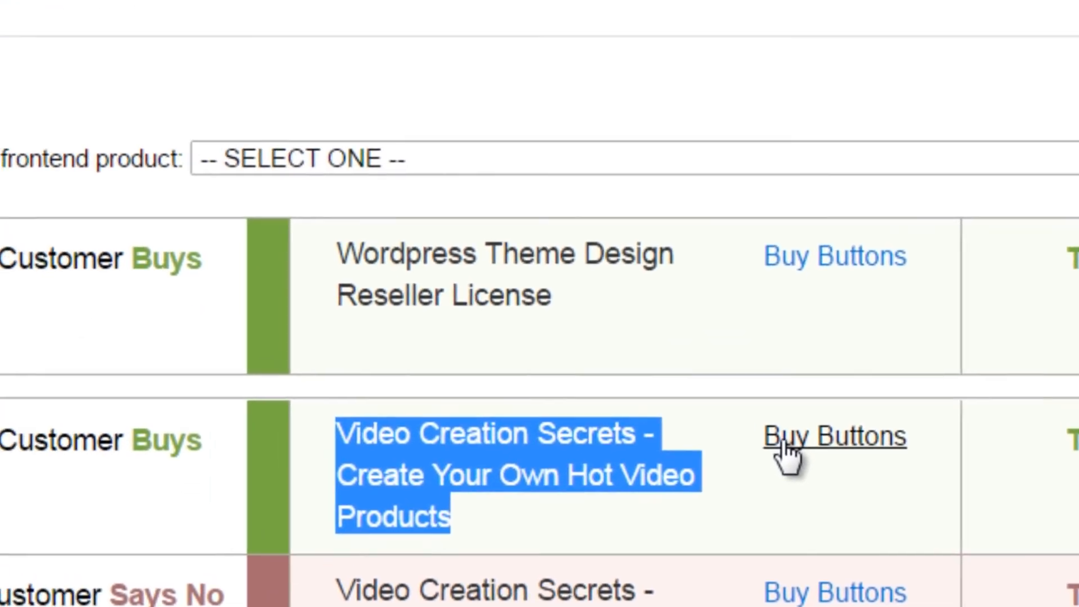
{"action": "left_click", "coordinate": [685, 281]}
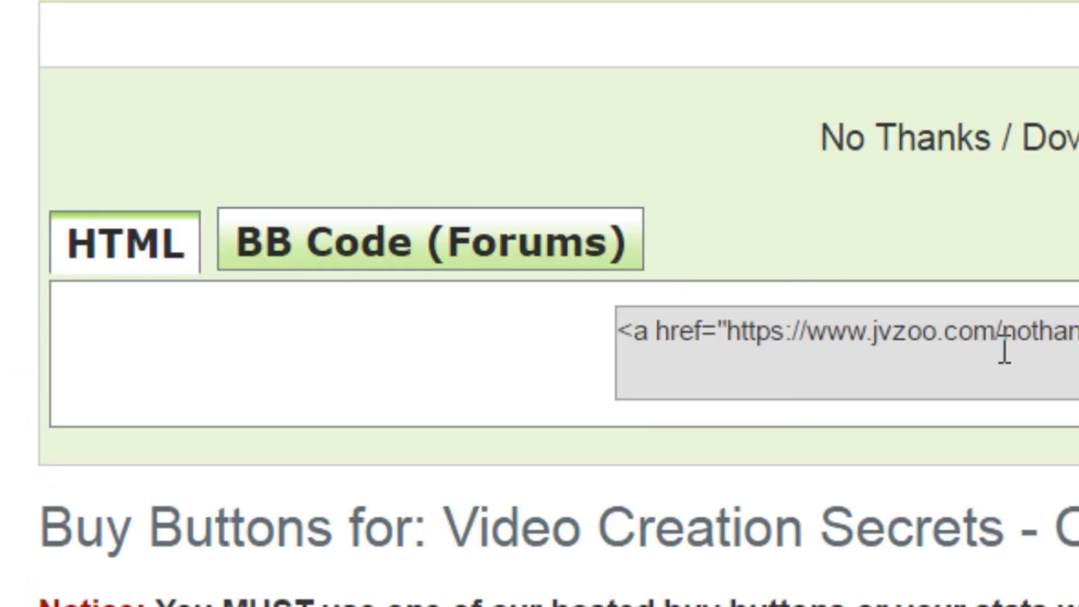
{"action": "left_click", "coordinate": [881, 335]}
{"action": "right_click", "coordinate": [925, 339]}
{"action": "left_click", "coordinate": [976, 419]}
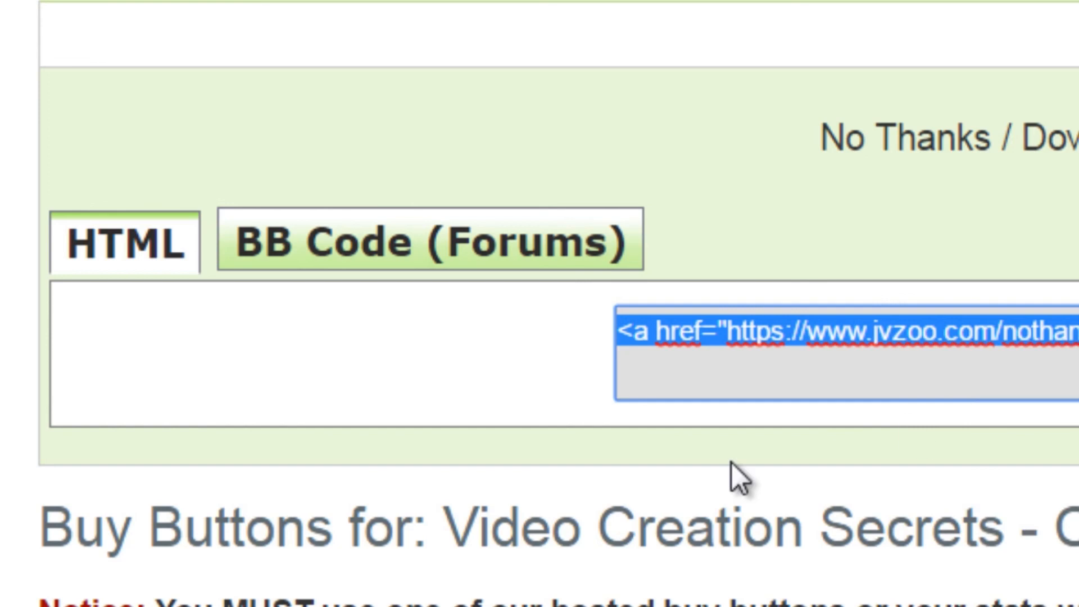
{"action": "left_click", "coordinate": [731, 462]}
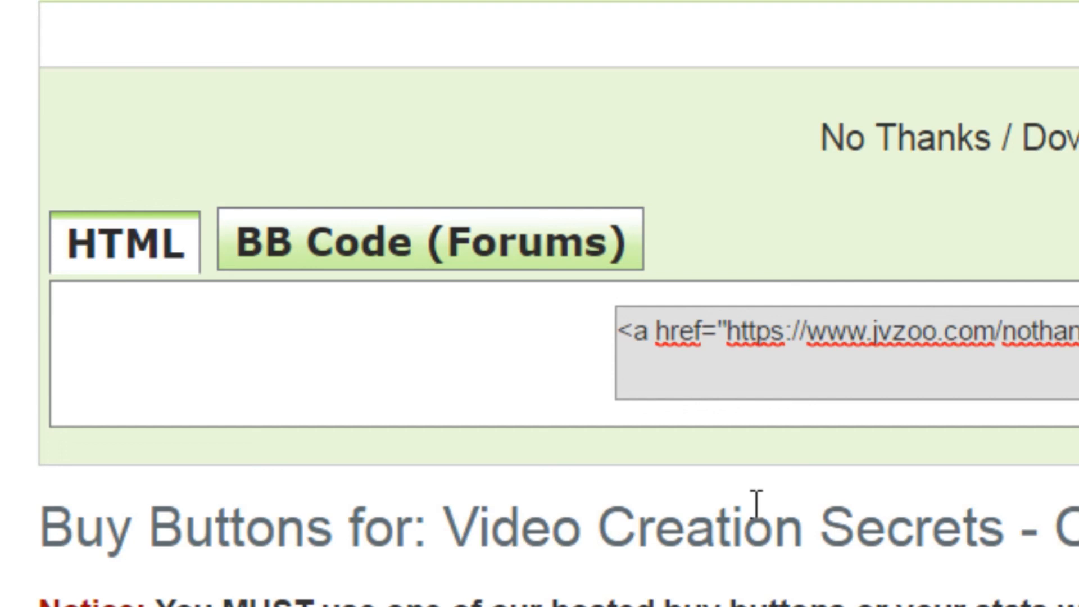
{"action": "scroll", "coordinate": [699, 597], "scroll_direction": "down", "scroll_amount": 3}
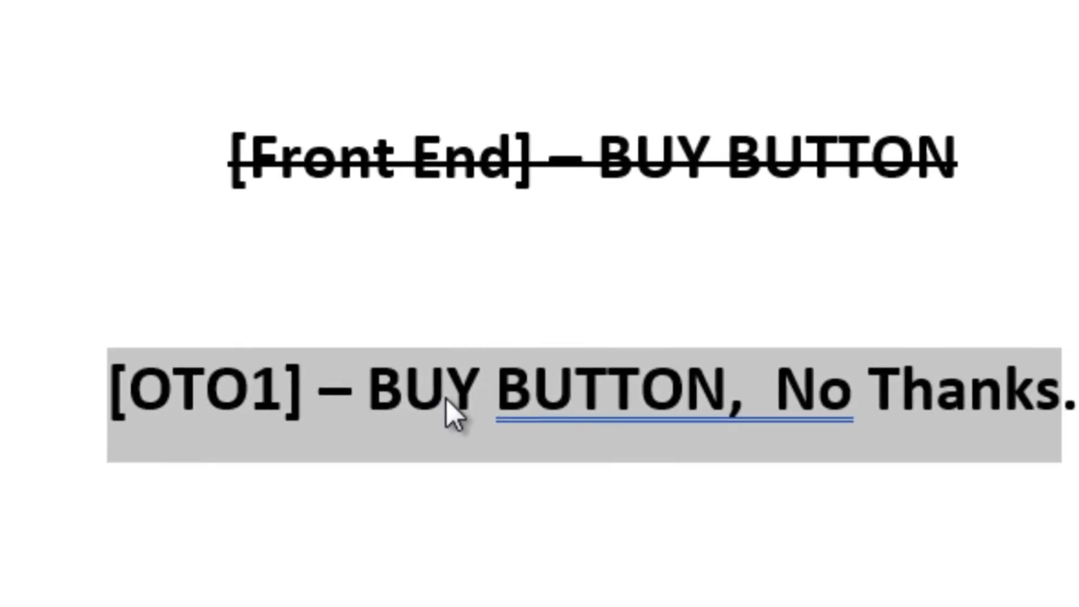
Step: In the Word document, add the line "[ DOWNSELL] – BUY BUTTON, No Thanks." below the OTO1 line
{"action": "left_click", "coordinate": [371, 383]}
{"action": "left_click", "coordinate": [1041, 374]}
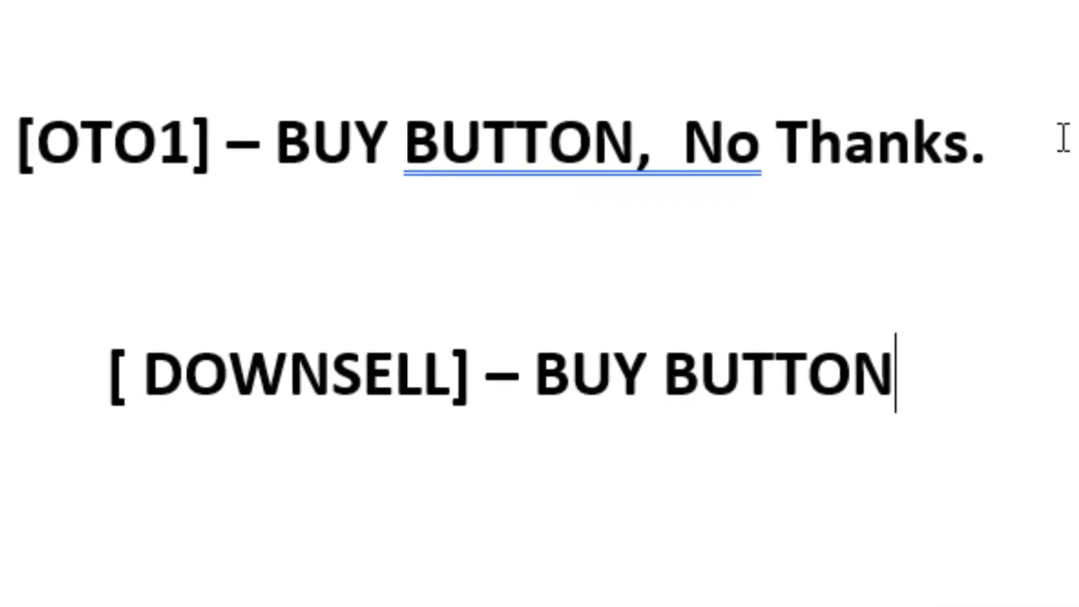
{"action": "type", "text": ", B"}
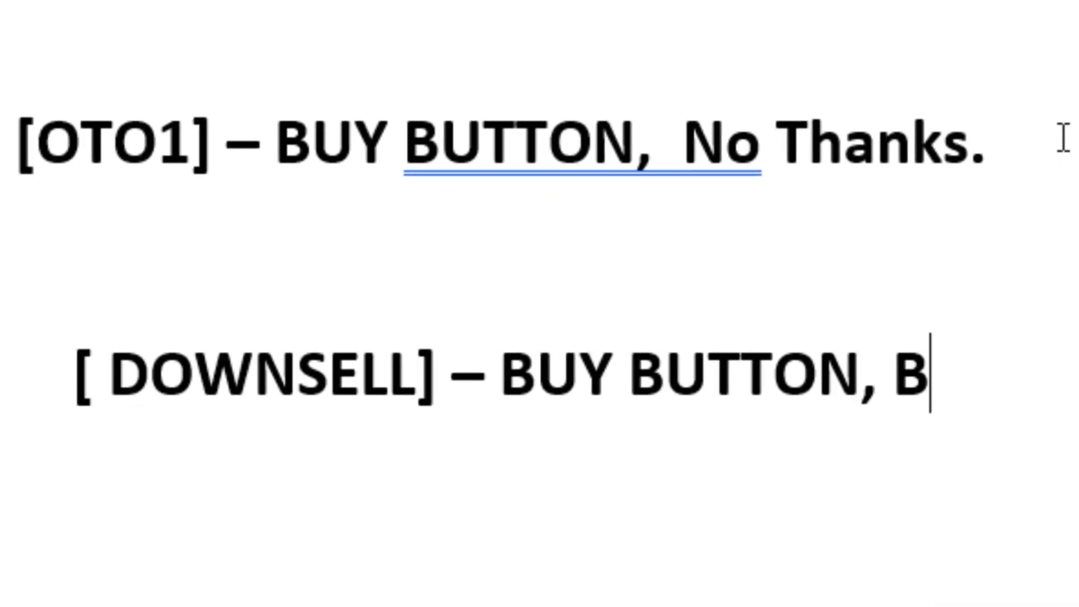
{"action": "key", "text": "BackSpace"}
{"action": "type", "text": "No Thanks."}
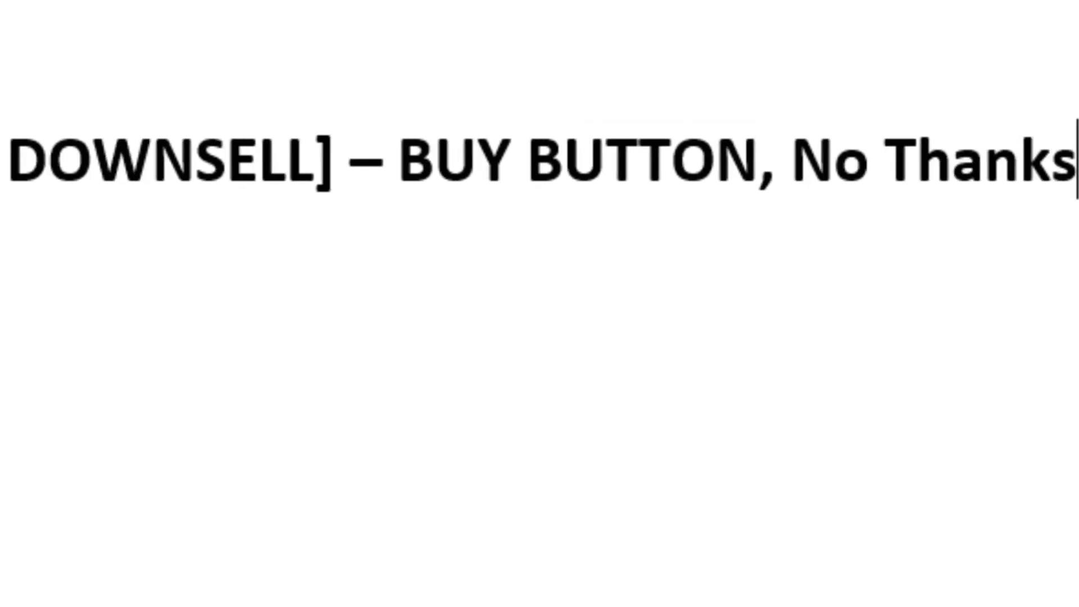